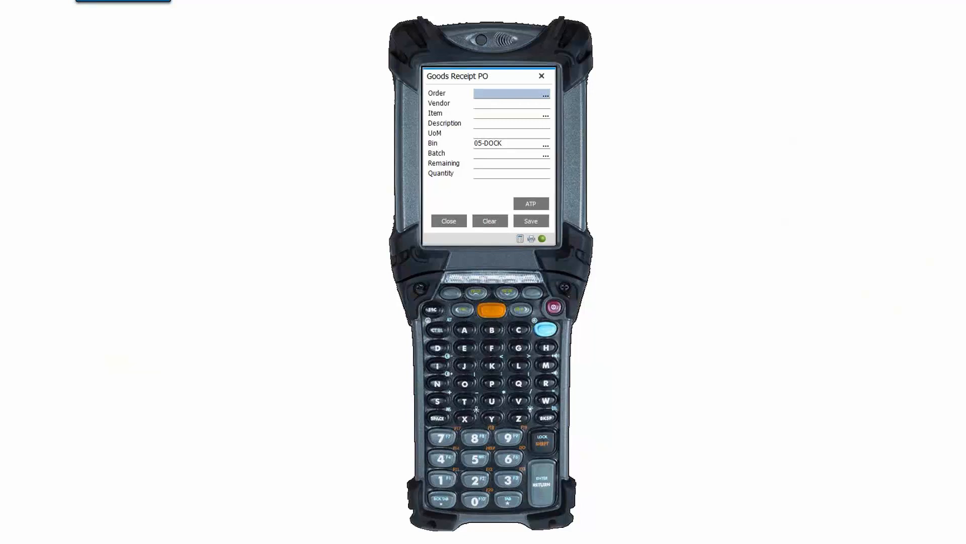
Fill in the goods receipt with the Nabisco purchase order number, item 10070011 and a quantity of 80.
text(1363)
key(Return)
text(10070011)
key(Return)
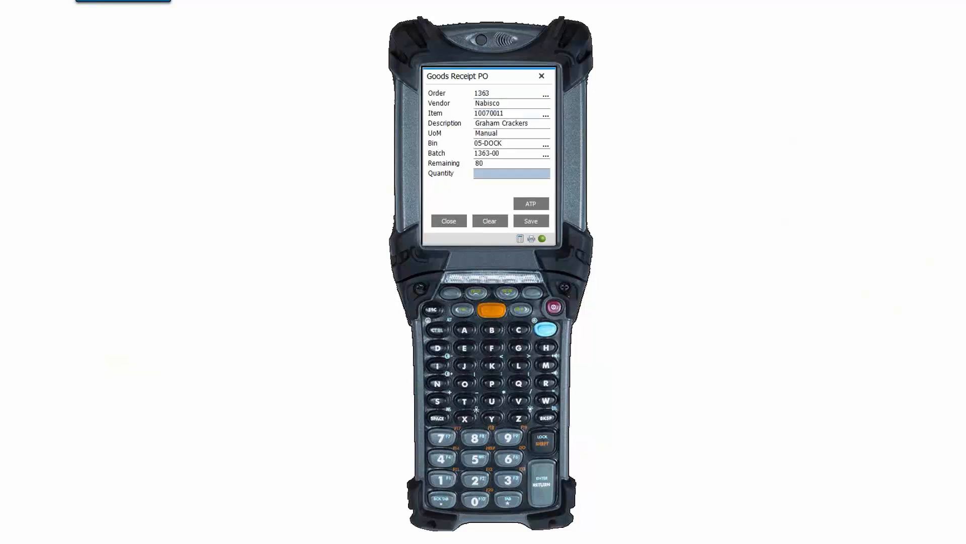
text(80)
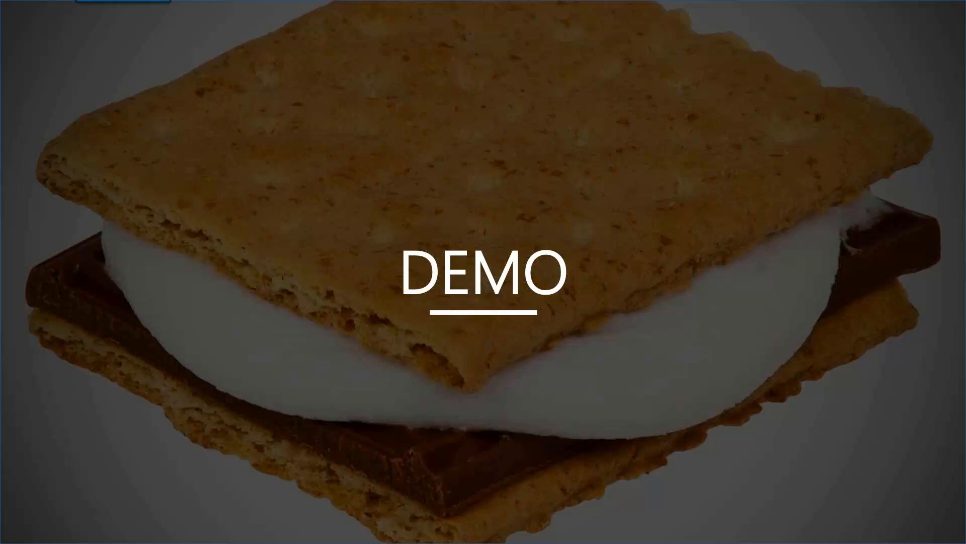
End the slide show, switch to the demo desktop running Agility Mobile, and slightly reposition its device window.
key(Escape)
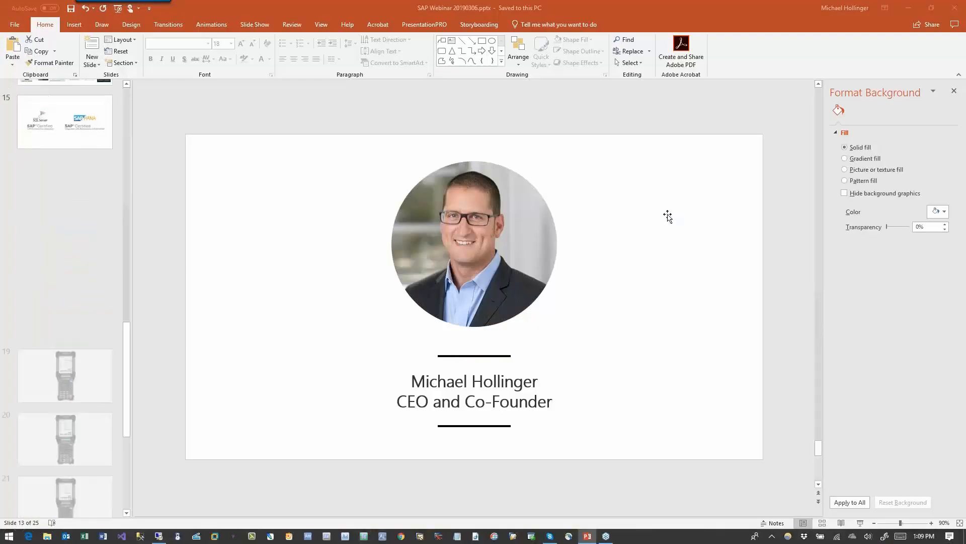
key(alt+Tab)
key(alt+Tab)
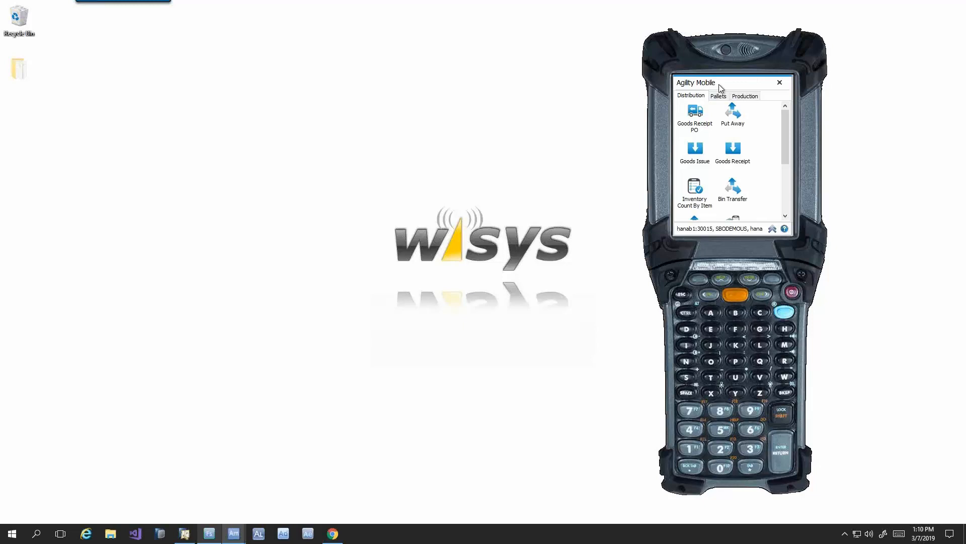
drag(718, 83, 721, 82)
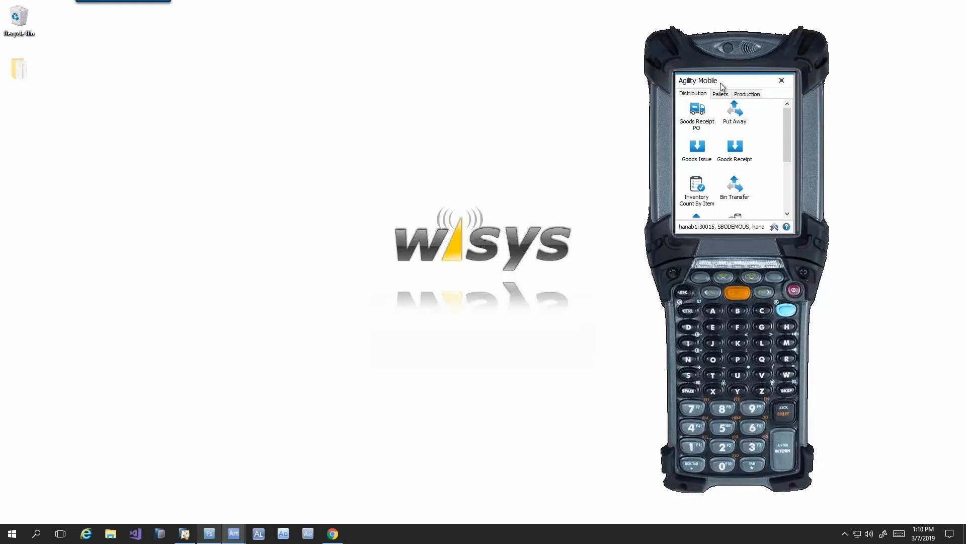
Switch to SAP Business One and browse the purchase orders back to the Chuao Cholcolate order for item 10070010.
click(182, 535)
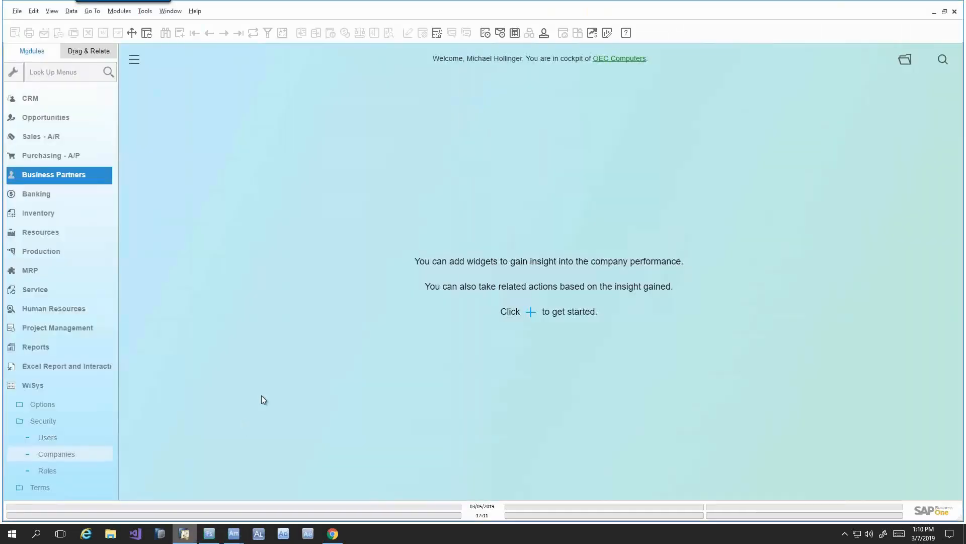
click(49, 153)
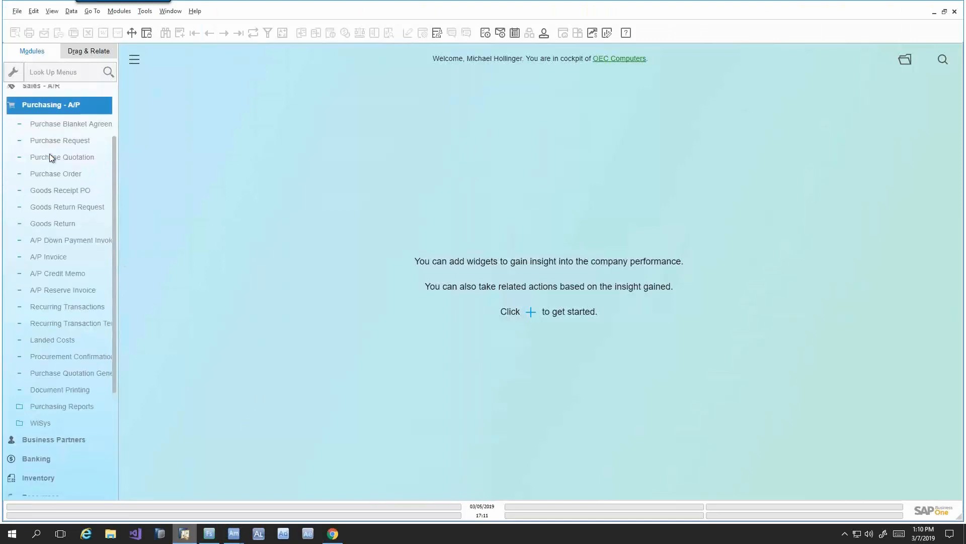
click(60, 162)
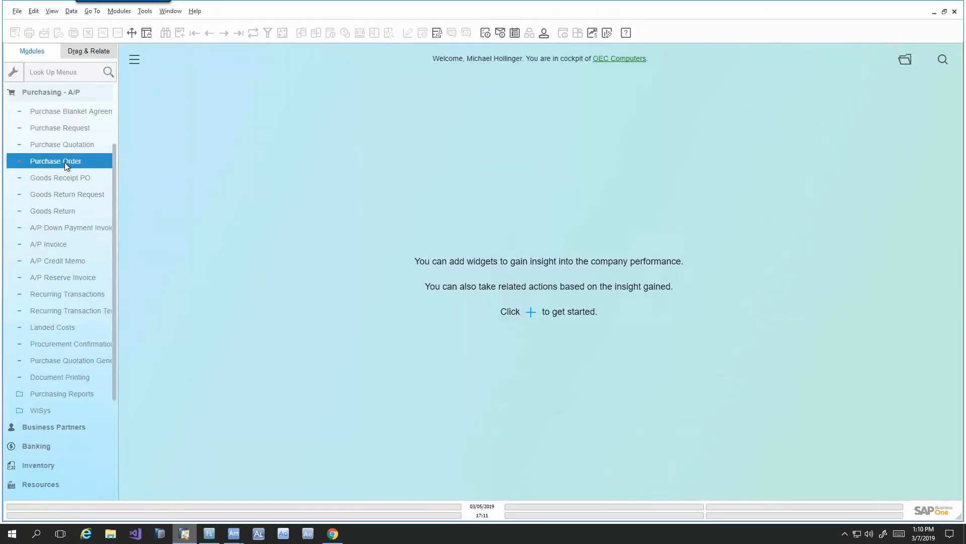
click(209, 34)
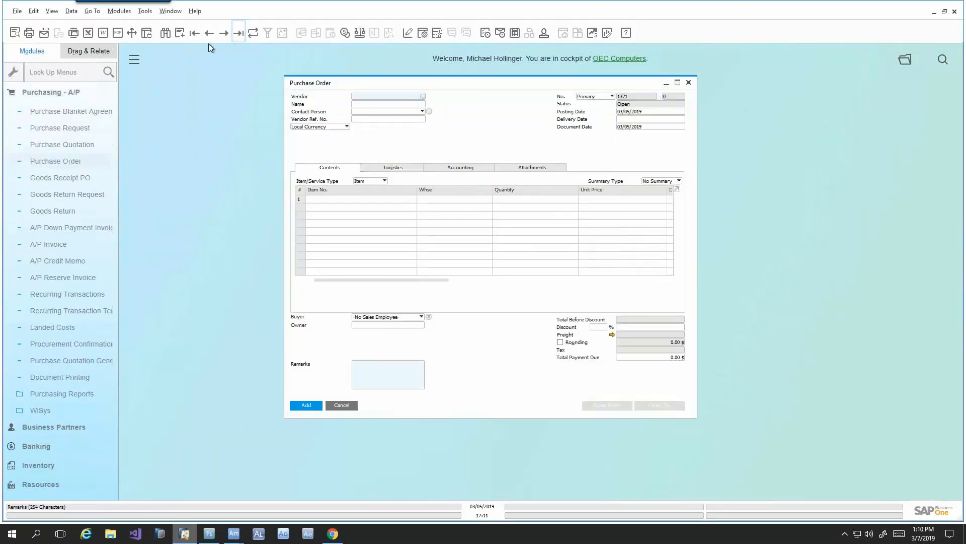
click(210, 34)
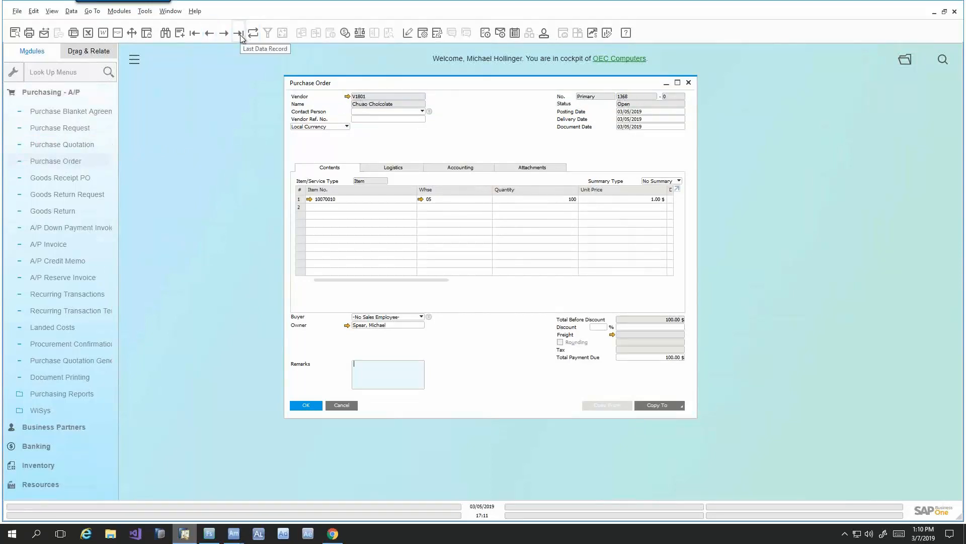
Minimize SAP Business One and start a Goods Receipt PO in Agility Mobile.
click(934, 11)
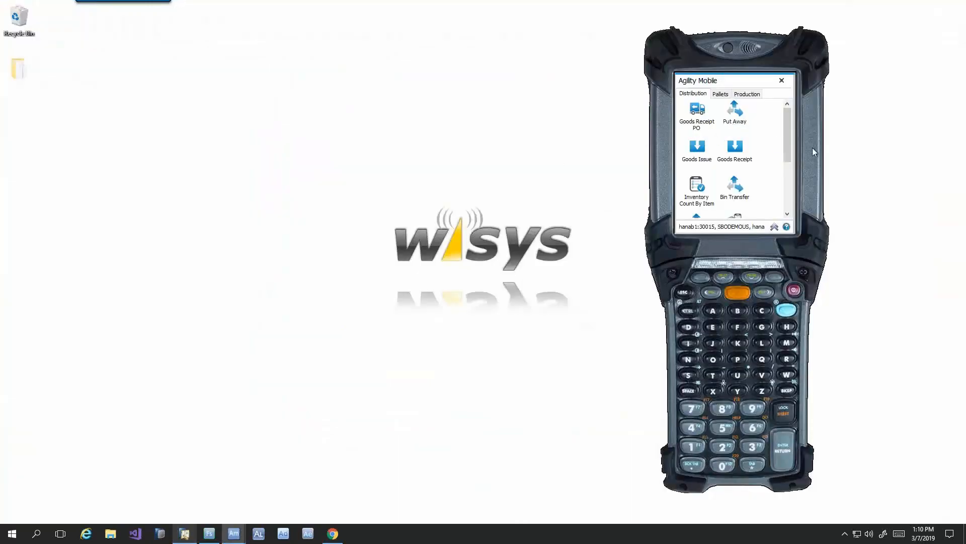
click(695, 121)
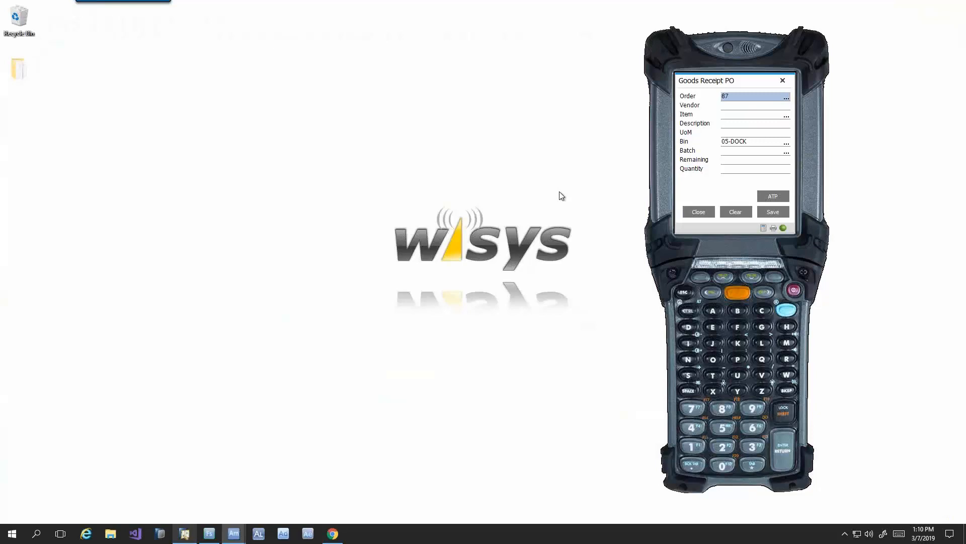
Search the purchase order lookup for 136, clear the search, and close the lookup without choosing an order.
key(Return)
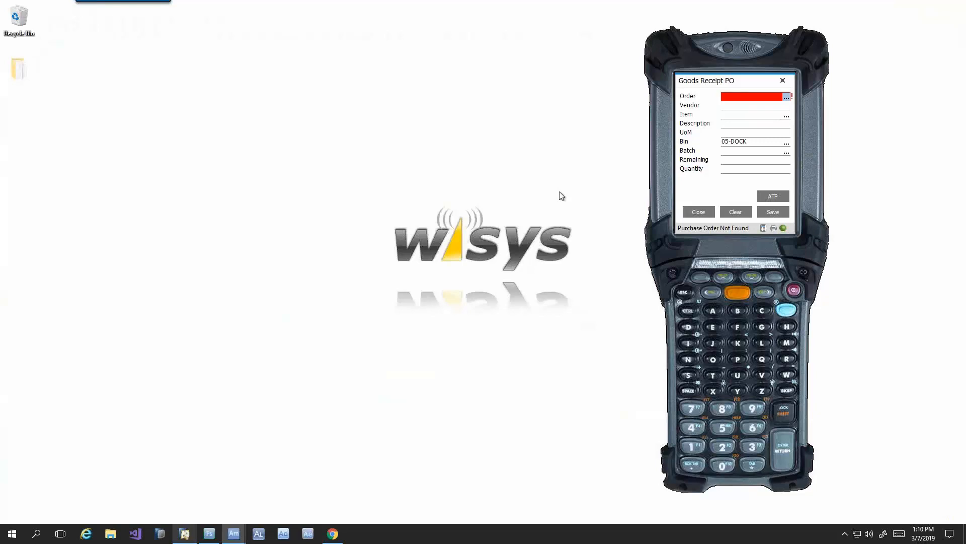
key(Return)
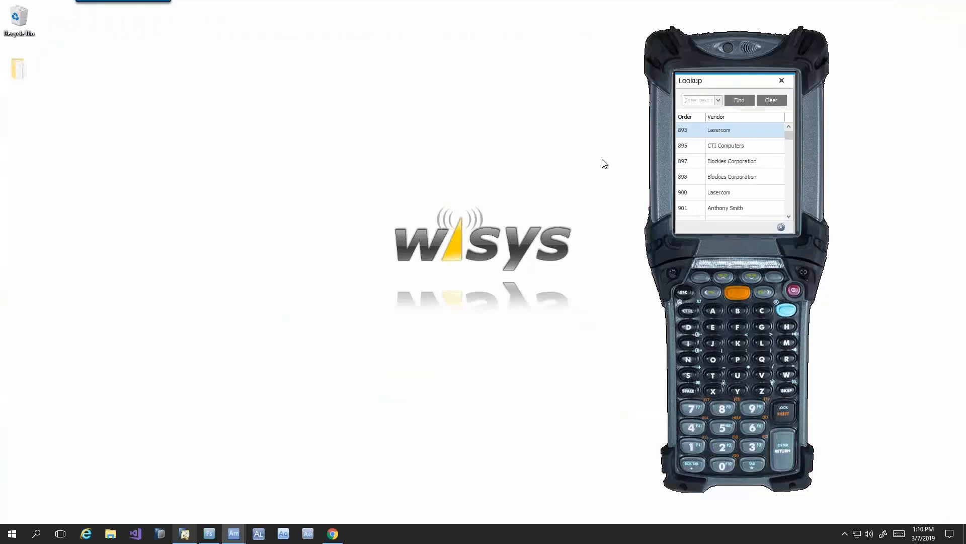
text(136)
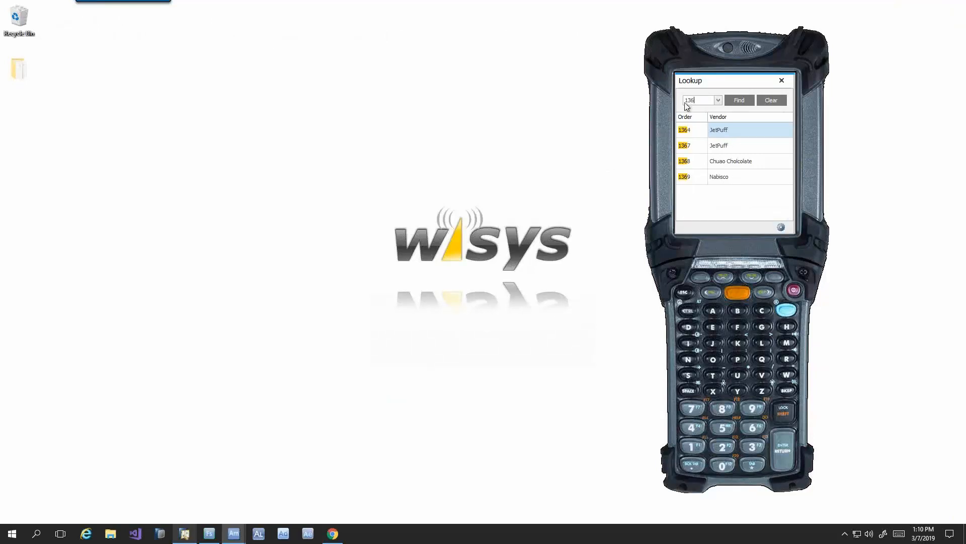
key(BackSpace)
key(BackSpace)
key(BackSpace)
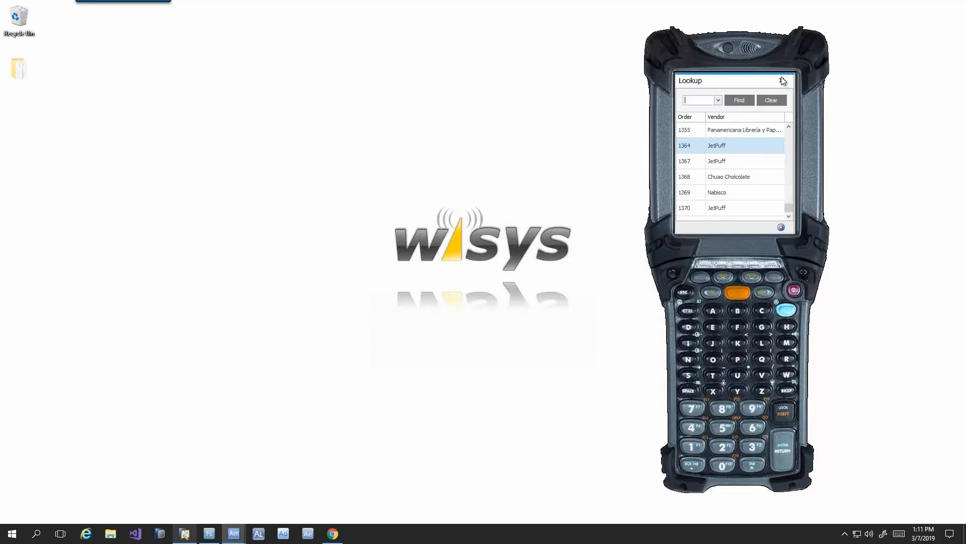
click(783, 80)
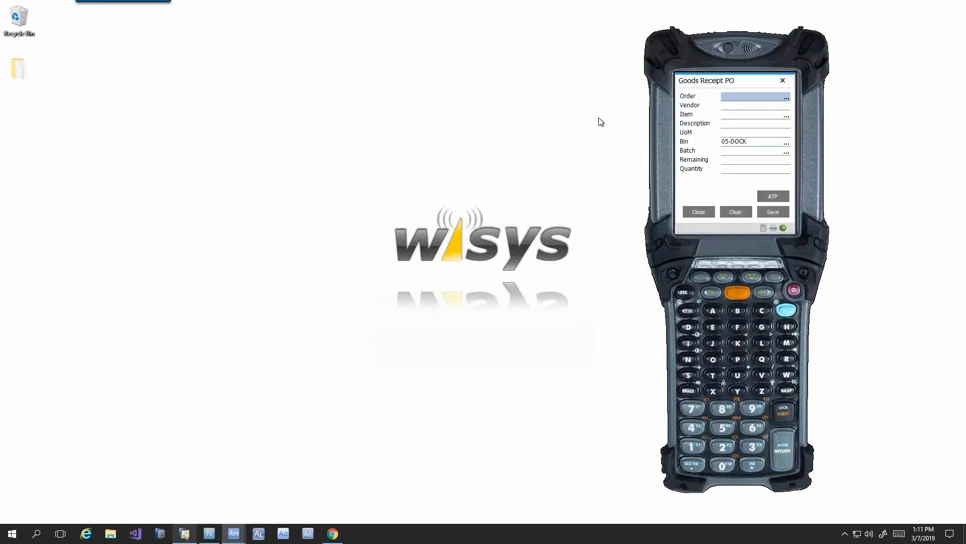
Enter the Chuao Cholcolate purchase order number and item 10070010 in the goods receipt.
text(1368)
key(Return)
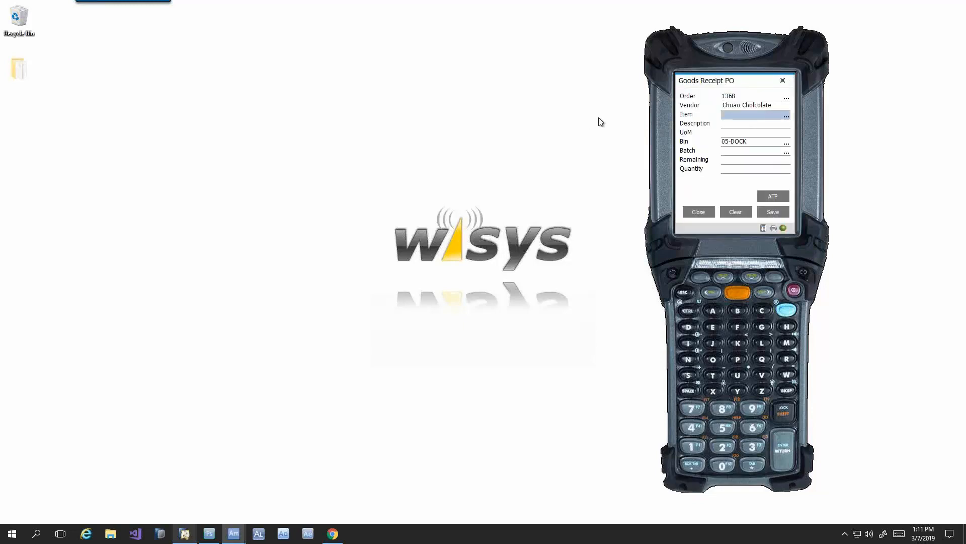
text(10070010)
key(Return)
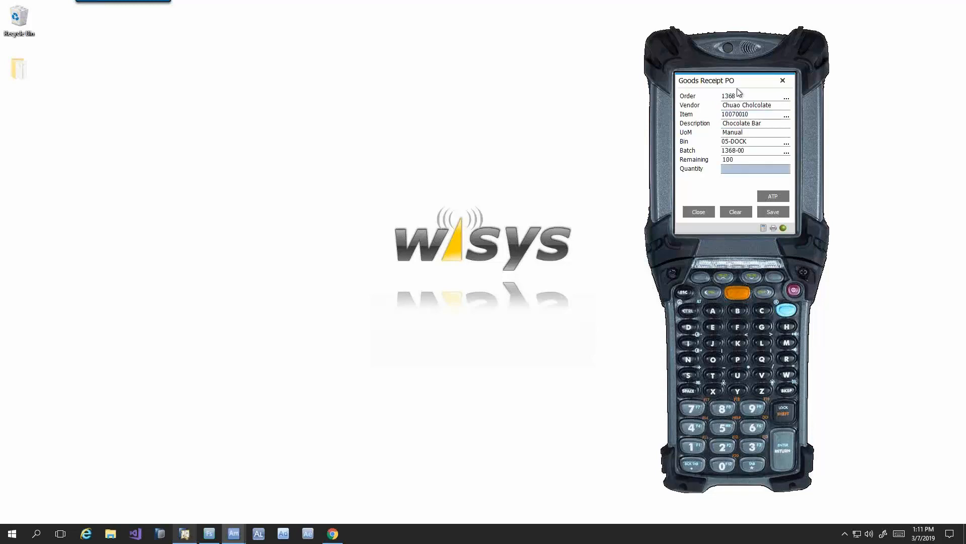
Check the Available To Promise list for item 10070010 in warehouse 05 and return to the receipt.
drag(739, 87, 730, 81)
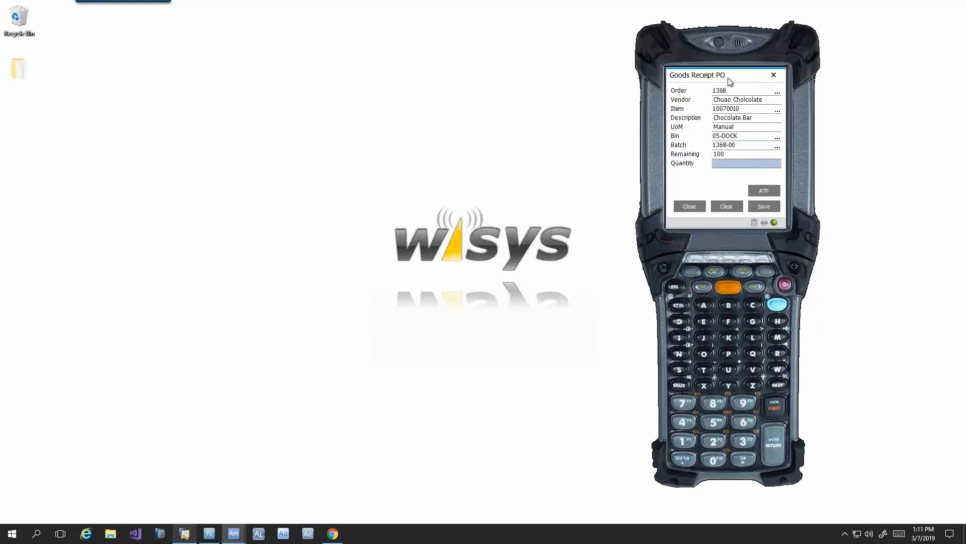
click(762, 192)
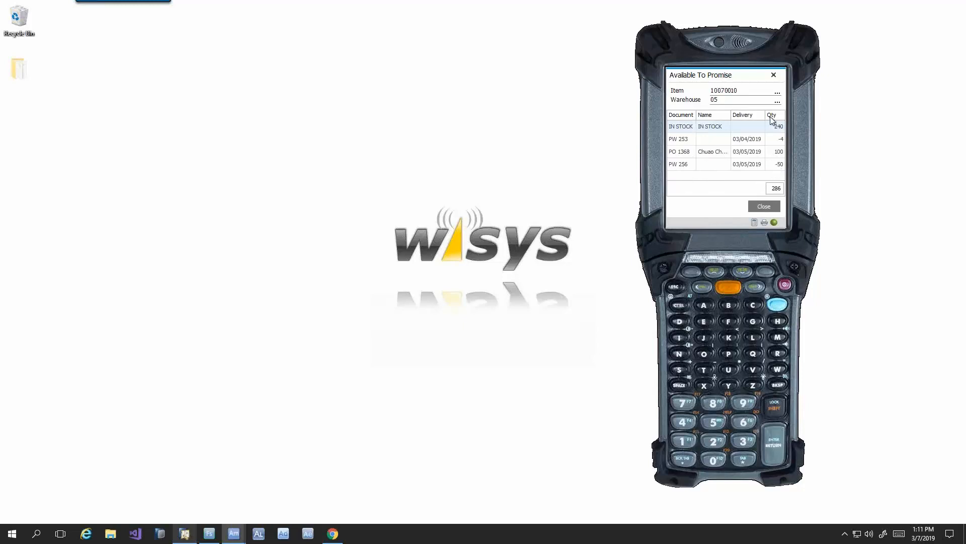
click(764, 206)
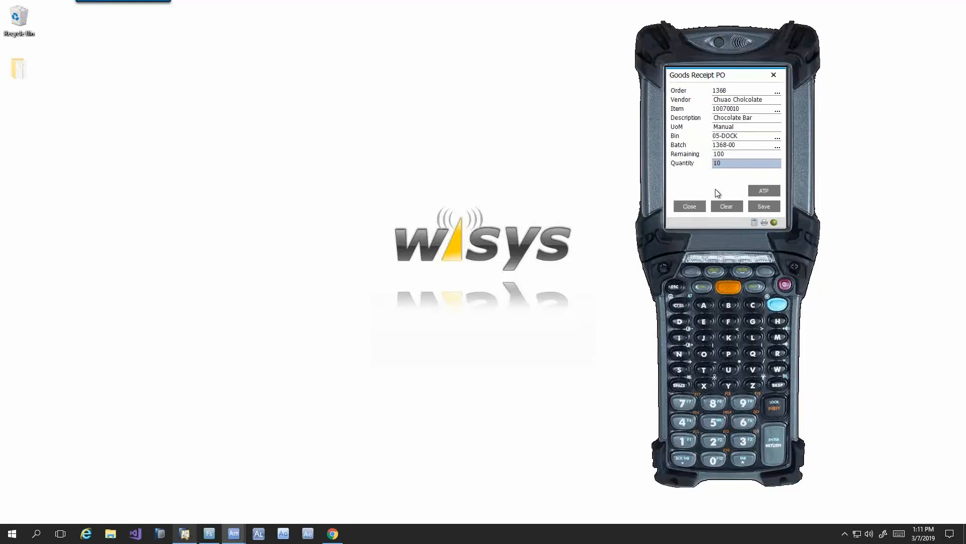
Receive a quantity of 100 of item 10070010 and reposition the label's print preview window.
key(Return)
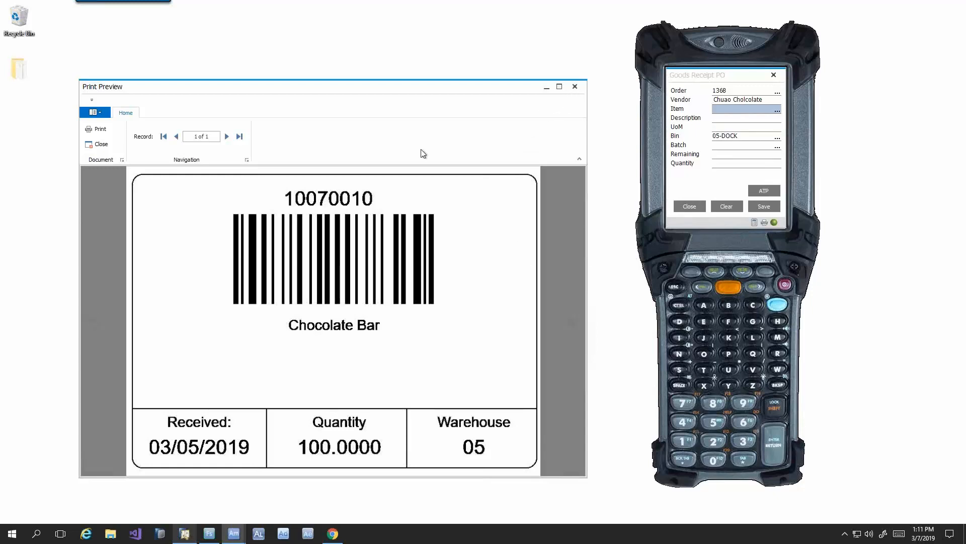
drag(527, 94, 535, 66)
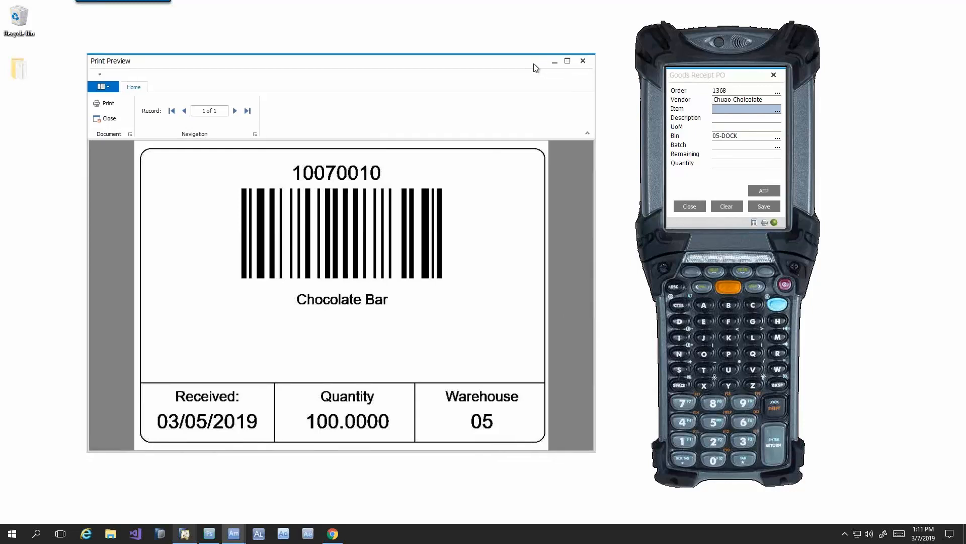
Switch to SAP Business One and open the WiSys Document Management window from the Documents options.
click(184, 534)
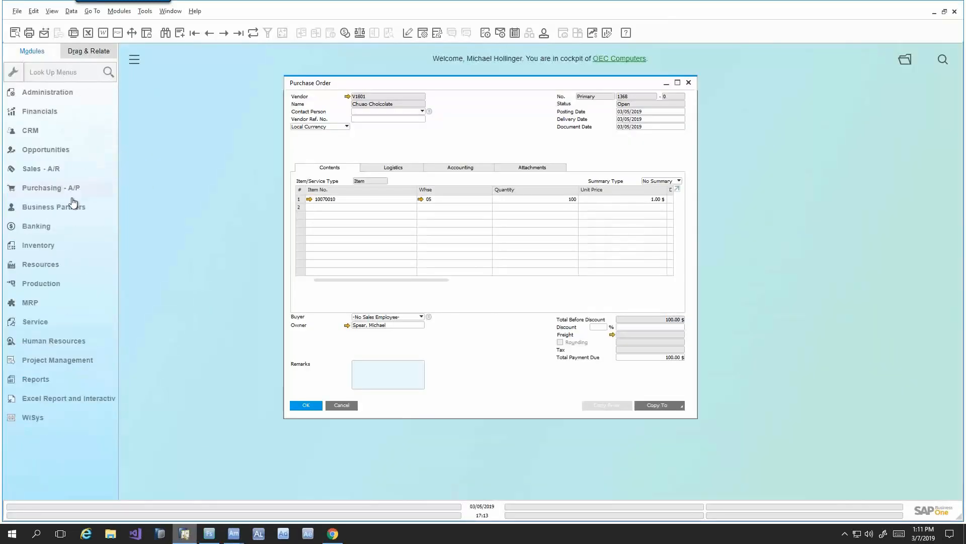
click(34, 418)
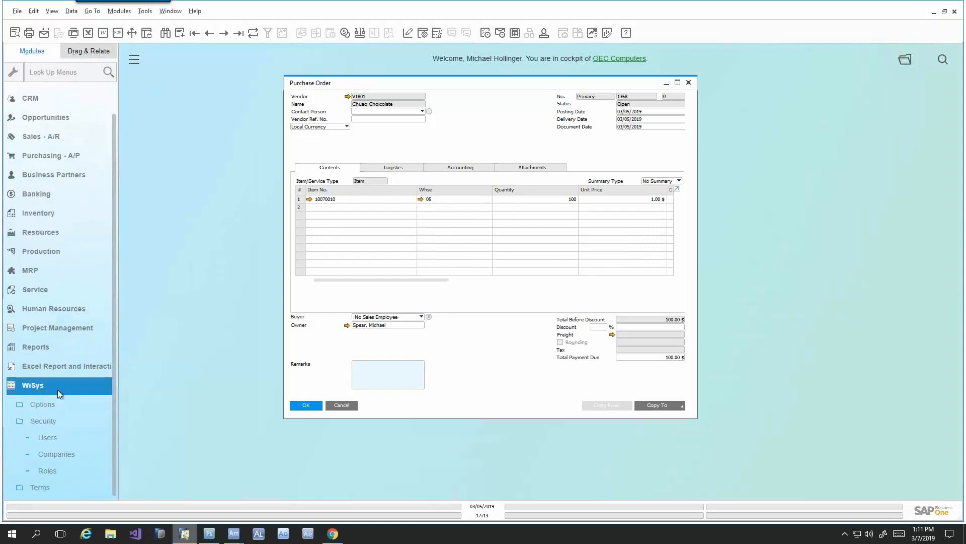
click(48, 404)
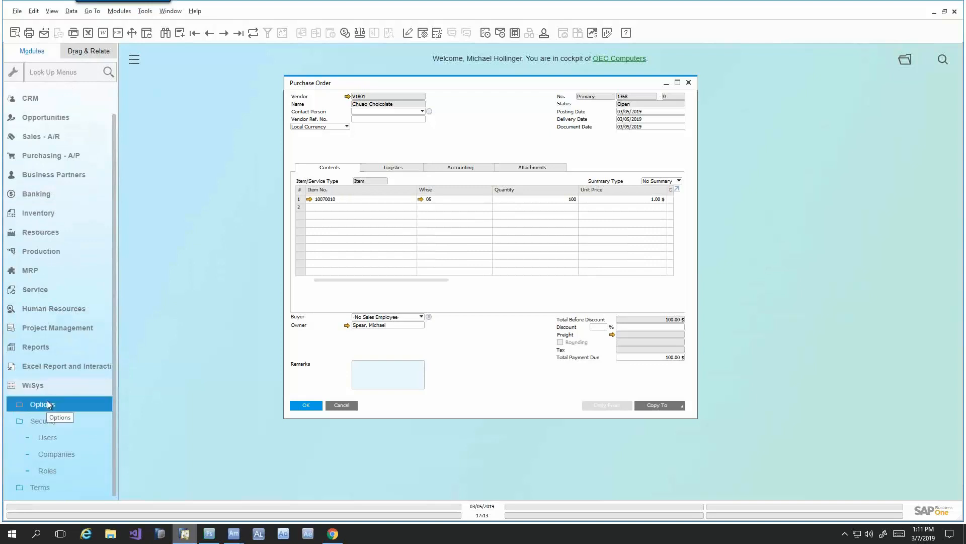
click(55, 436)
click(62, 454)
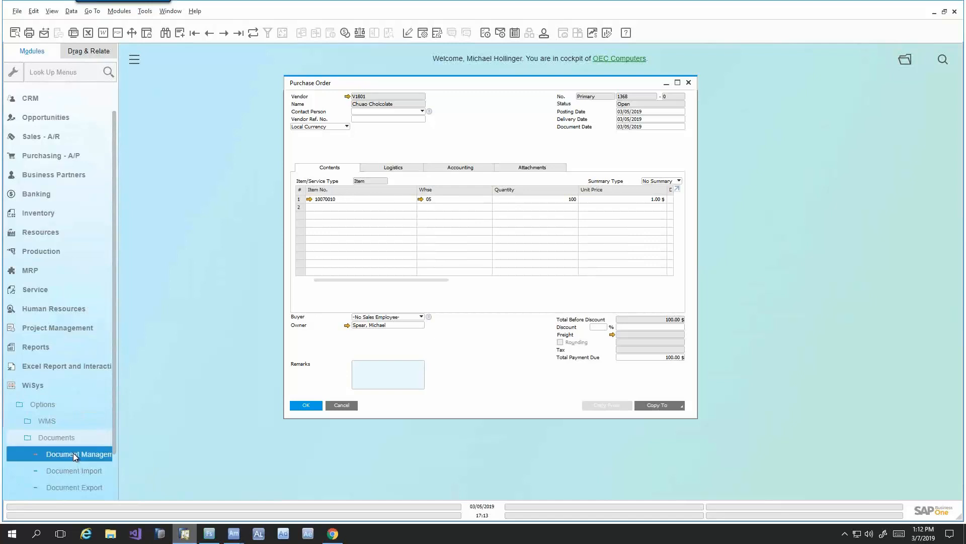
drag(114, 409, 114, 451)
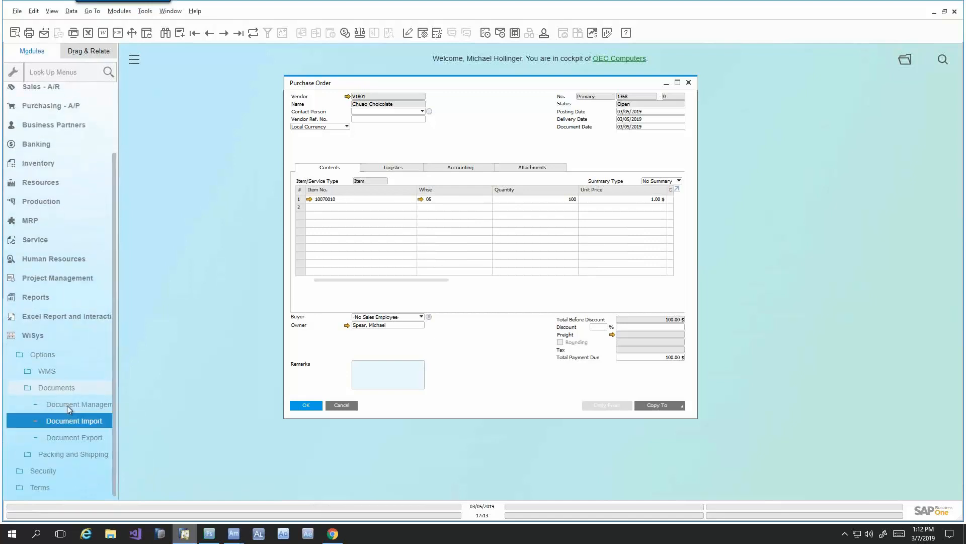
click(68, 405)
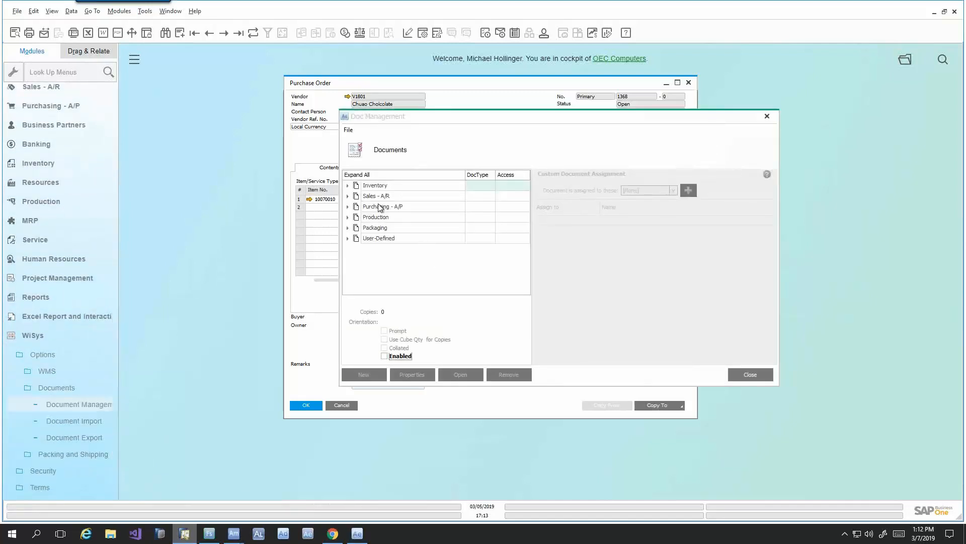
Expand the Purchasing - A/P documents down to PO Receiving and select the POReceiving document.
click(347, 206)
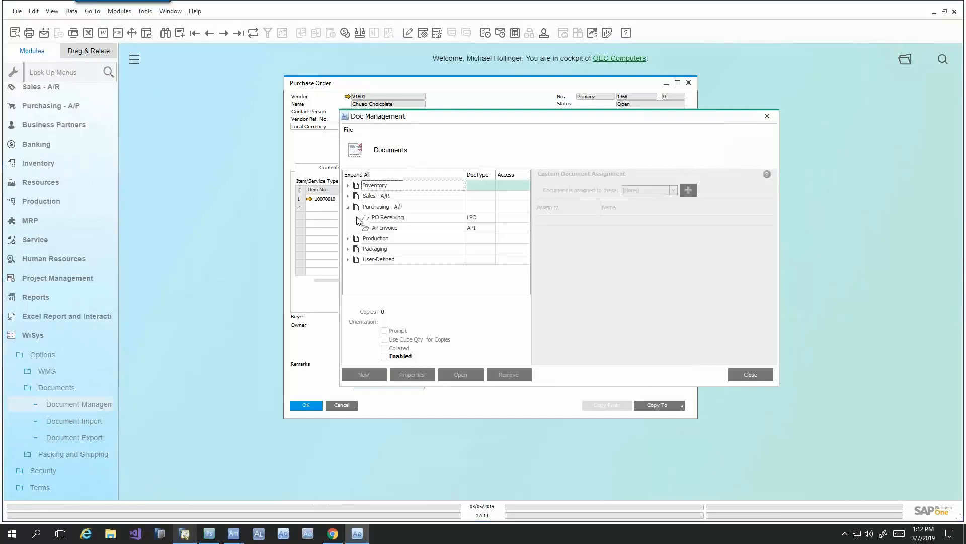
click(357, 217)
click(388, 229)
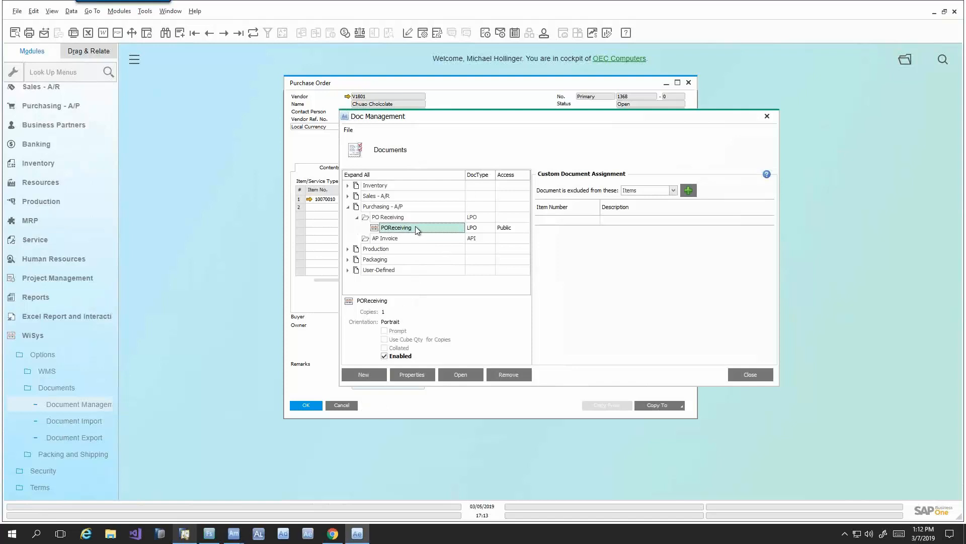
Switch the POReceiving document's access to Private and set it back to Public.
click(524, 230)
click(508, 243)
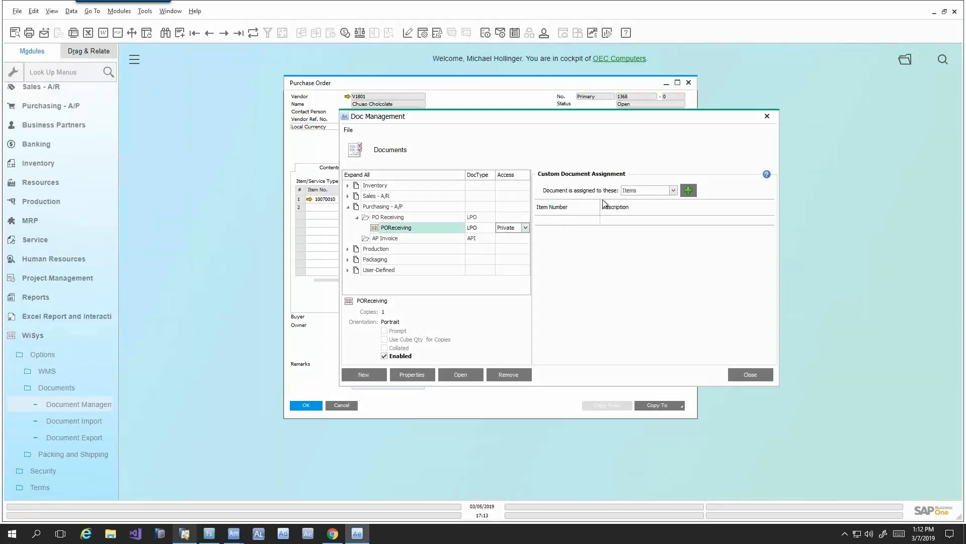
click(526, 231)
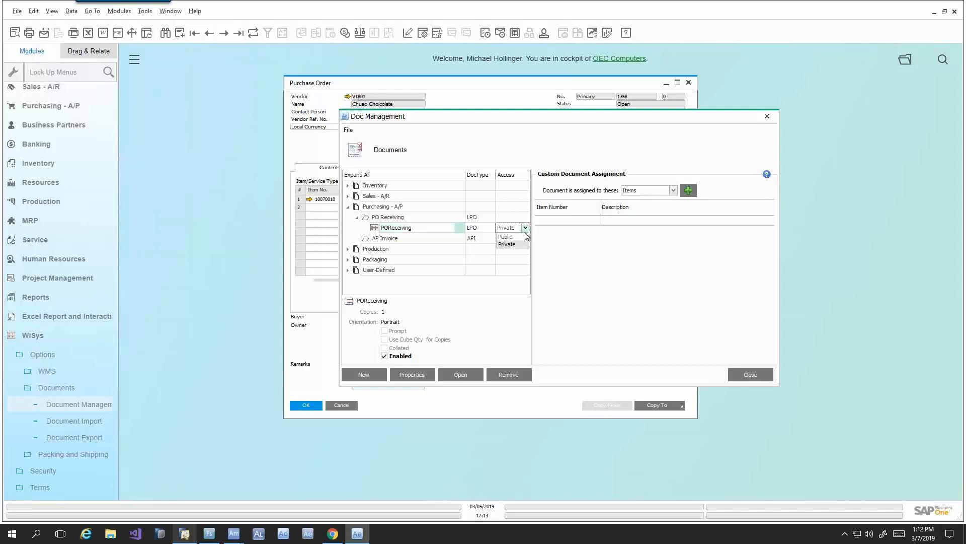
click(517, 235)
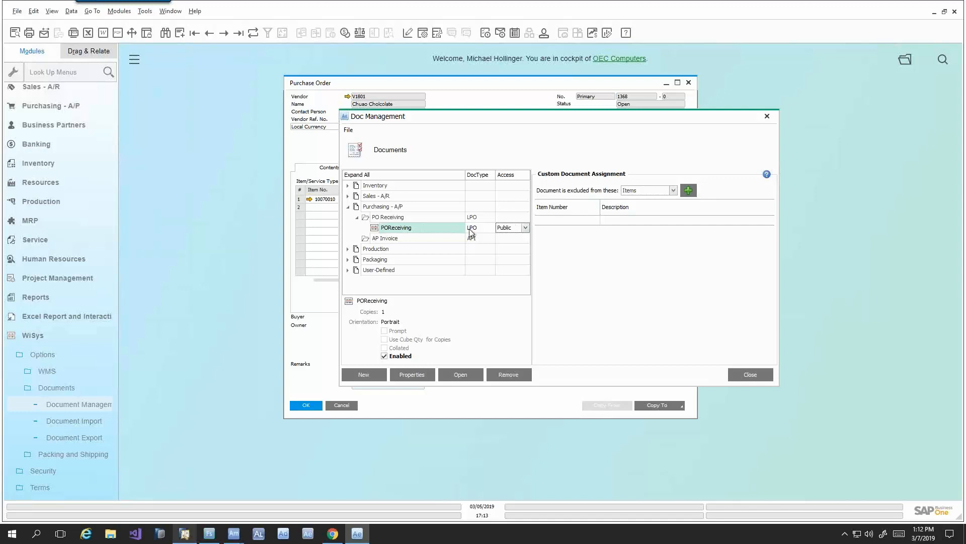
Open the POReceiving label in the Label Designer and review the SQL query behind its data.
click(435, 229)
click(461, 375)
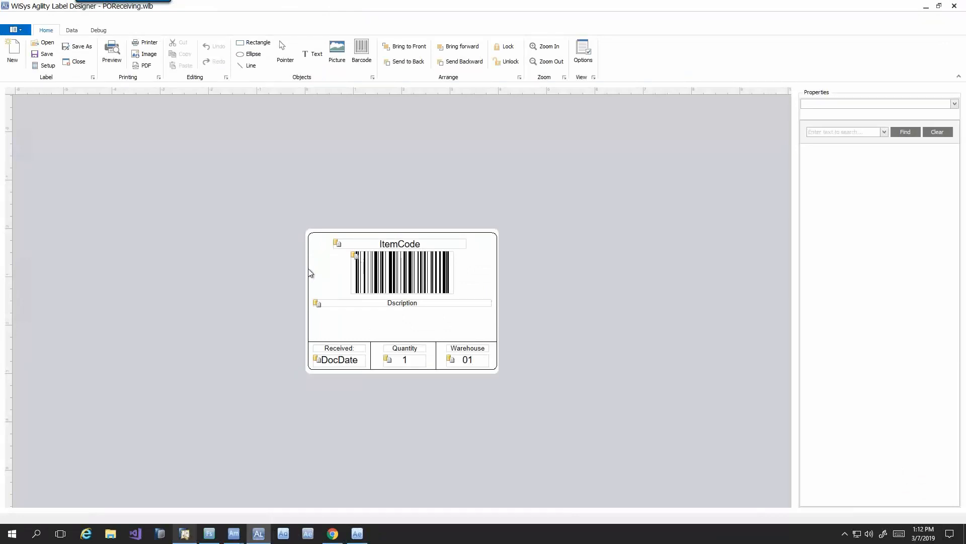
scroll(310, 274, up, 5)
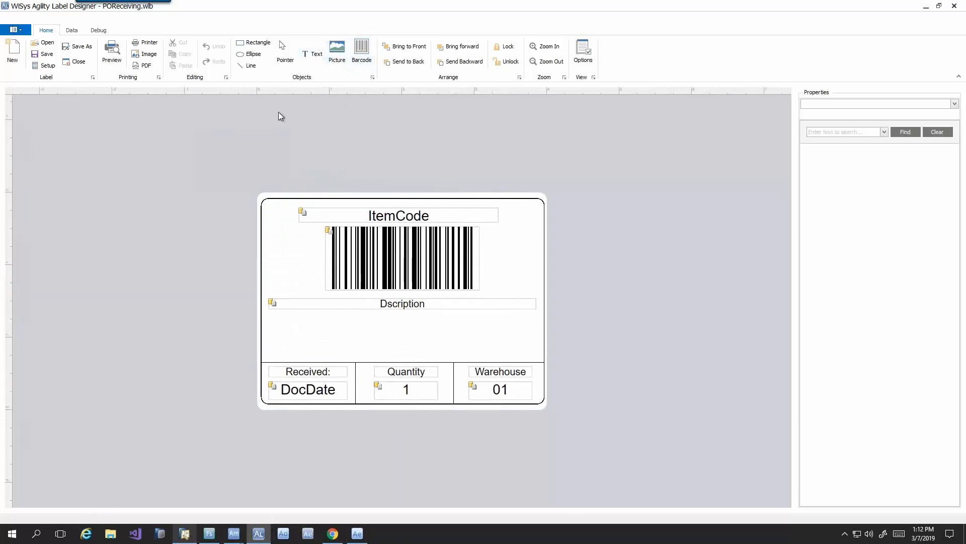
click(72, 30)
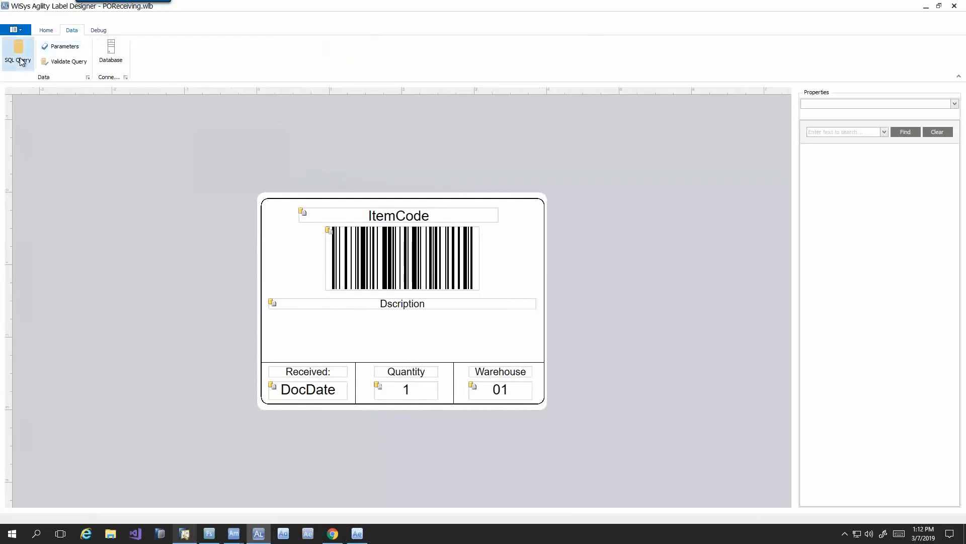
click(17, 53)
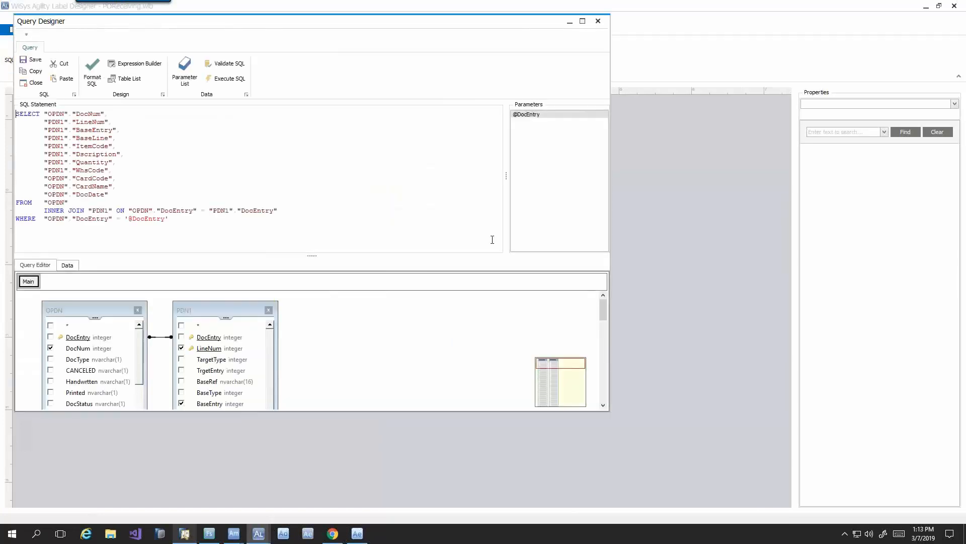
click(599, 22)
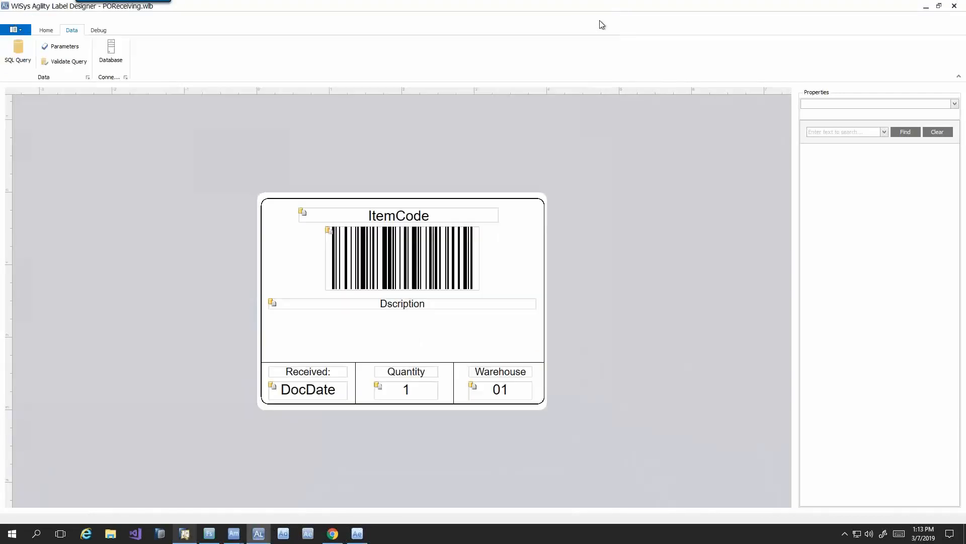
Close the Label Designer and Document Management, and minimize SAP Business One to return to the Agility Mobile goods receipt.
click(957, 7)
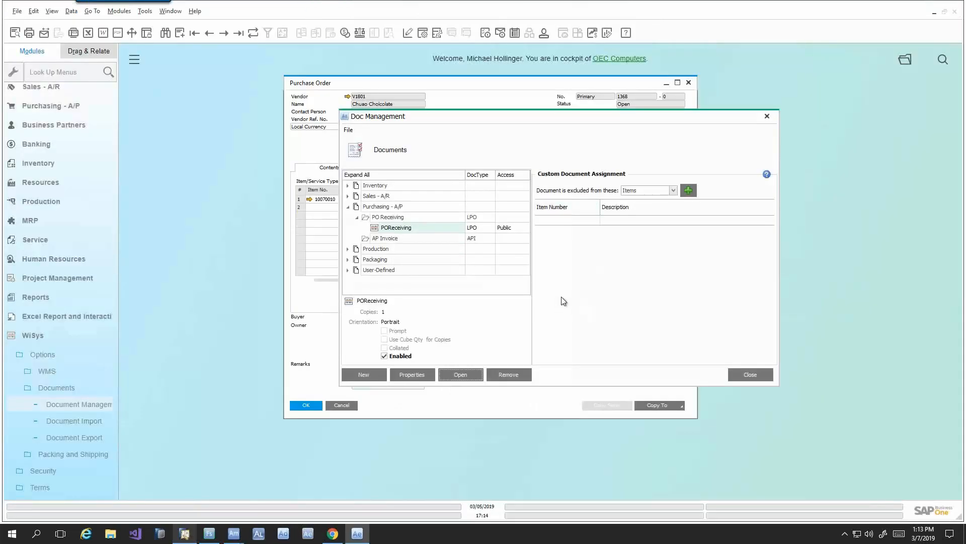
click(751, 374)
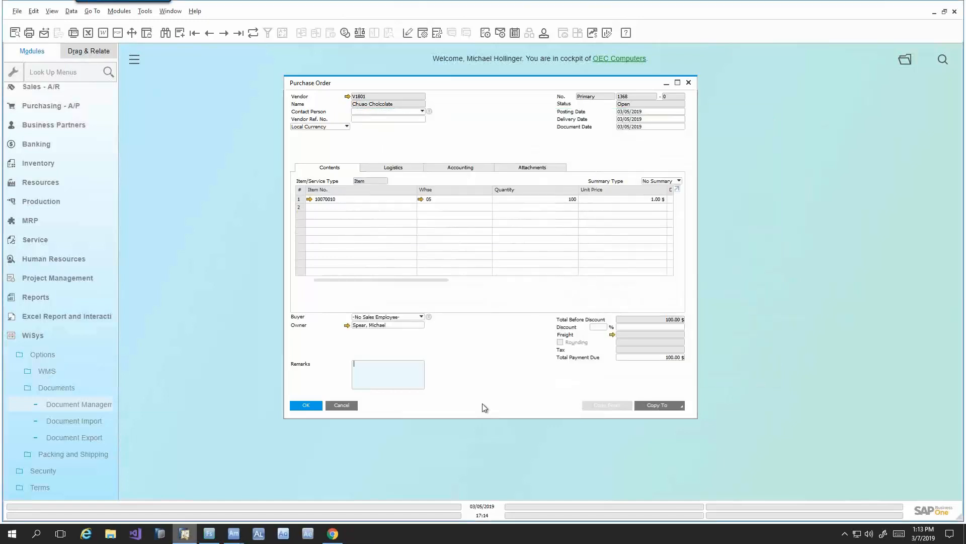
click(933, 13)
click(581, 61)
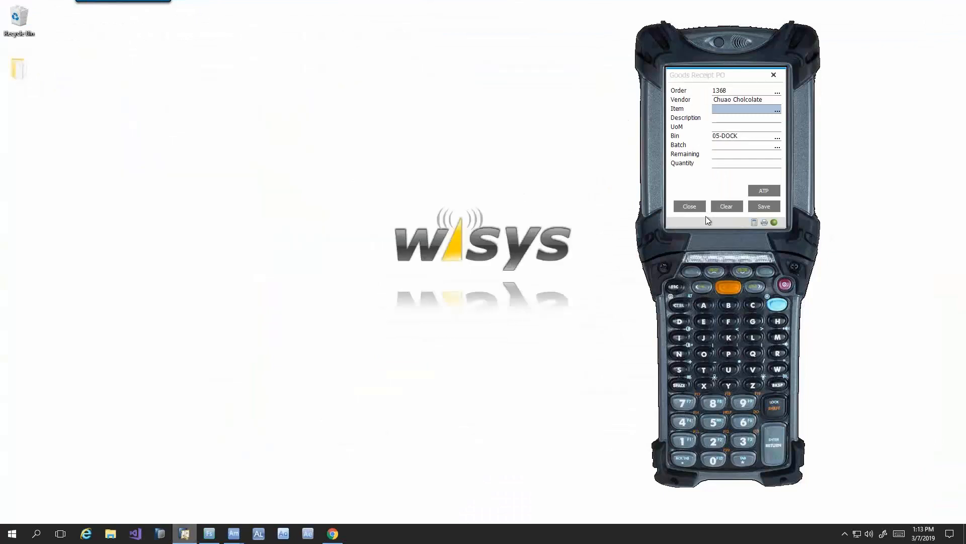
Clear the goods receipt, receive a quantity of 100 of item 10070011 on Nabisco's purchase order, and dismiss the label preview.
click(680, 208)
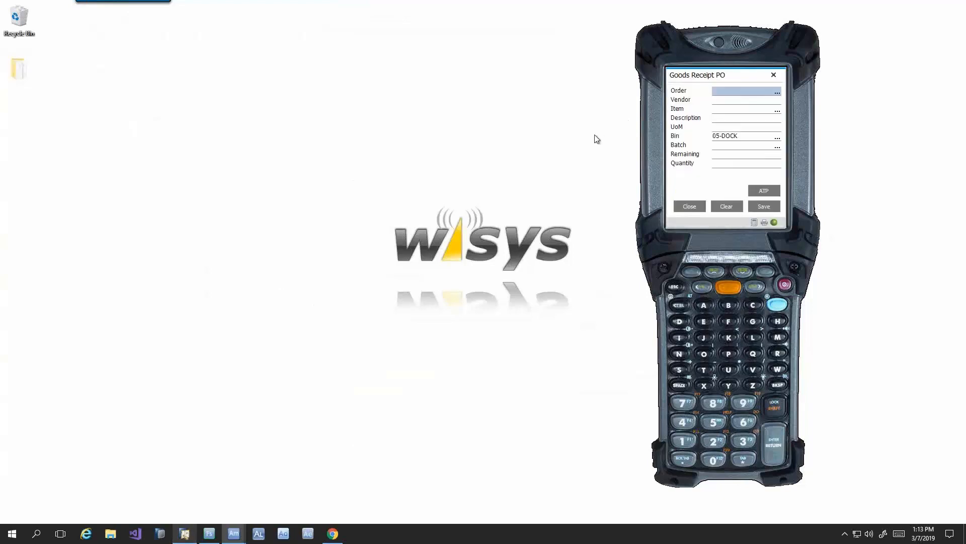
text(1369)
key(Return)
text(10070011)
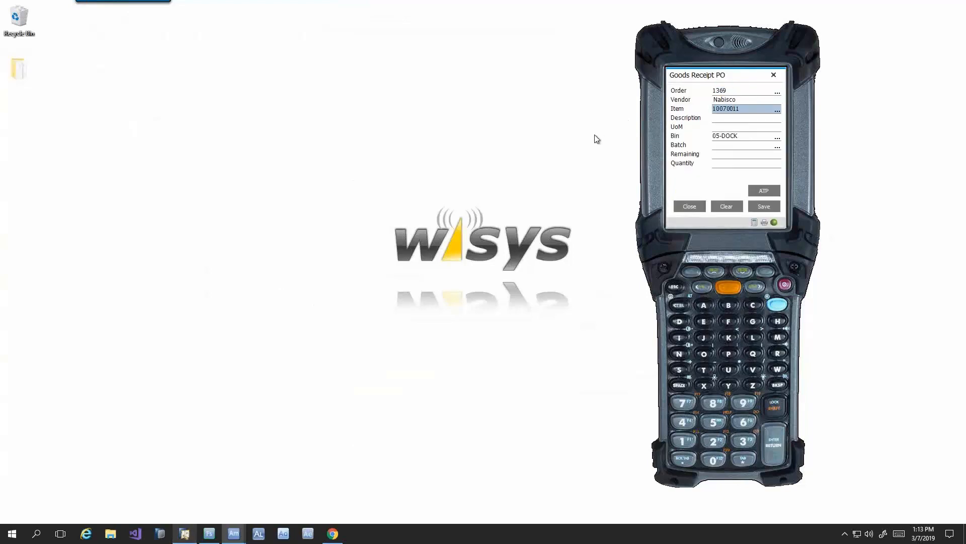
key(Return)
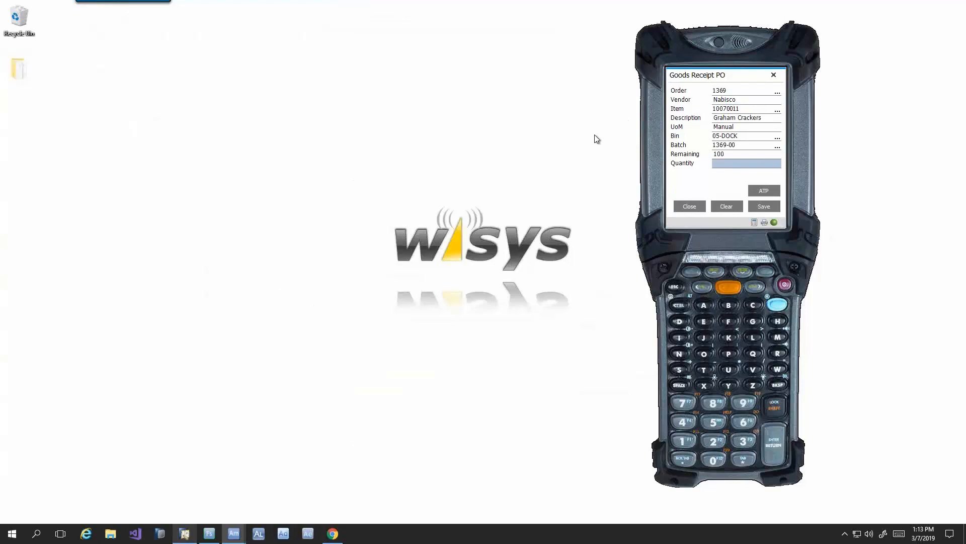
key(Return)
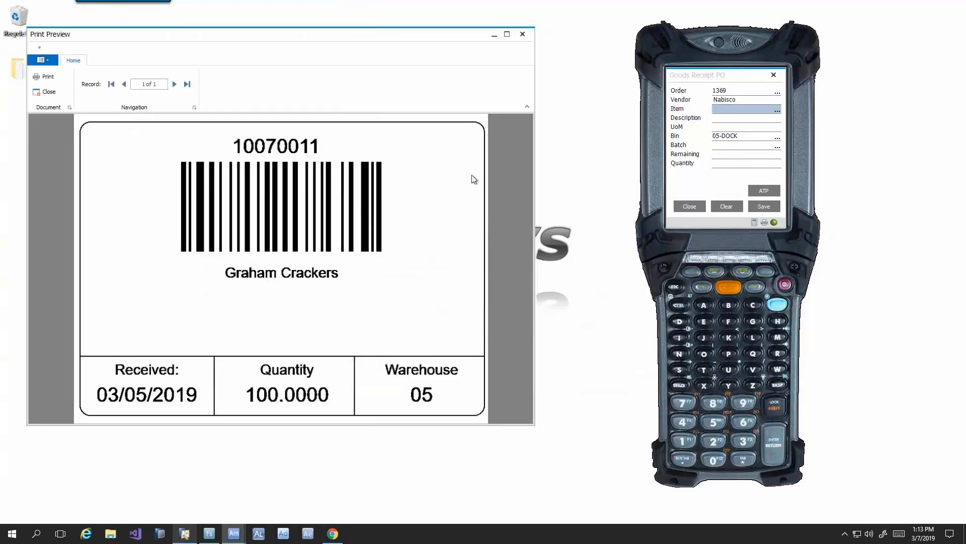
click(522, 34)
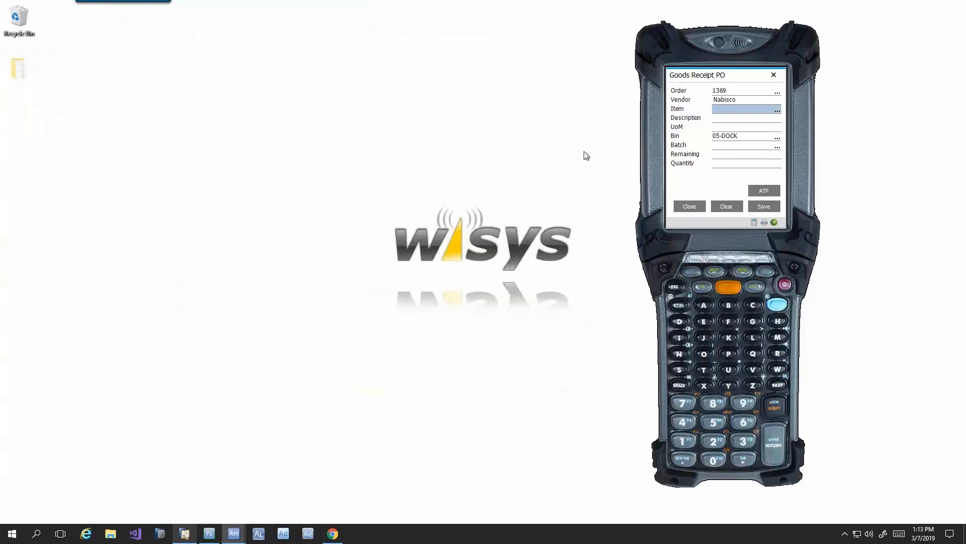
Receive a quantity of 100 of item 10070012 on JetPuff's purchase order, dismiss the label preview and exit Goods Receipt PO.
click(728, 206)
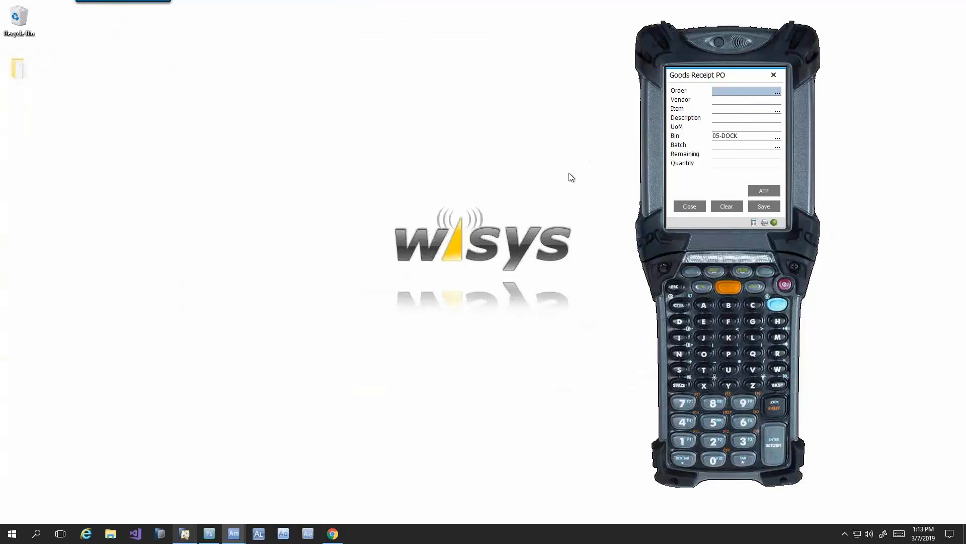
text(1370)
key(Return)
text(10070012)
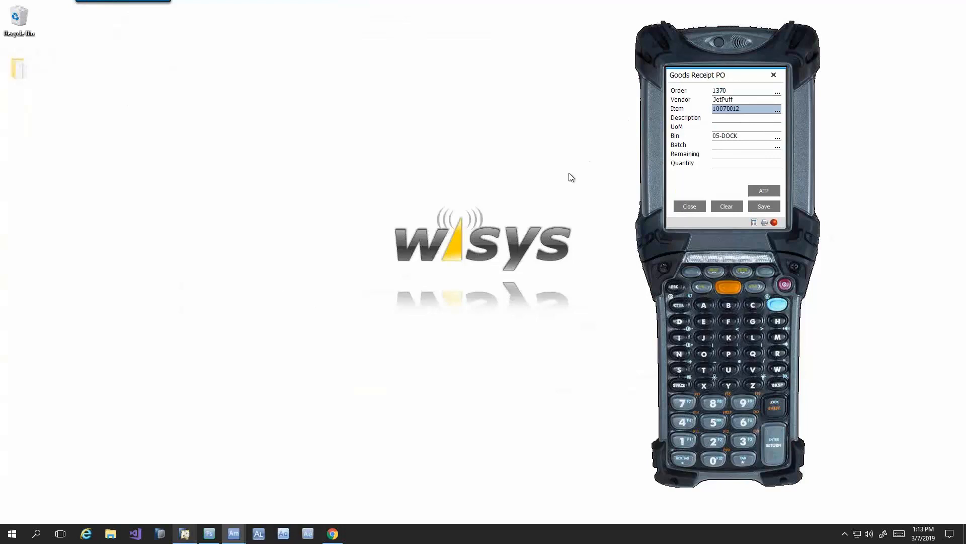
key(Return)
text(100)
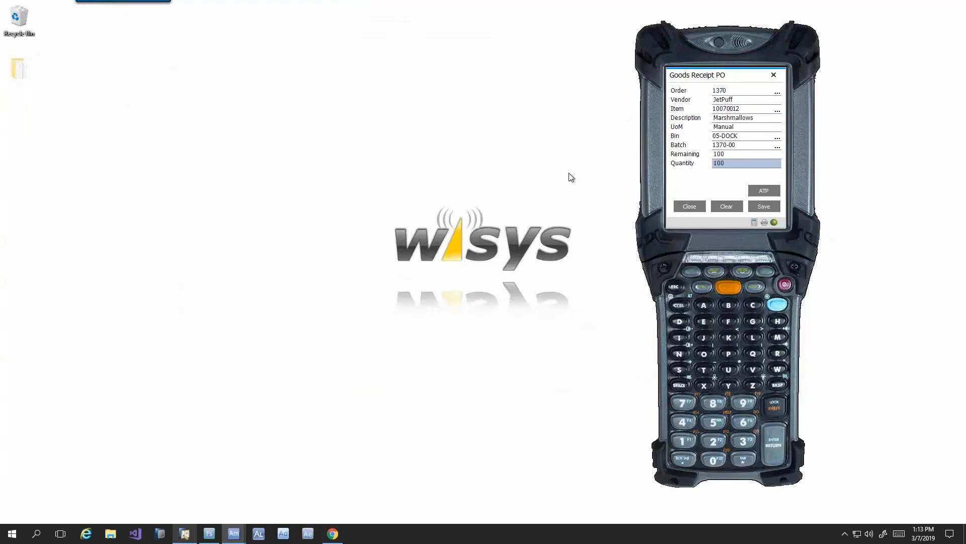
key(Return)
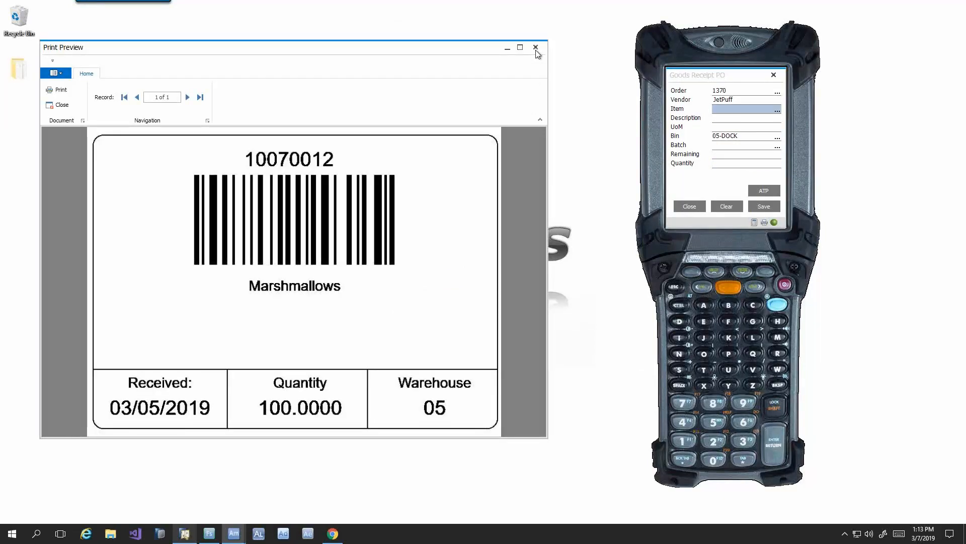
click(536, 48)
click(690, 206)
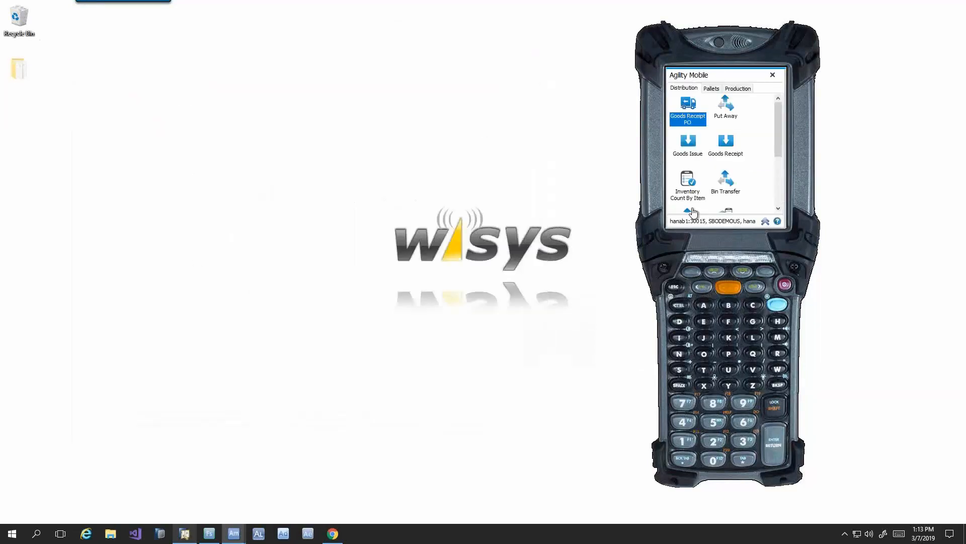
Switch to SAP Business One and bring up the inventory data of item 10070010 in Item Master Data.
click(185, 533)
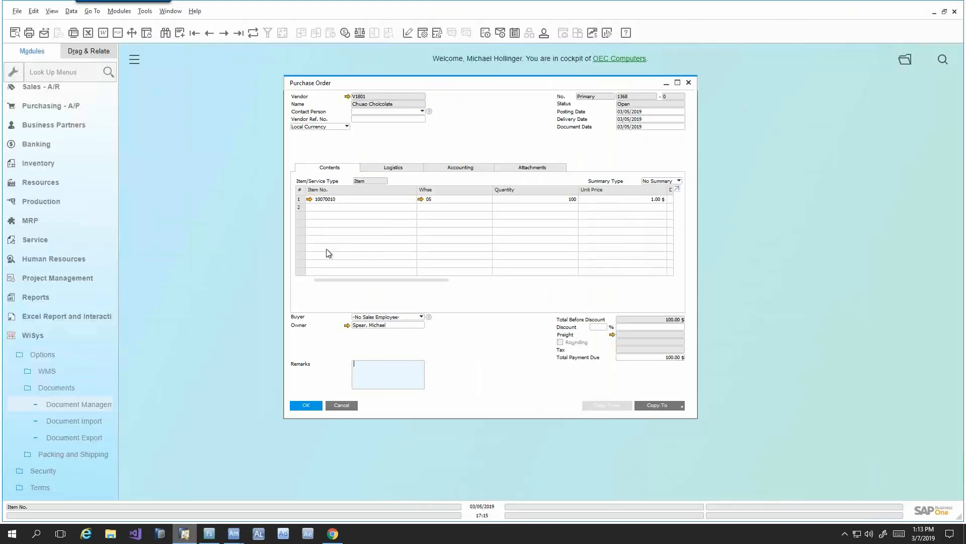
click(42, 168)
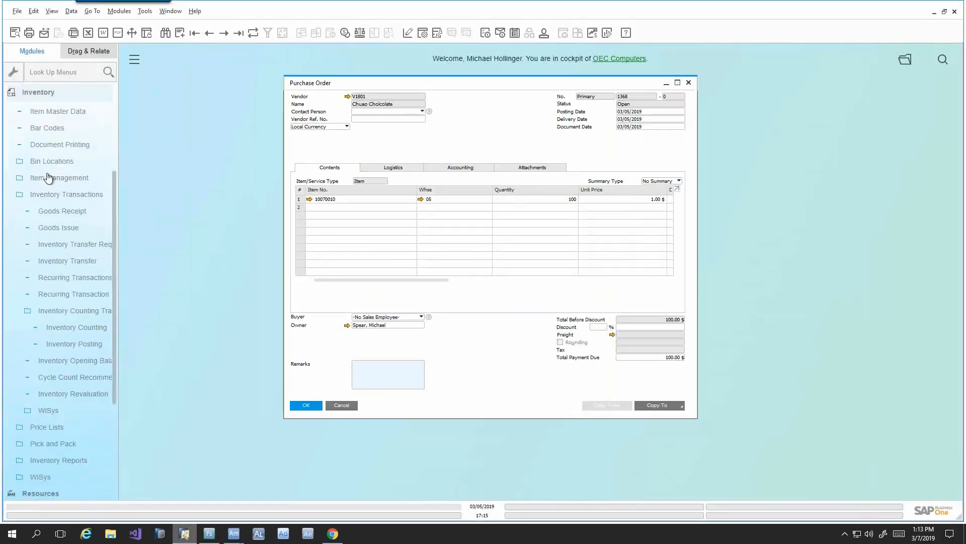
click(60, 113)
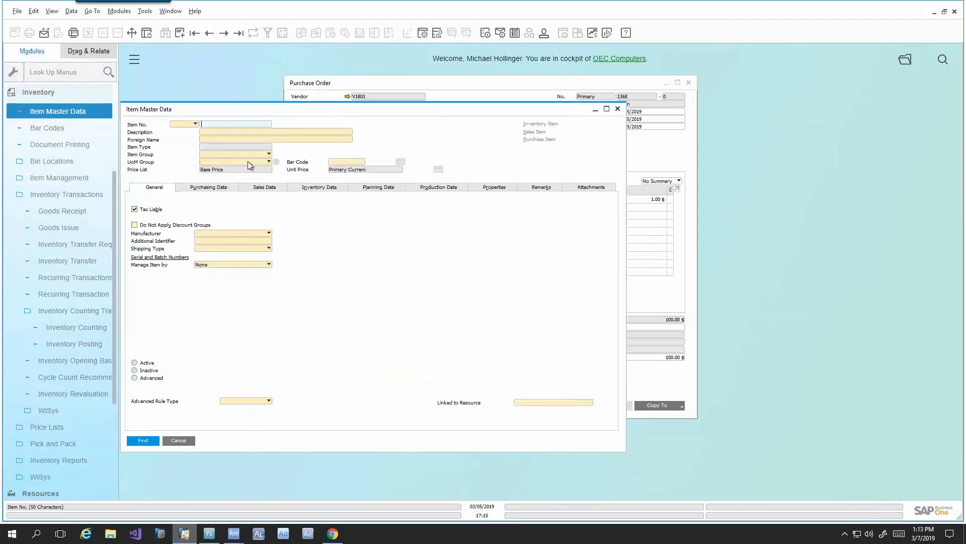
click(224, 33)
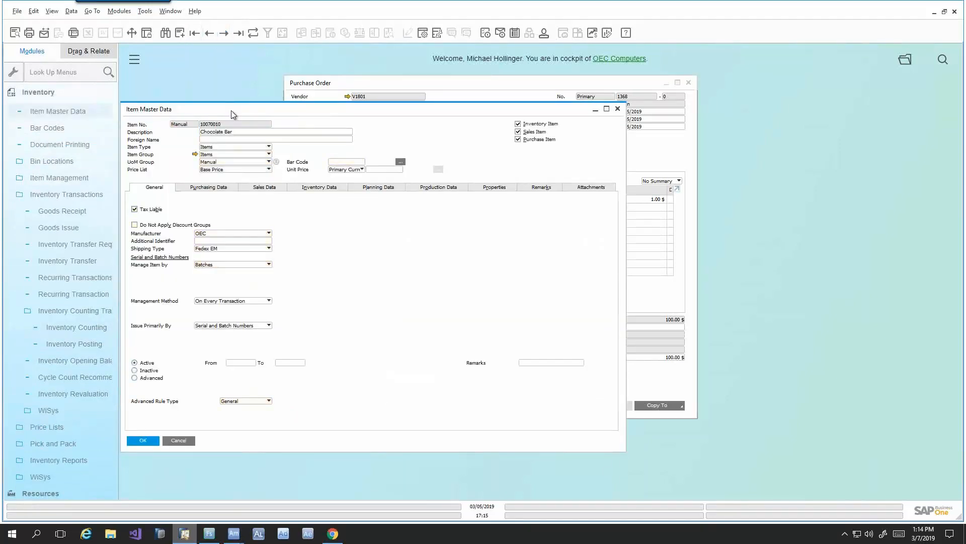
drag(231, 109, 300, 102)
click(387, 178)
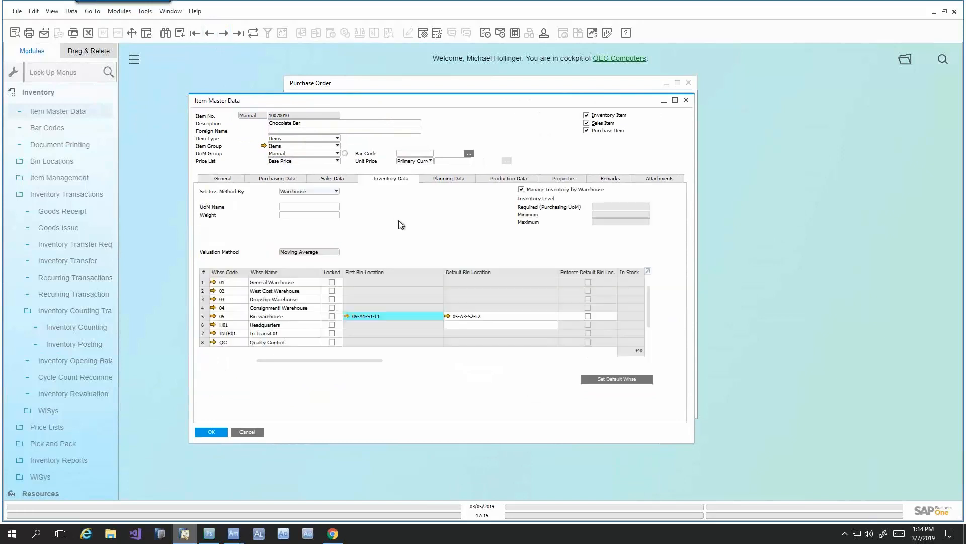
Open the Bin Location Content List for item 10070010 and select the 05-DOCK row to check its quantity.
right_click(399, 221)
click(445, 319)
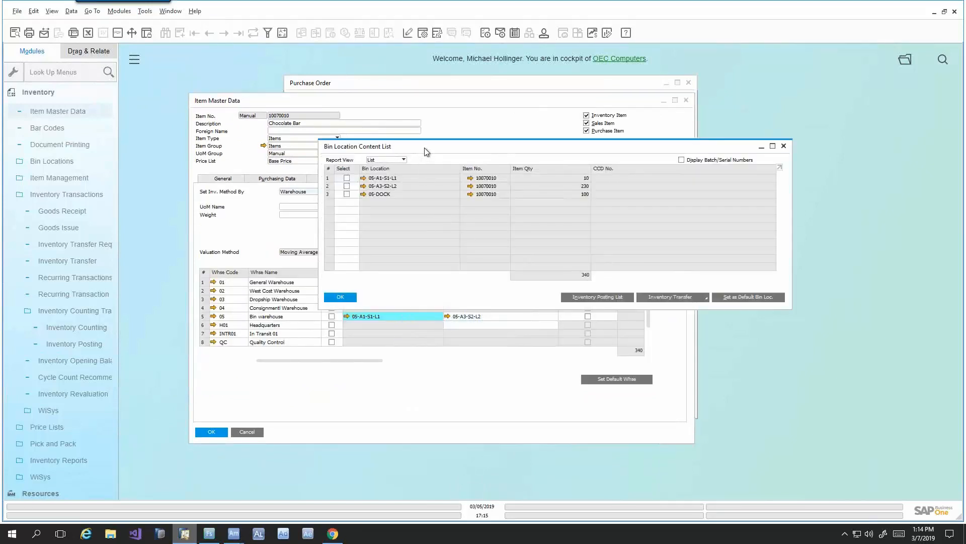
drag(424, 147, 427, 138)
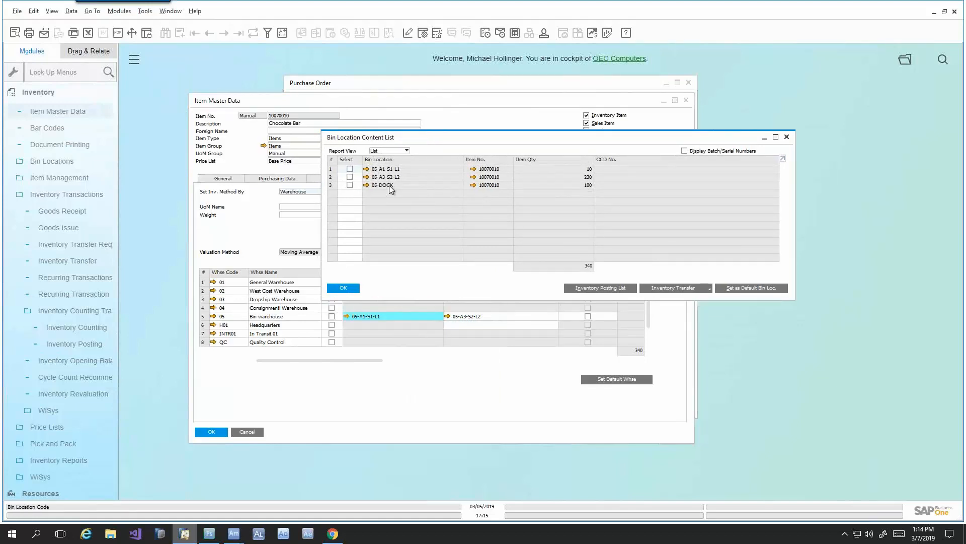
click(583, 184)
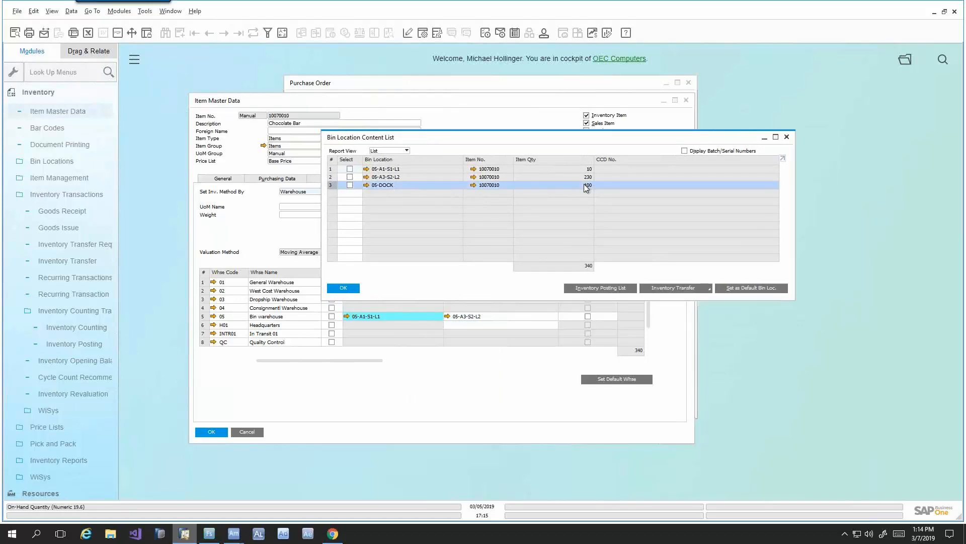
Switch to Agility Mobile and check the receiving bin in Device Setup and the default bin in Goods Receipt PO.
mouse_move(233, 537)
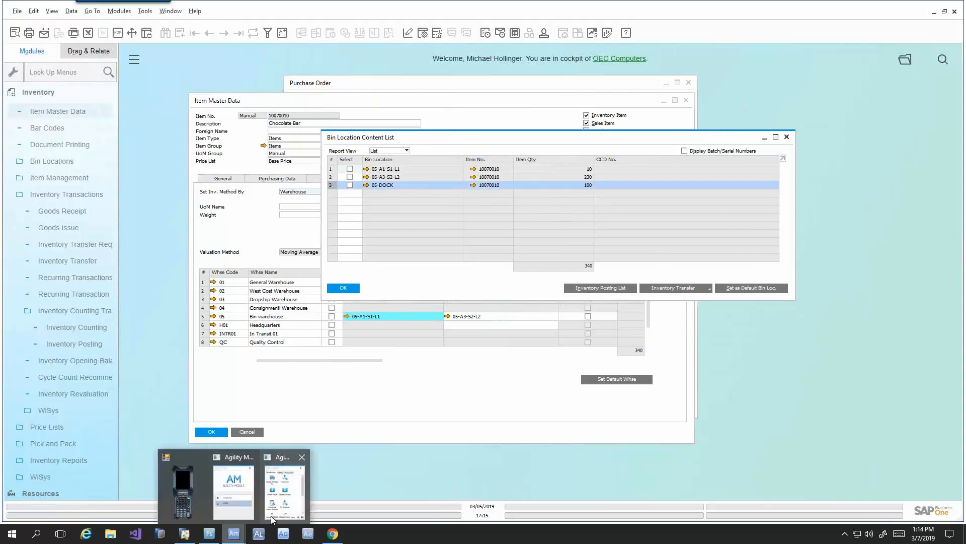
click(271, 504)
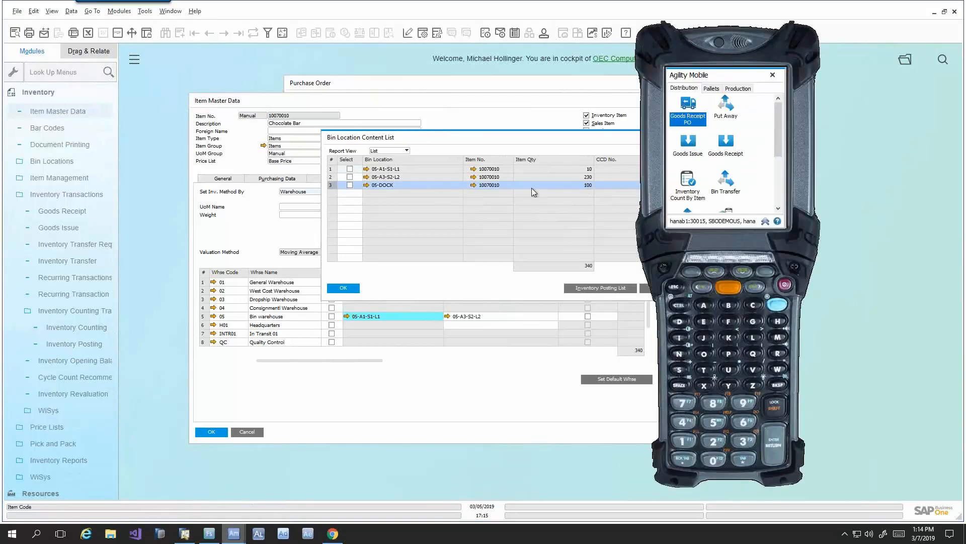
click(765, 222)
click(759, 203)
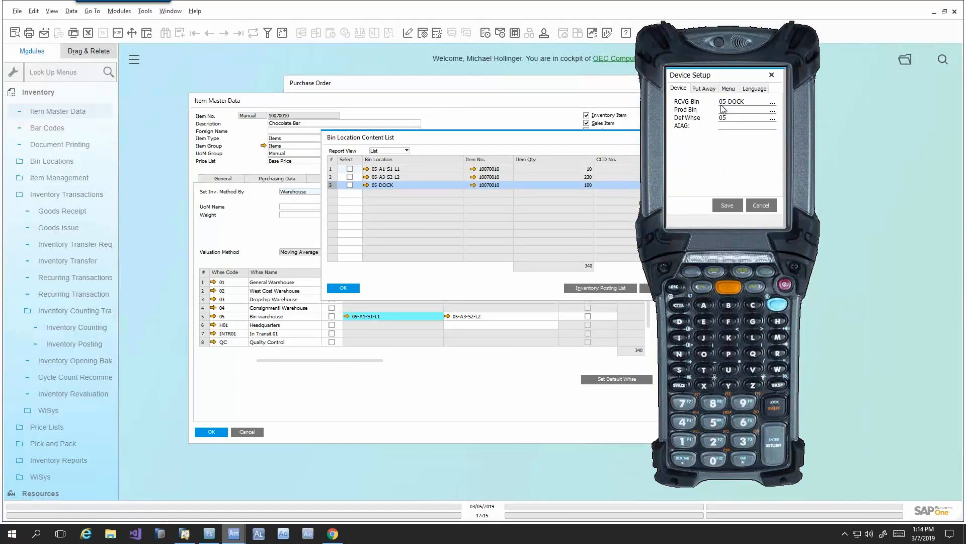
click(761, 206)
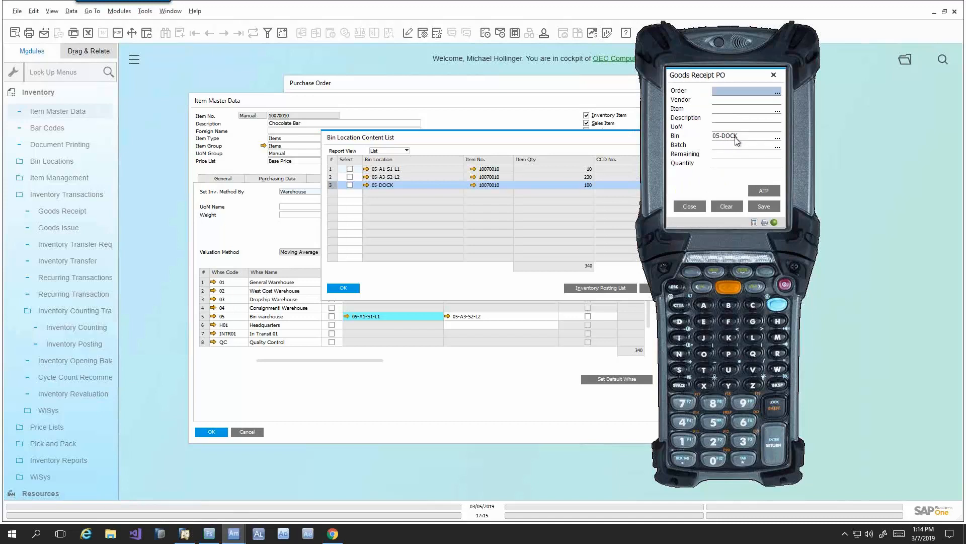
click(695, 207)
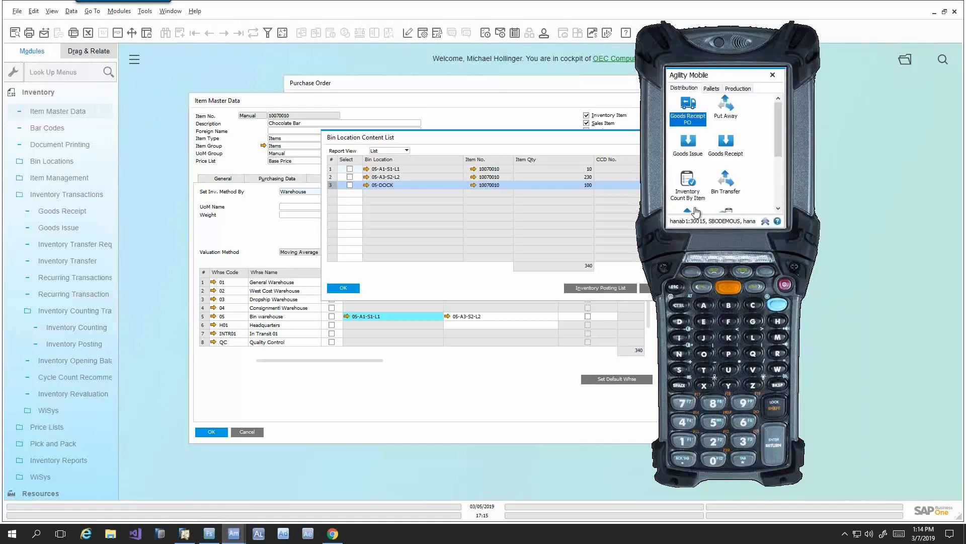
Put away 100 of item 10070010, batch 1368-00, from receiving bin 05-DOCK into bin 05-A3-S2-L2.
click(495, 139)
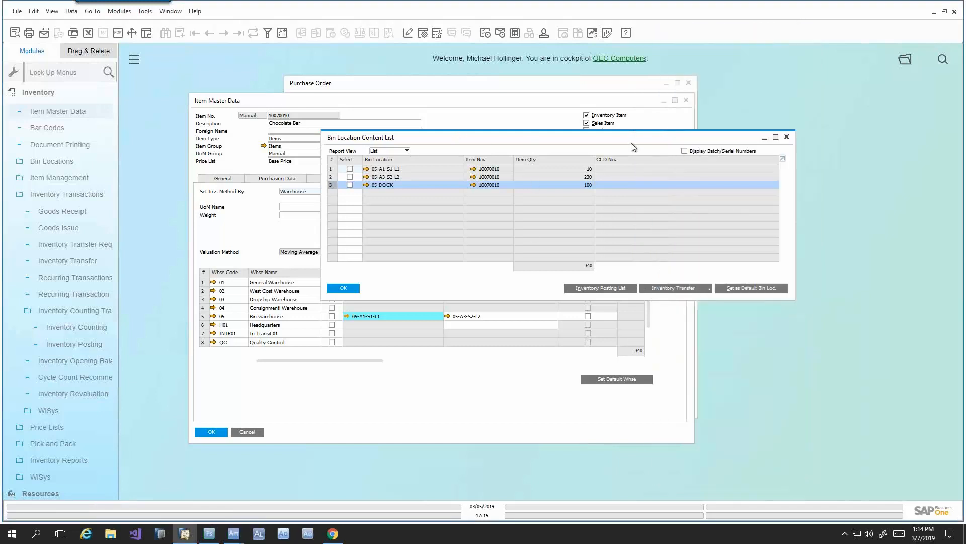
key(alt+Tab)
click(725, 115)
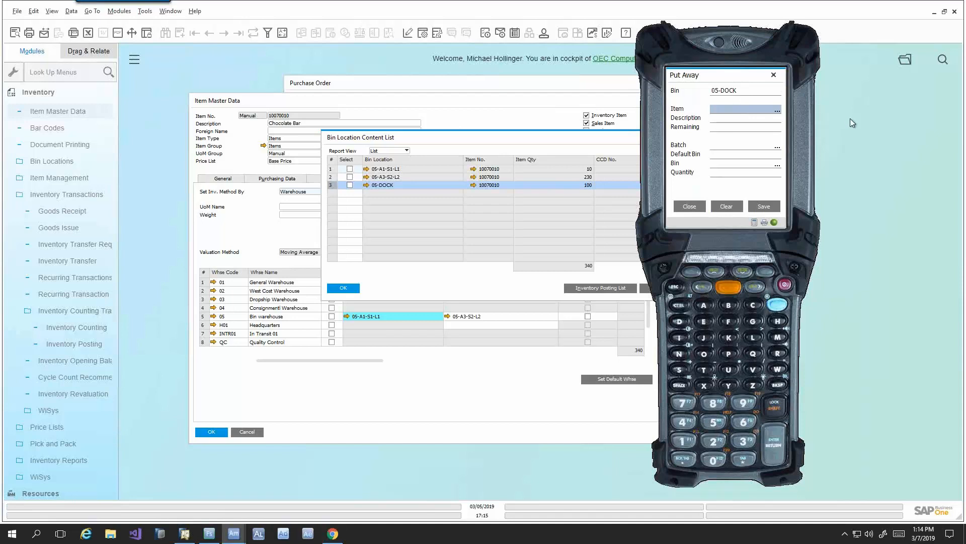
text(10070010)
key(Return)
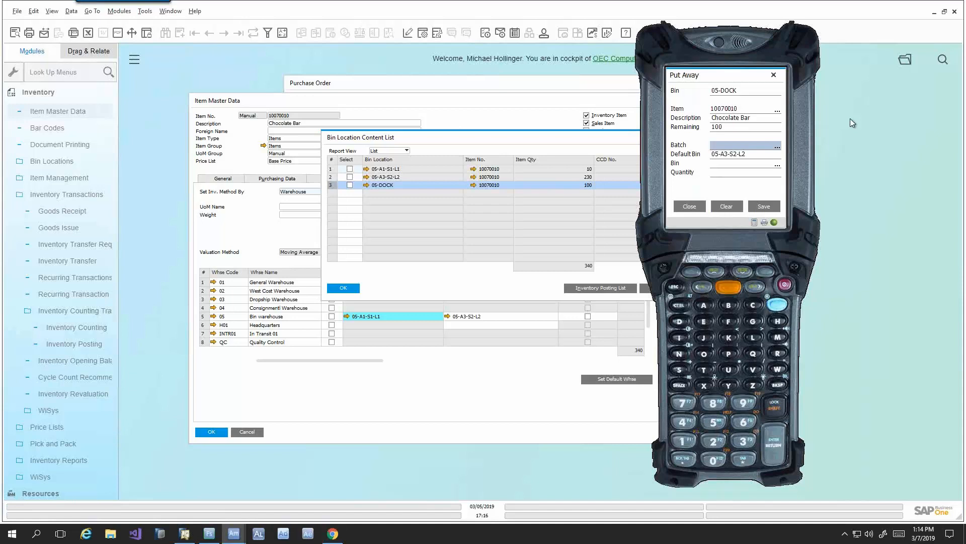
text(1368-00)
key(Return)
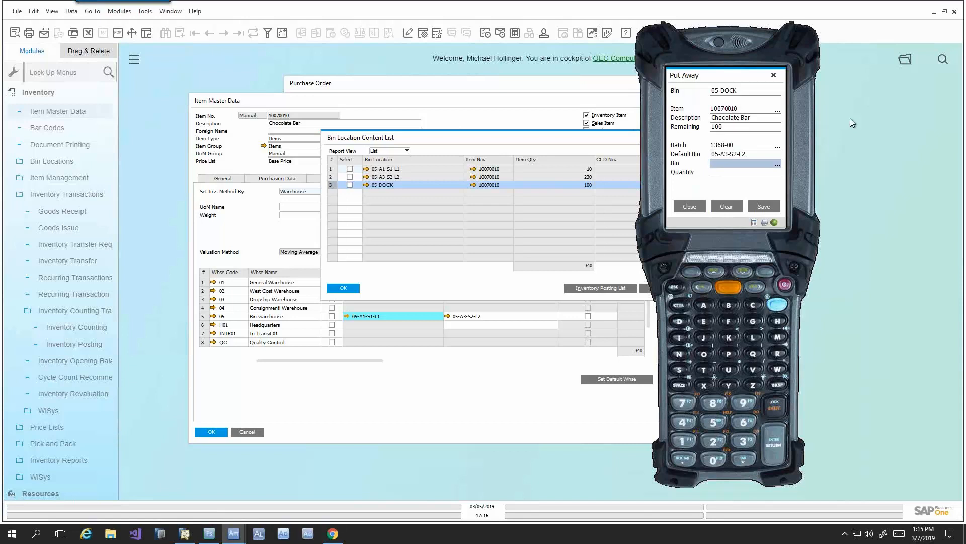
text(05-A3-S2-L2)
key(Return)
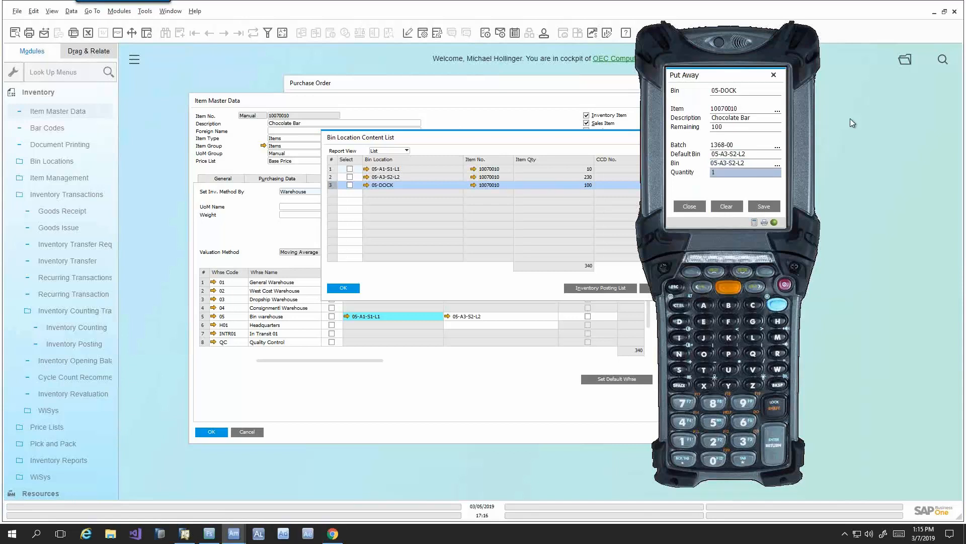
text(100)
key(Return)
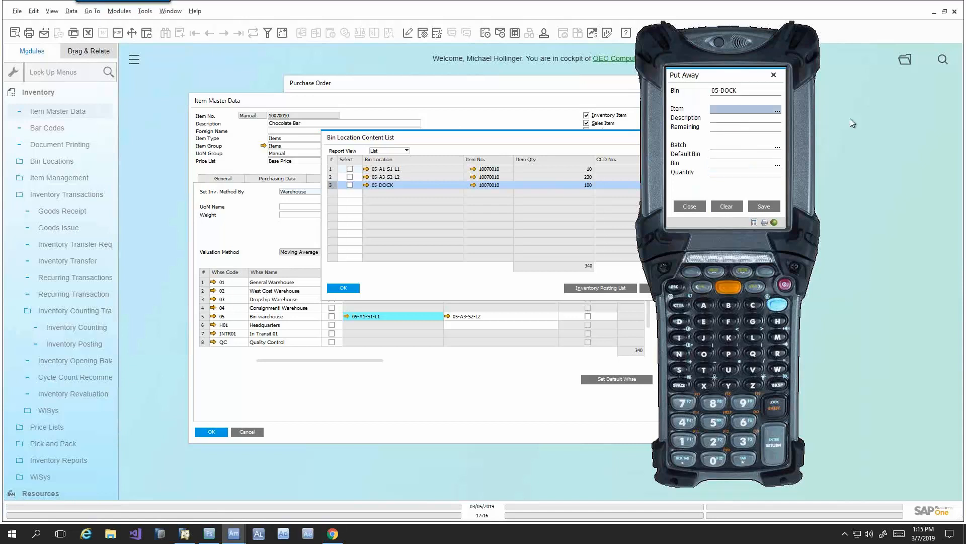
Switch to SAP Business One and reload the Bin Location Content List for item 10070010 to check its stock per bin.
click(571, 136)
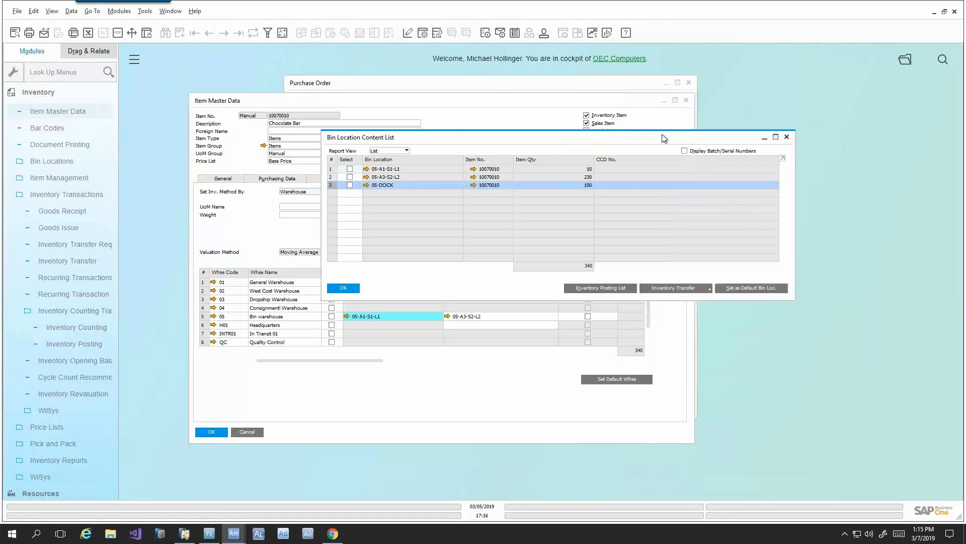
click(782, 136)
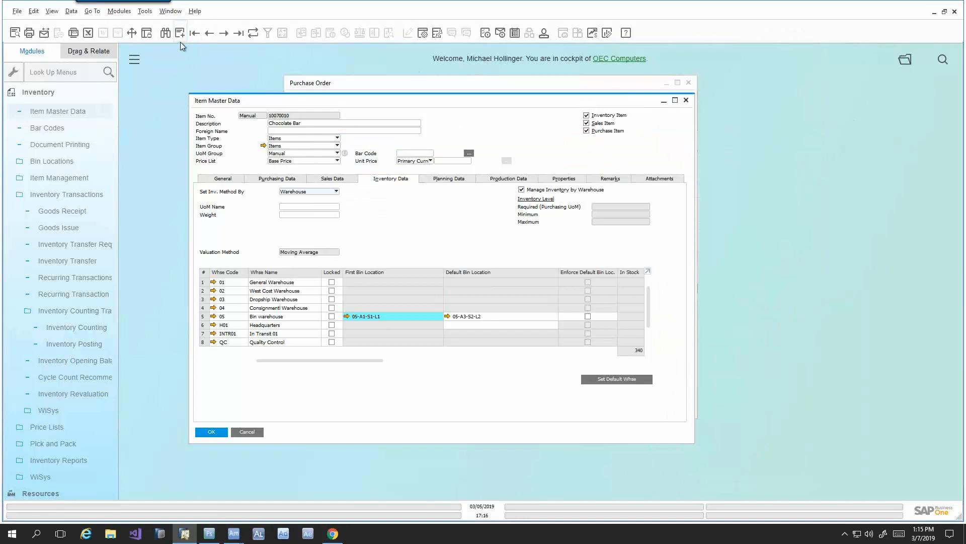
right_click(388, 224)
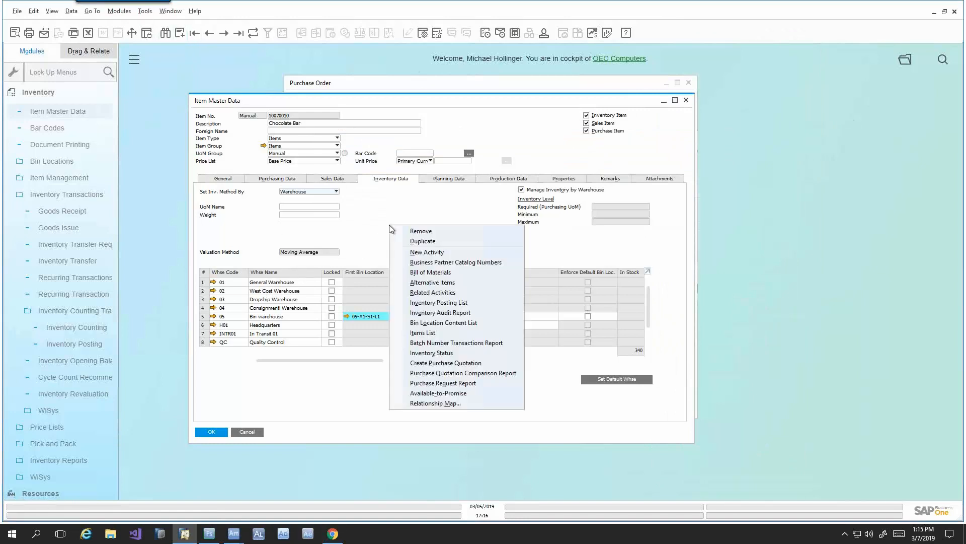
click(436, 324)
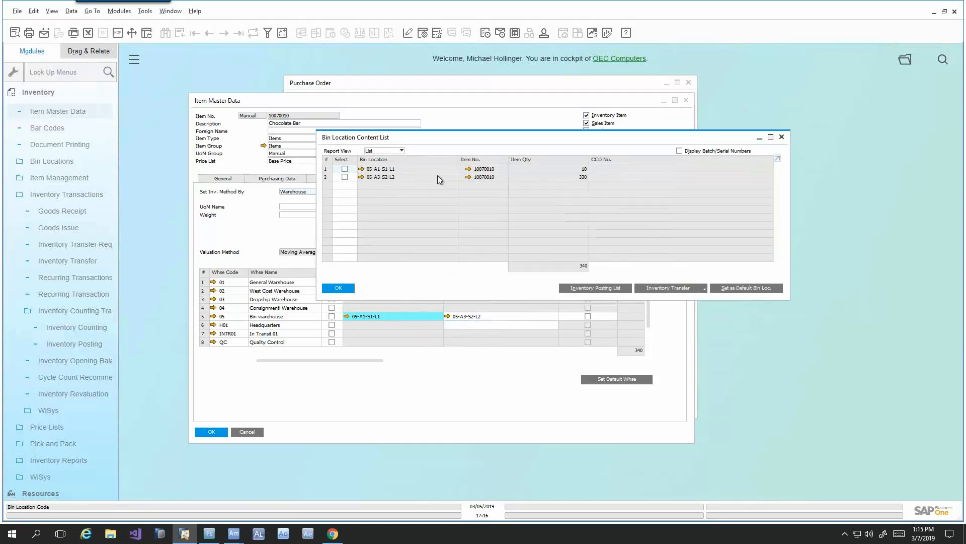
click(782, 137)
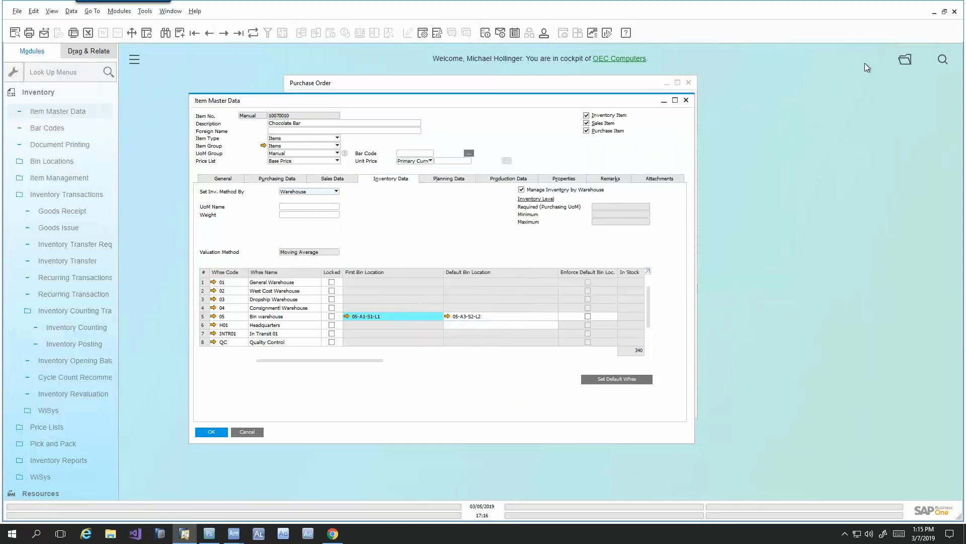
Switch to Agility Mobile, leave Put Away and check the default bin and warehouse settings in Device Setup.
key(alt+Tab)
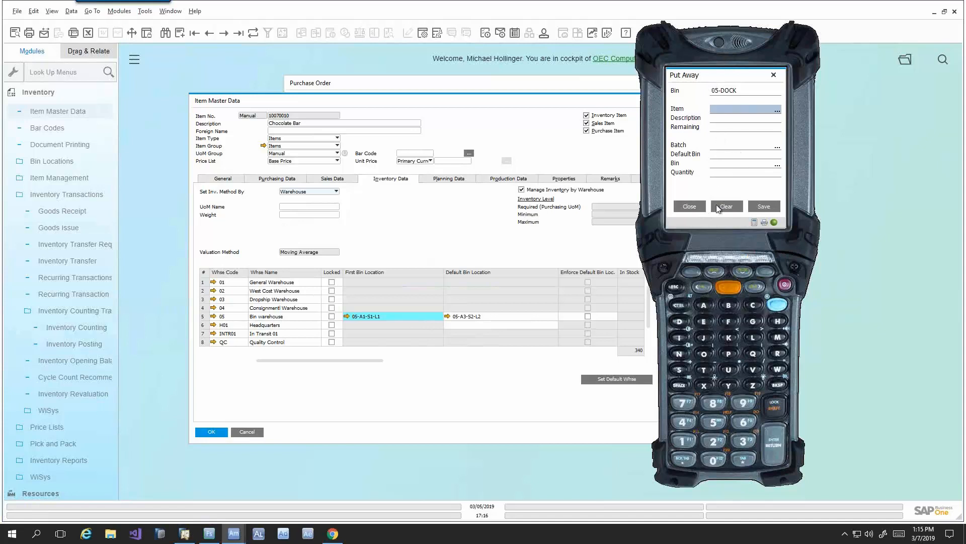
click(690, 206)
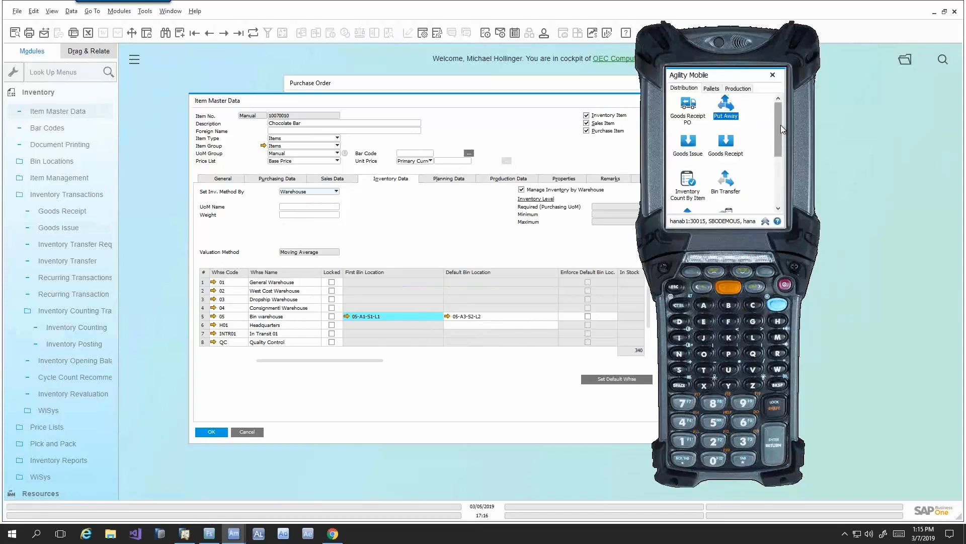
drag(777, 127, 775, 140)
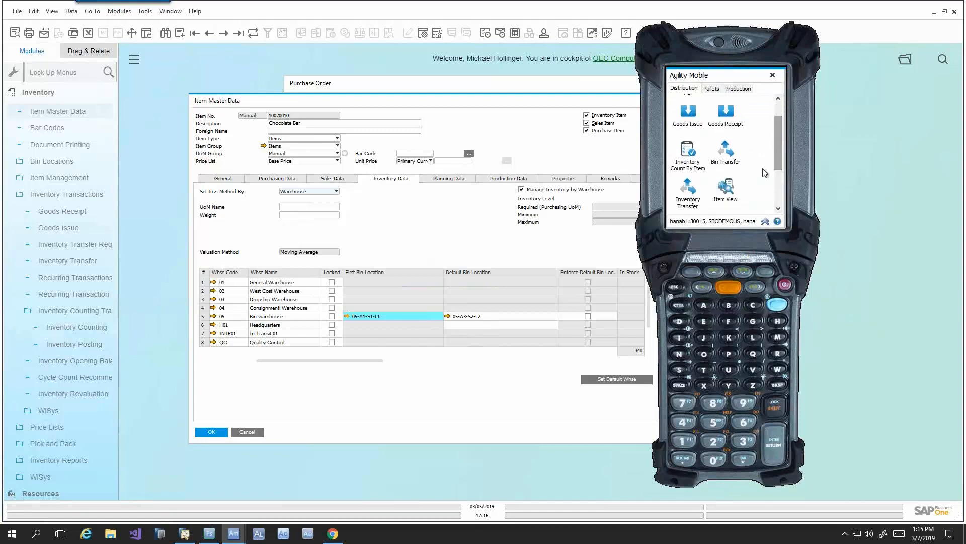
click(726, 161)
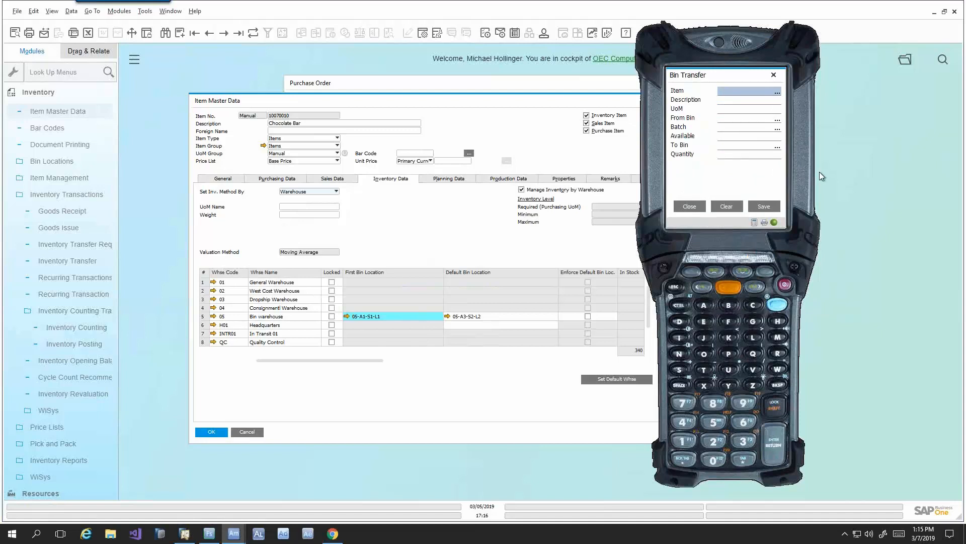
click(697, 205)
click(766, 220)
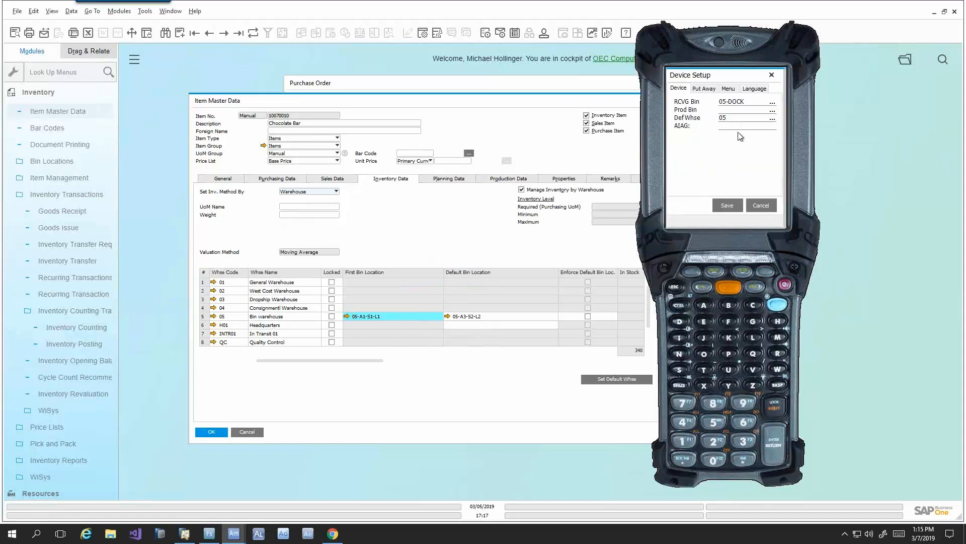
click(761, 204)
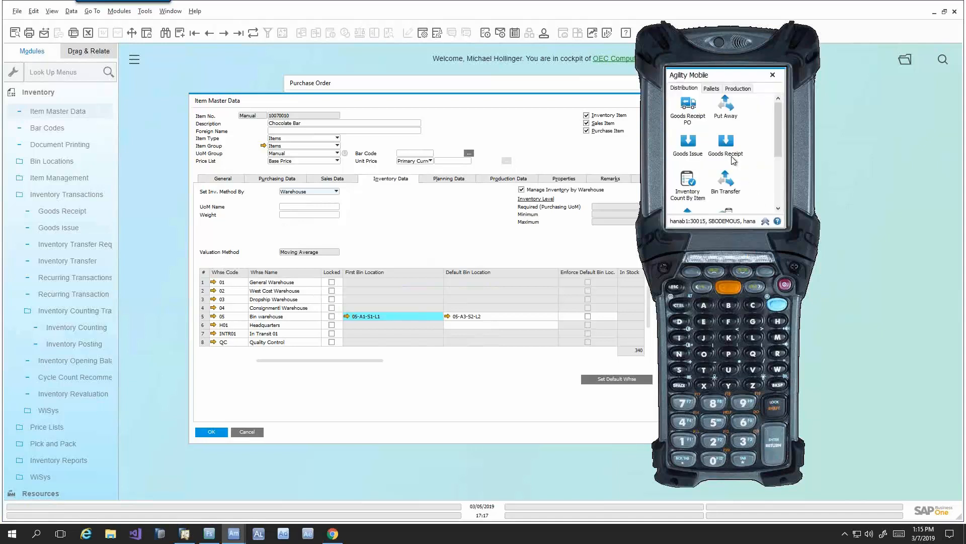
Transfer 10 of item 10070010, batch 1368-00, from bin 05-A3-S2-L2 to bin 05-A1-S1-L1 and exit Bin Transfer.
click(725, 181)
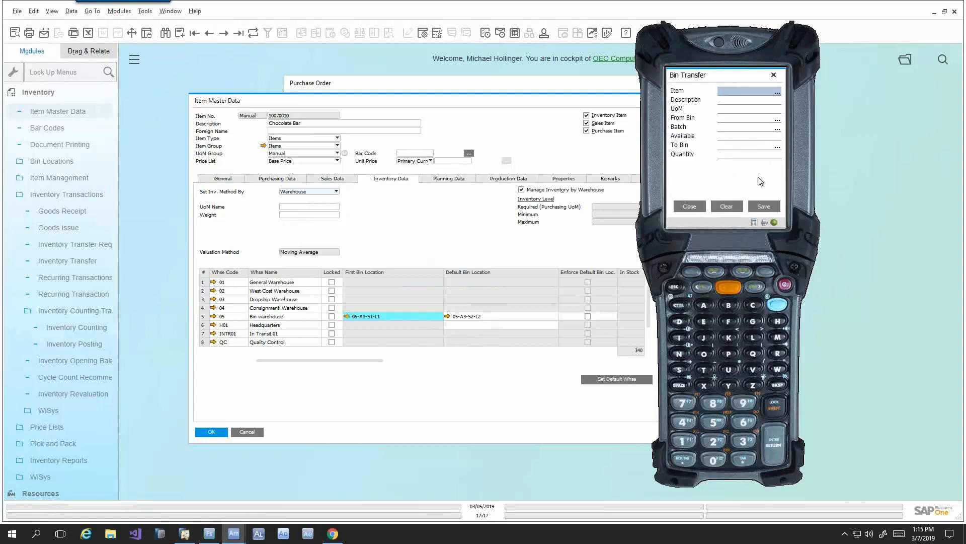
text(10070010)
key(Return)
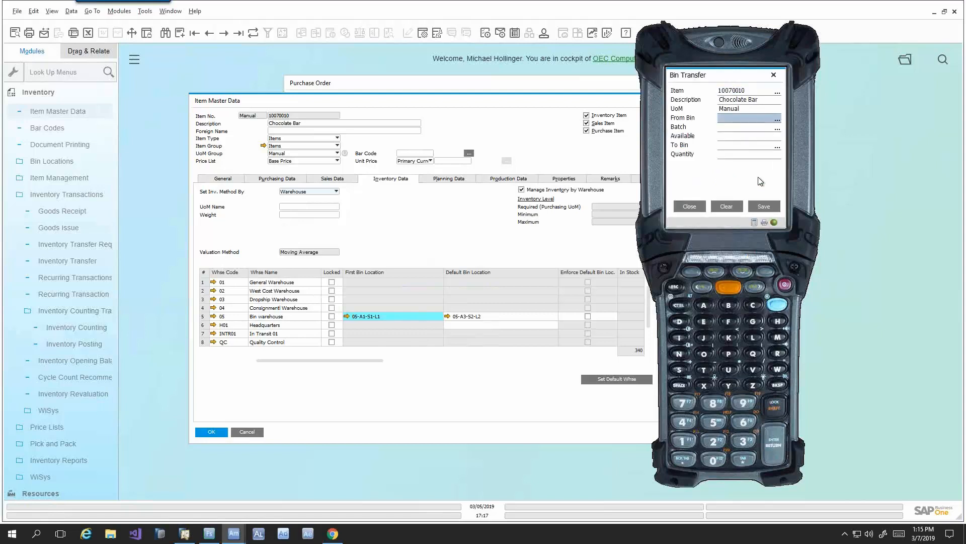
text(05-A3-S2-L2)
key(Return)
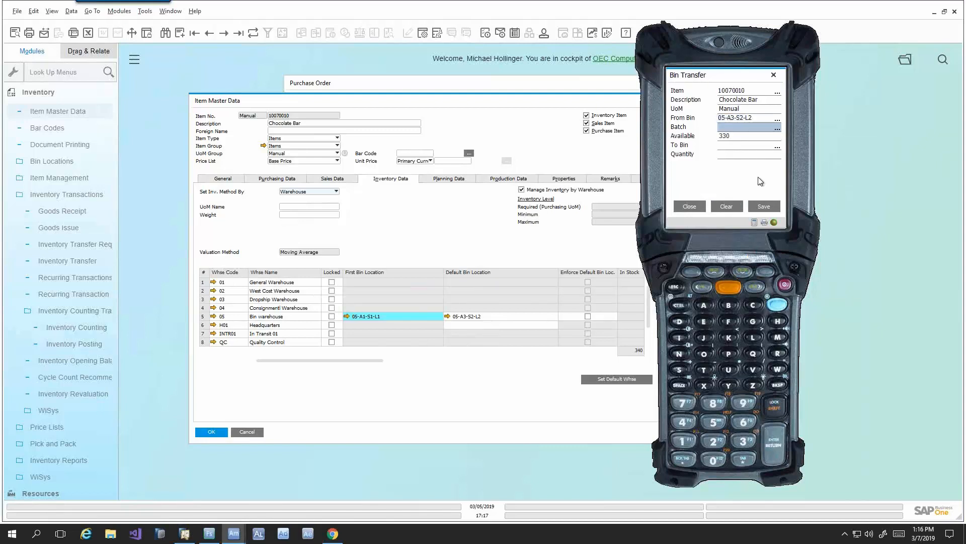
key(Return)
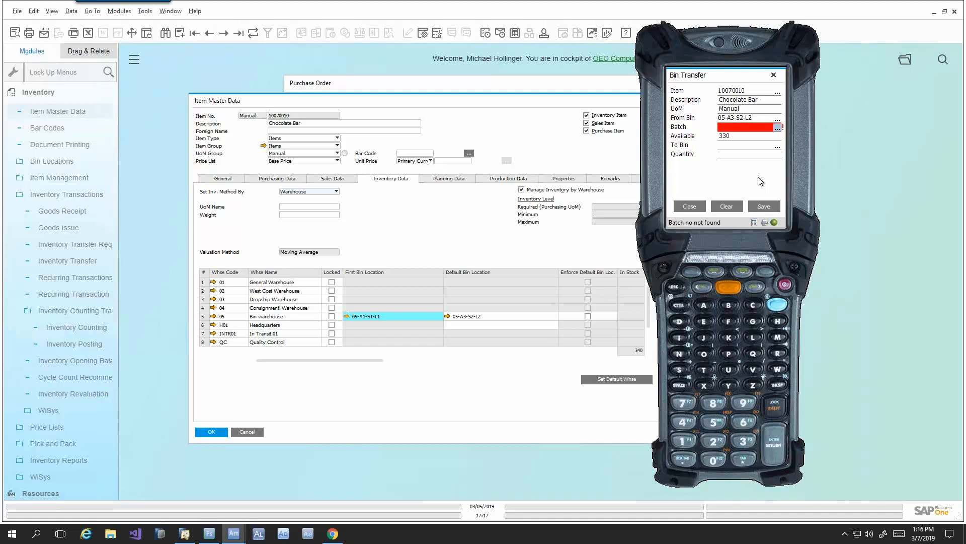
text(1368-00)
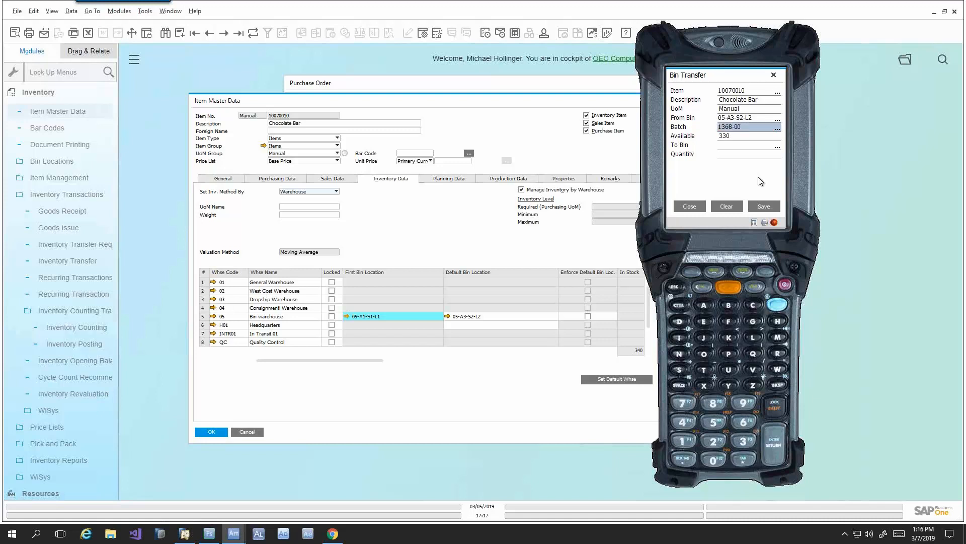
key(Return)
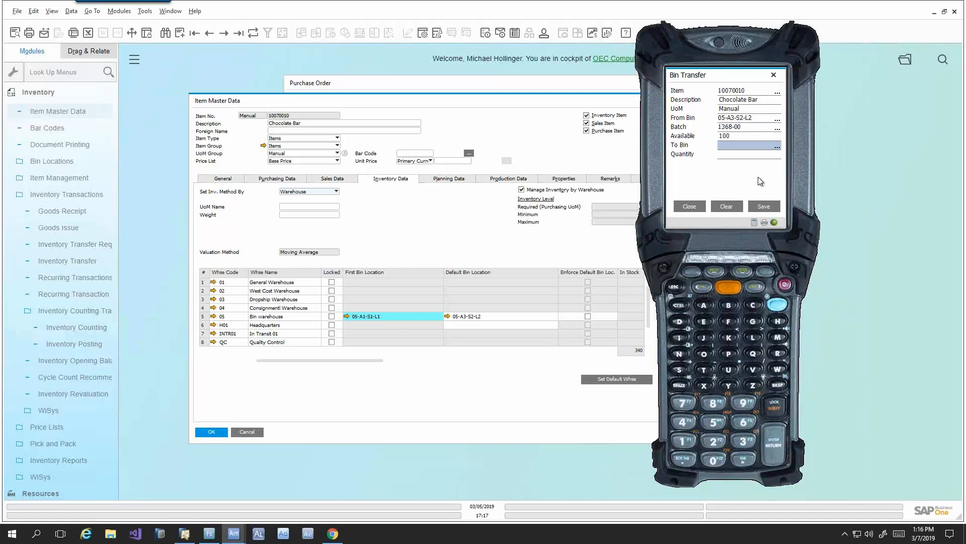
text(05-A1-S1-L1)
key(Return)
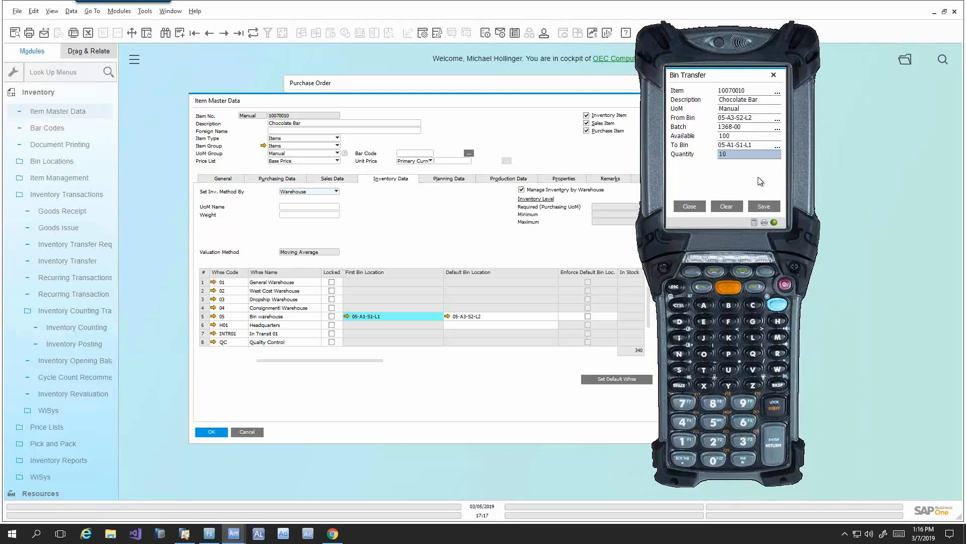
key(Return)
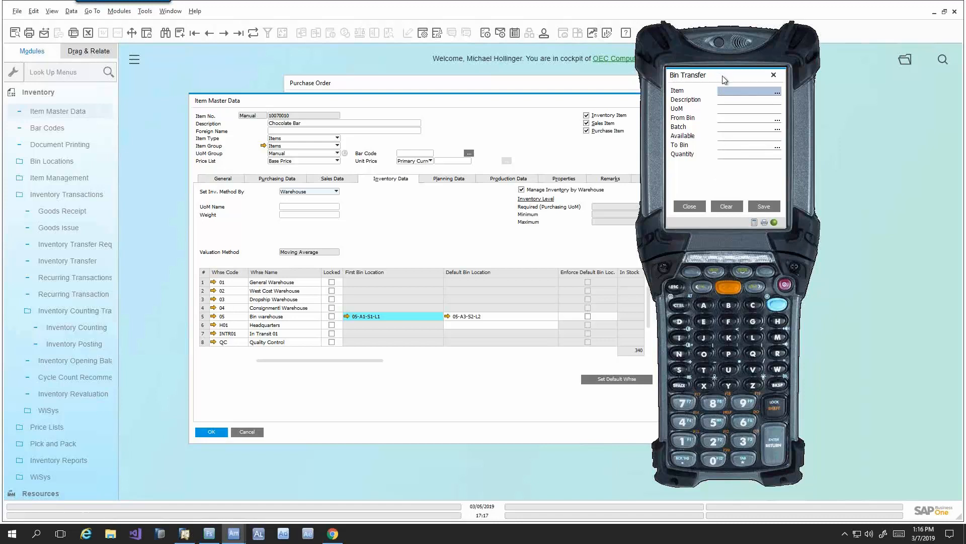
click(690, 206)
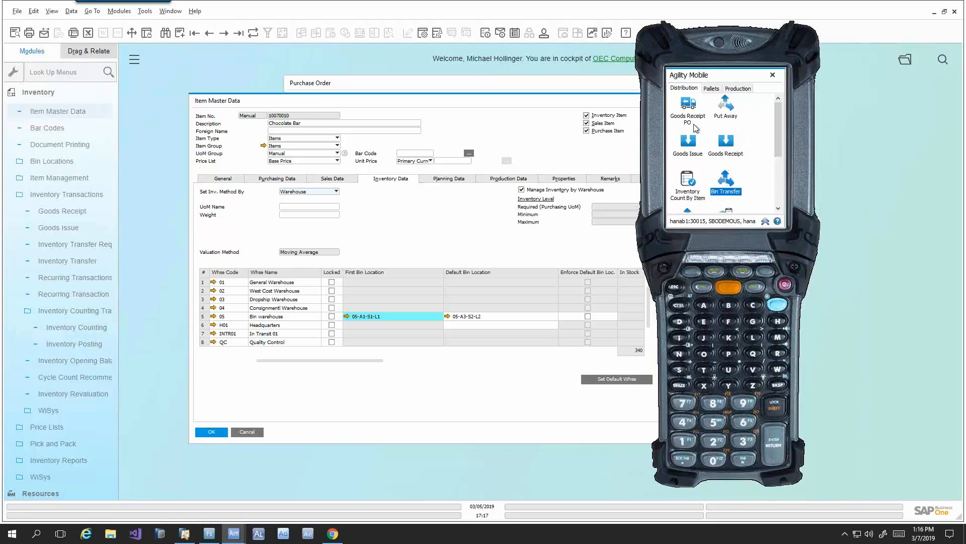
Switch to SAP Business One, close Item Master Data and review the components of the latest production order.
click(480, 122)
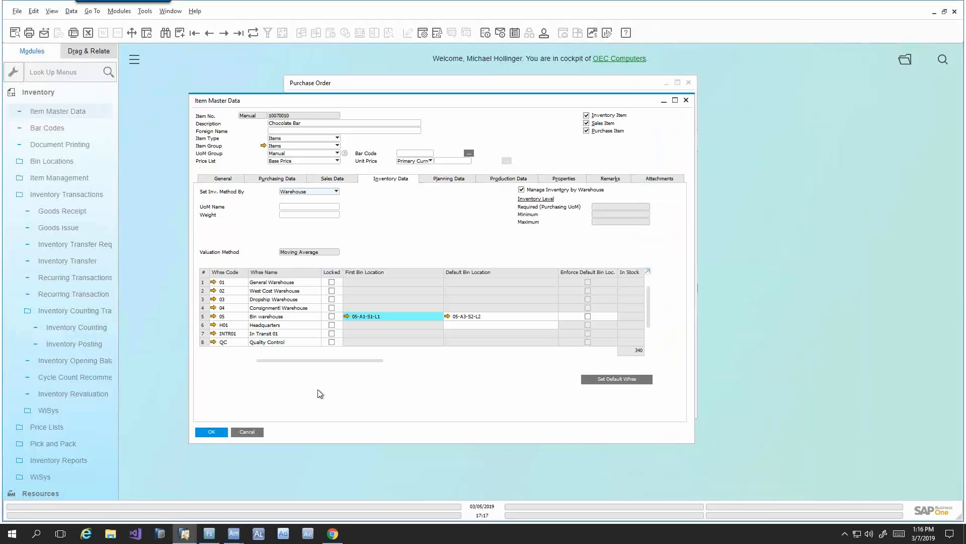
click(246, 431)
click(50, 91)
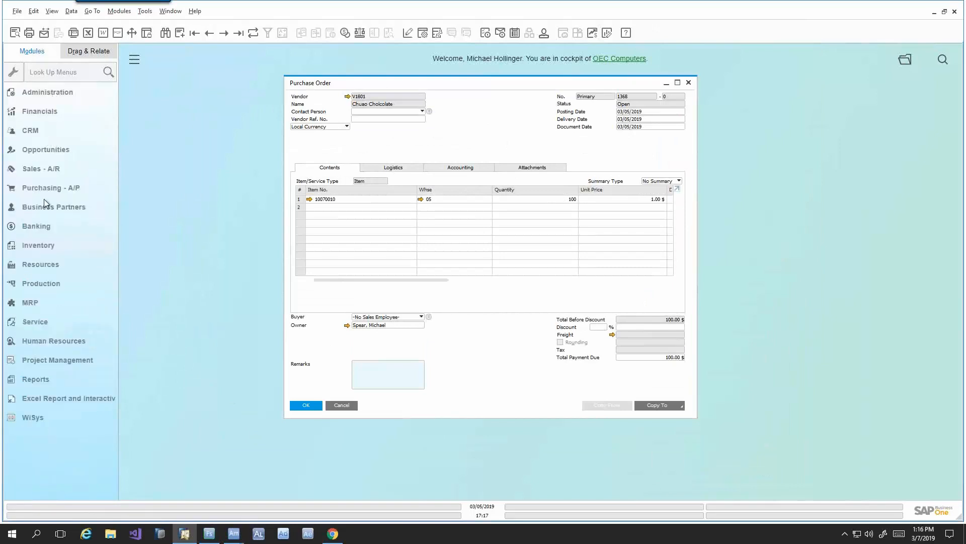
click(41, 283)
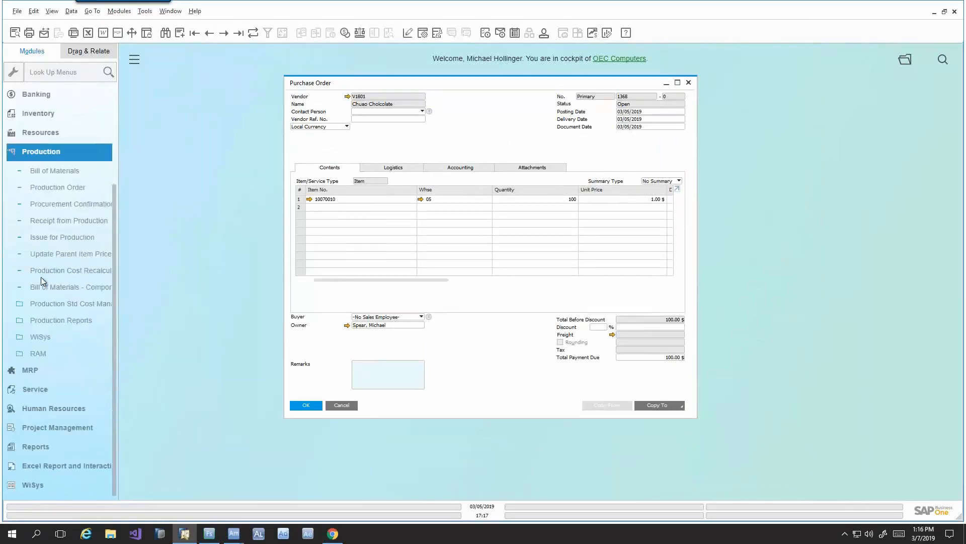
click(55, 188)
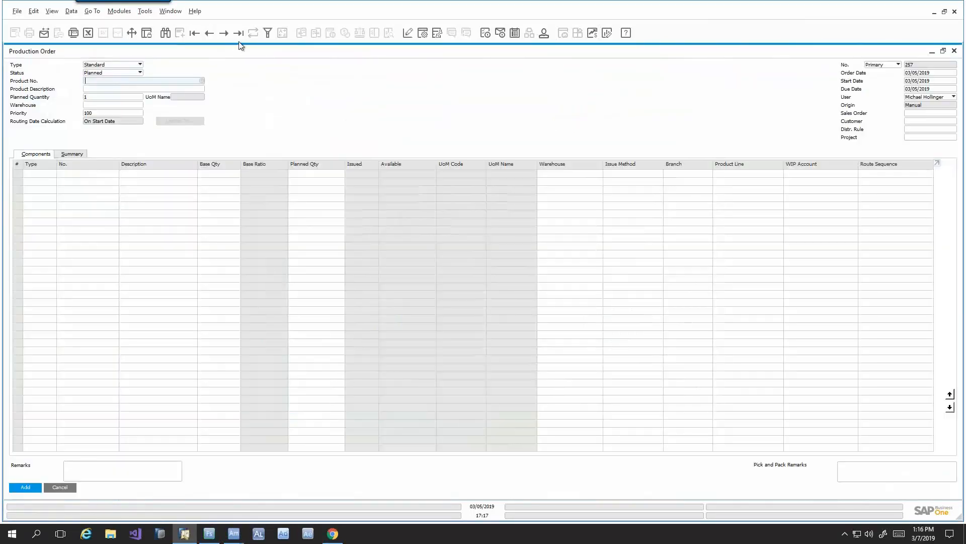
click(239, 34)
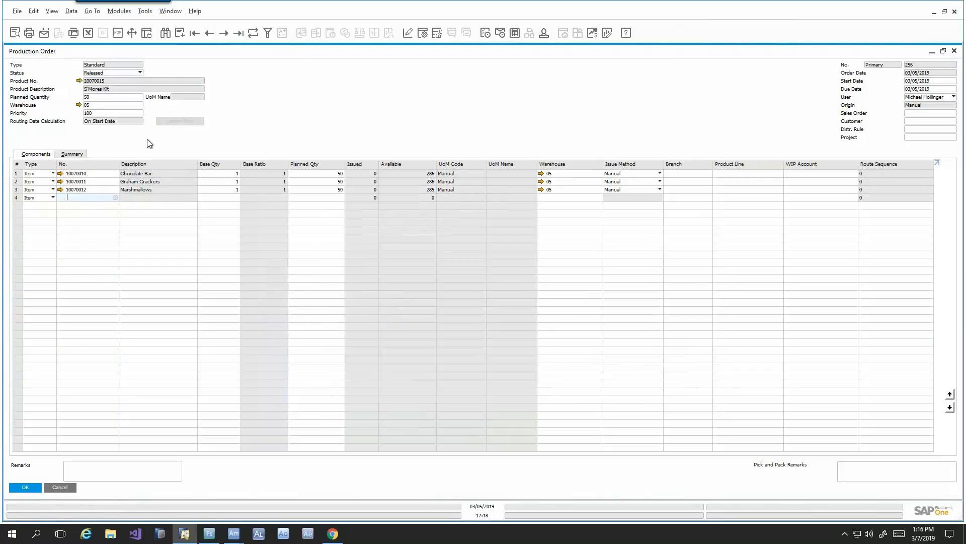
click(955, 52)
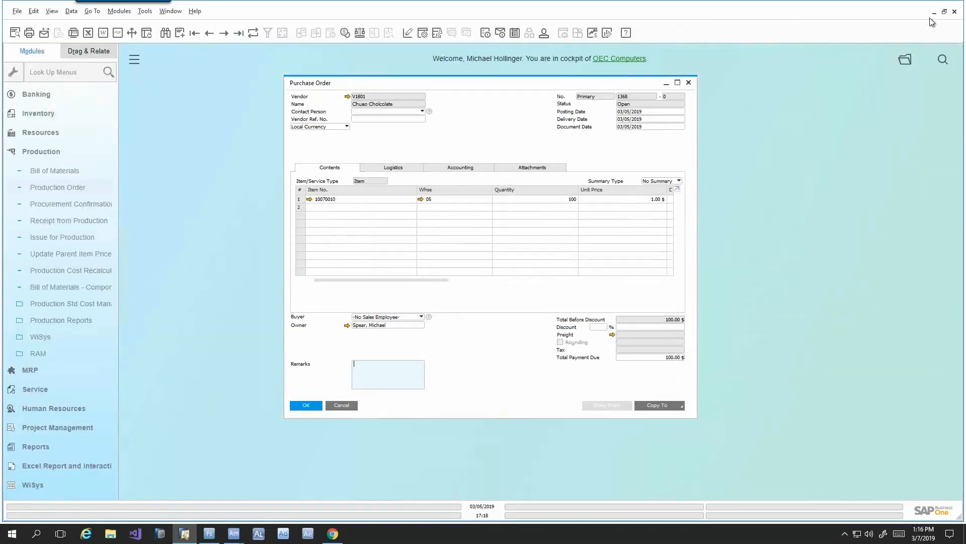
Reopen the latest production order, then bring up the production functions in Agility Mobile.
click(62, 188)
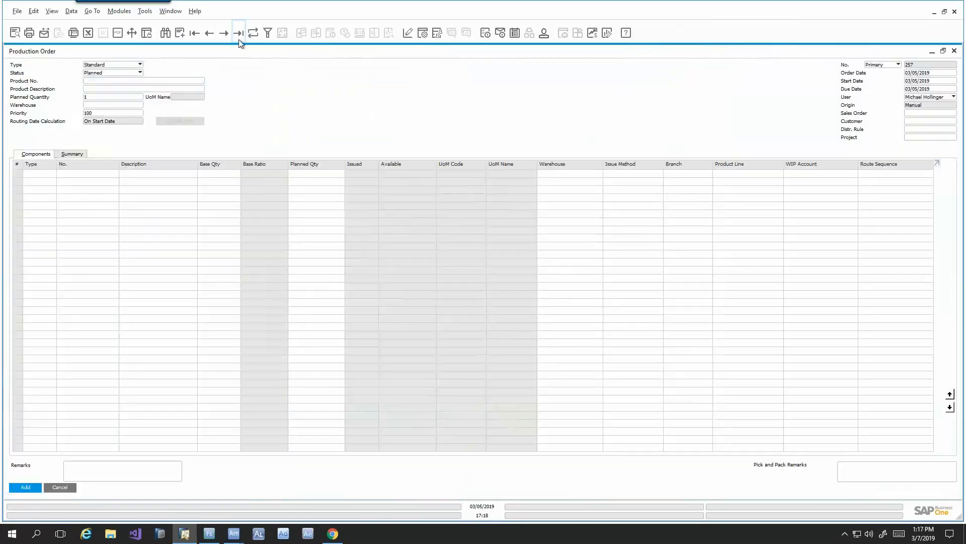
click(239, 42)
key(alt+Tab)
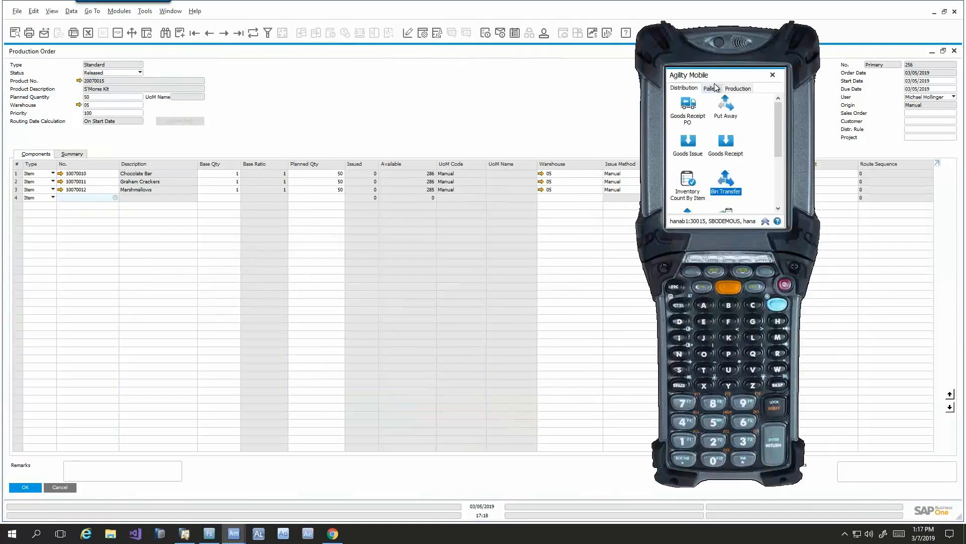
click(736, 89)
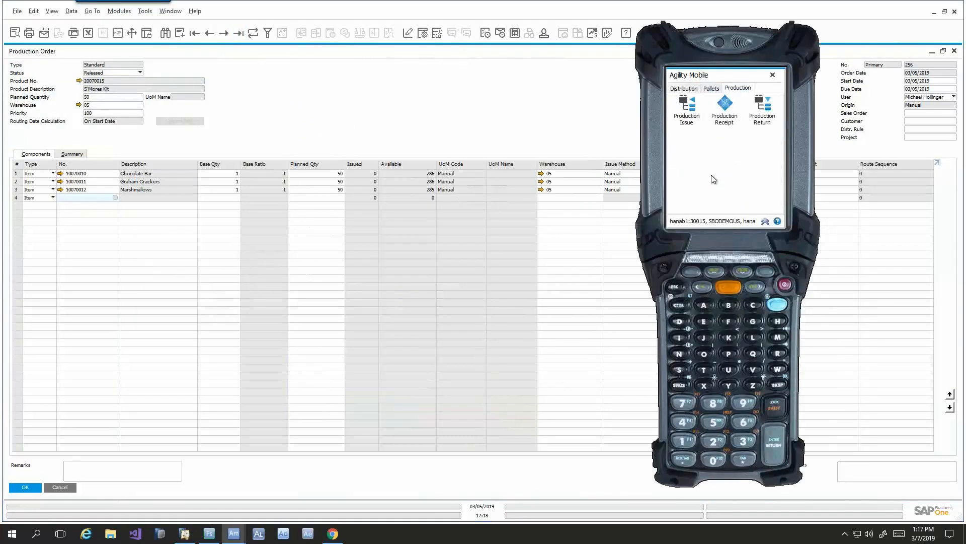
Issue 50 of item 10070010, batch 1368-00, from bin 05-A3-S2-L2 to the S'Mores Kit production order and check its issued quantities in SAP Business One.
click(688, 107)
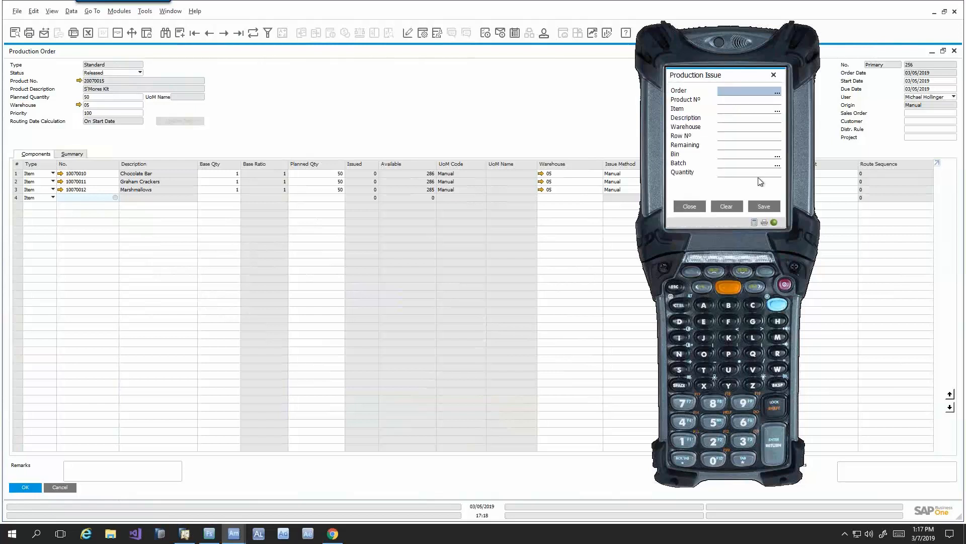
text(256)
key(Return)
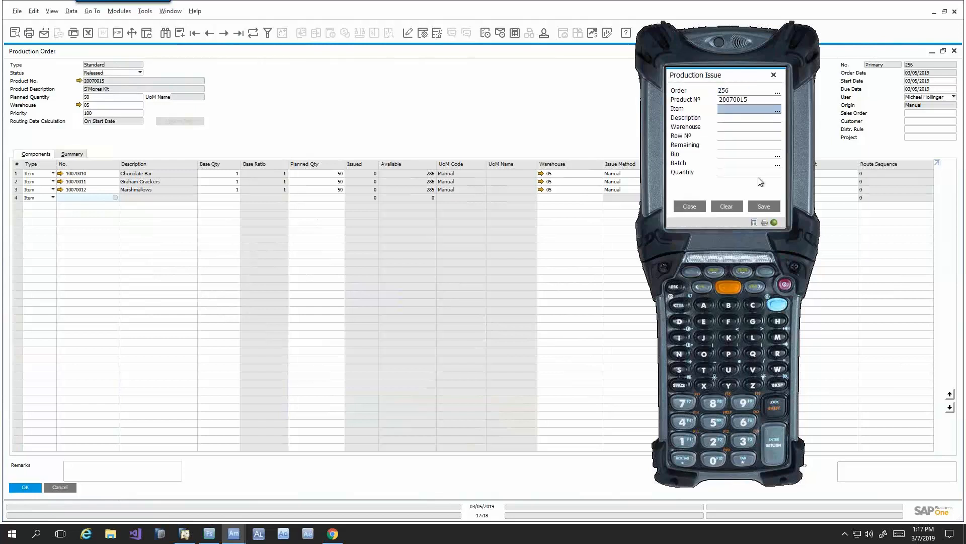
text(10070010)
key(Return)
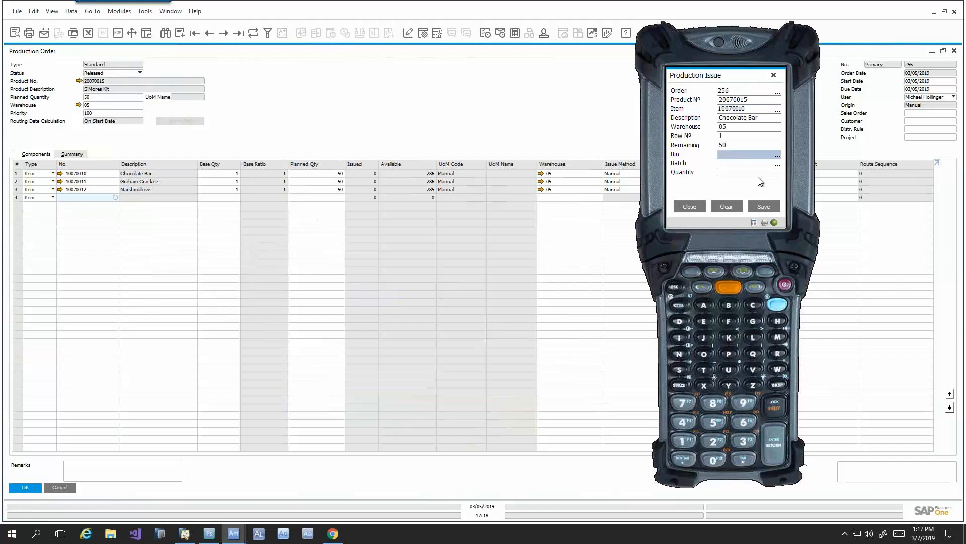
text(05-A3-S2-L2)
key(Return)
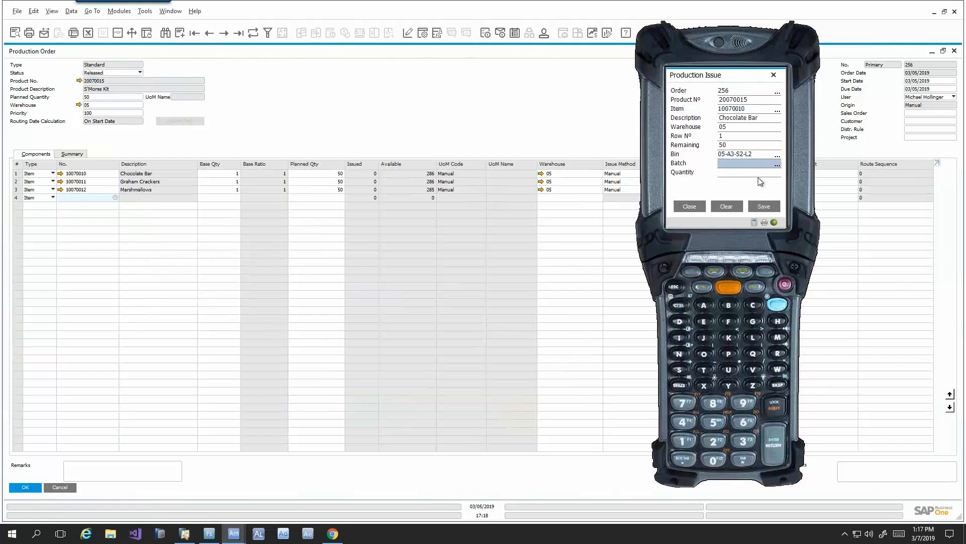
text(1368-00)
key(Return)
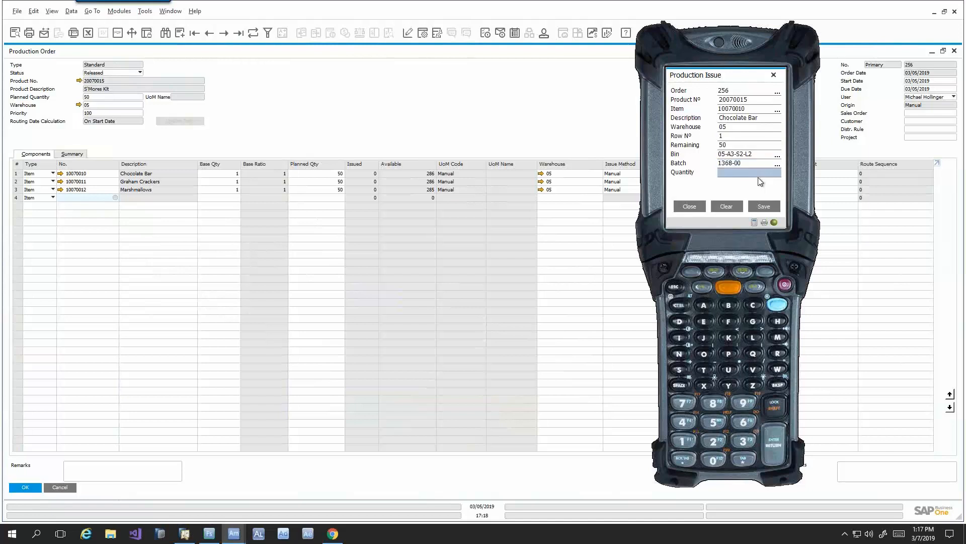
text(50)
key(Return)
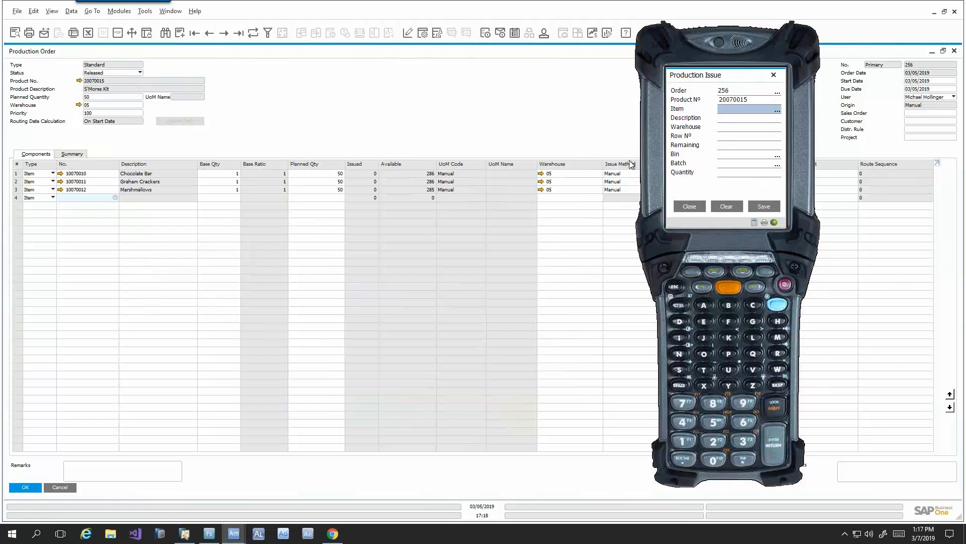
click(536, 130)
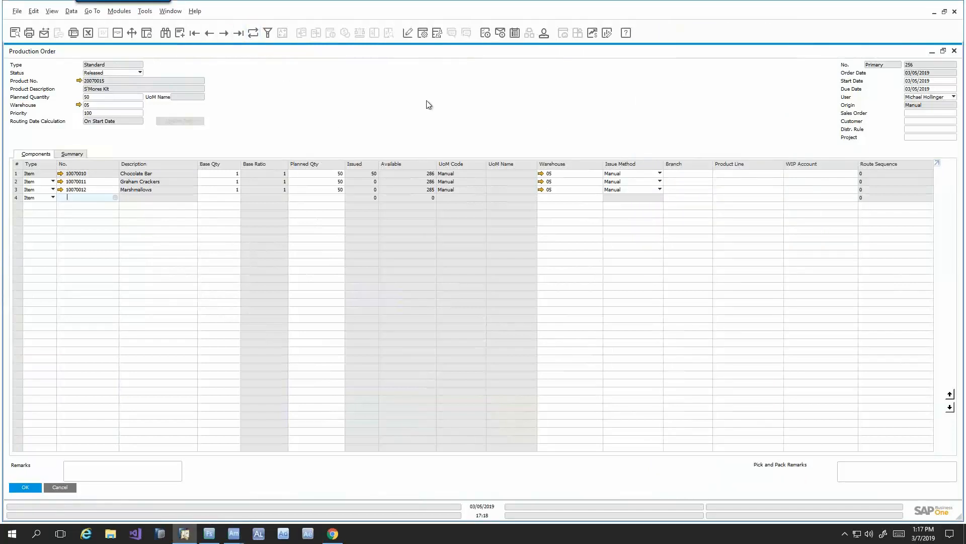
key(alt+Tab)
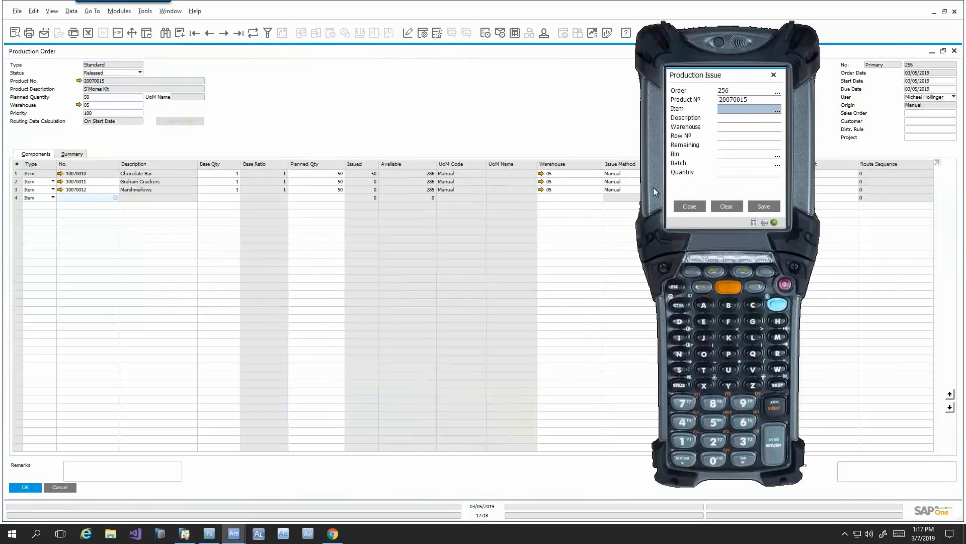
Try to issue 50 of item 10070011, batch 1369-00, from bin 05-A4-S1-L1, and exit Production Issue.
text(10070011)
key(Return)
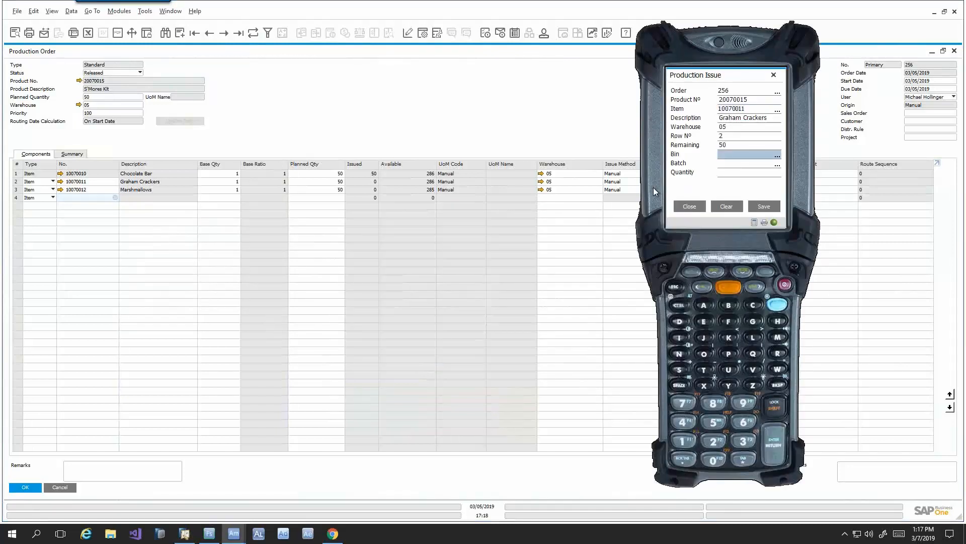
text(05-A4-S1-L1)
key(Return)
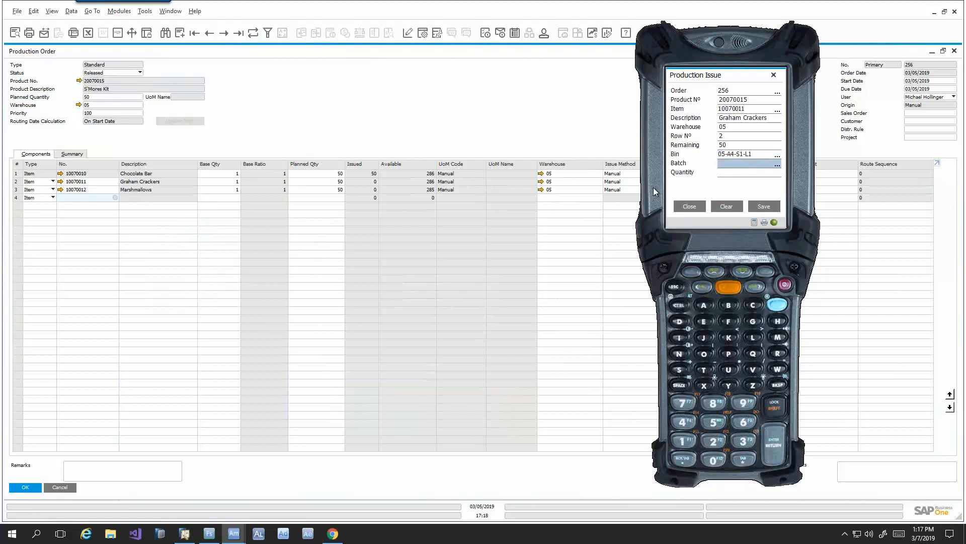
text(1369-00)
key(Return)
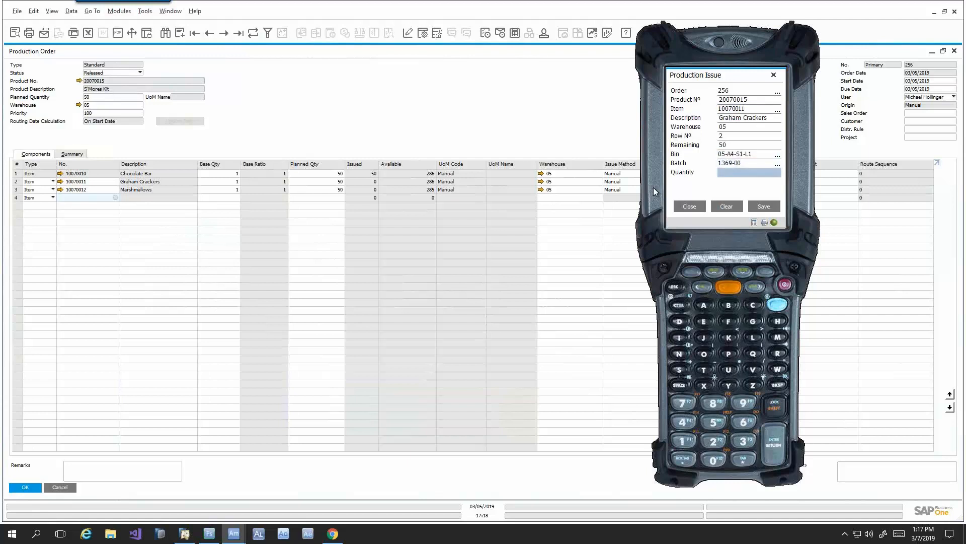
text(50)
key(Return)
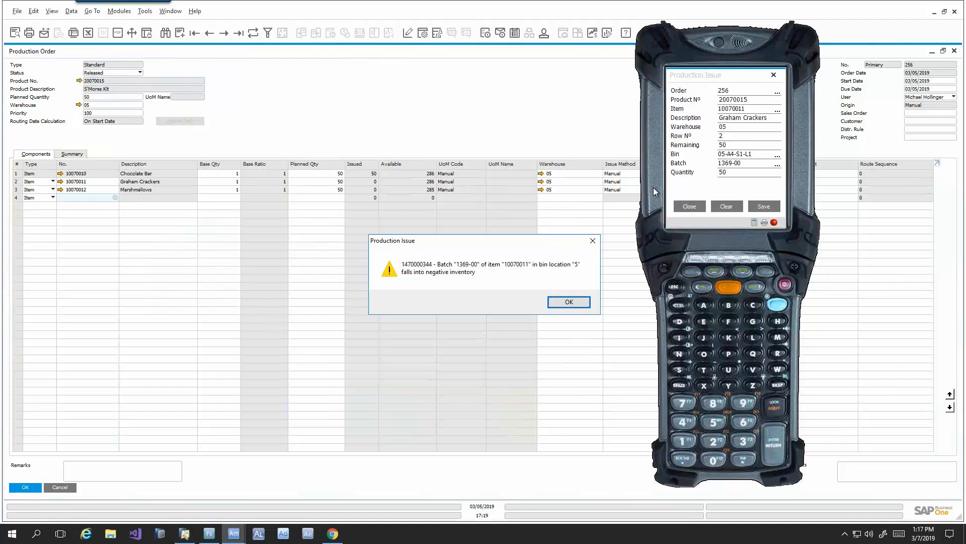
key(Return)
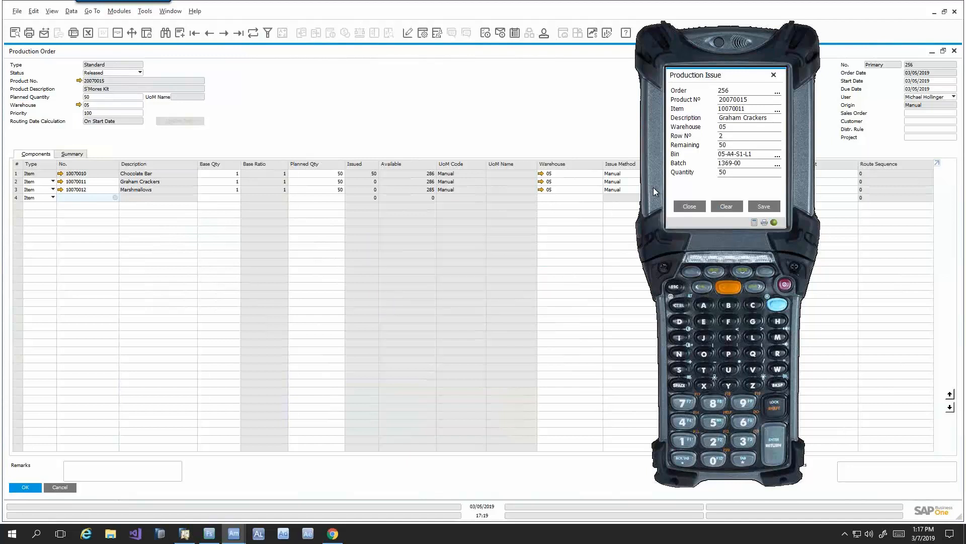
click(678, 207)
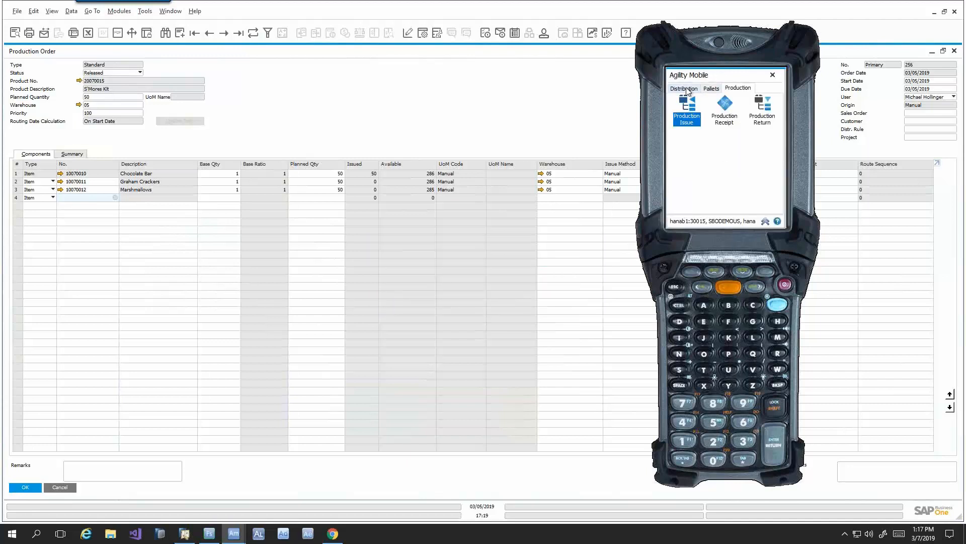
Put away 100 of item 10070011, batch 1369-00, from 05-DOCK into bin 05-A4-S1-L1.
click(685, 88)
double_click(722, 107)
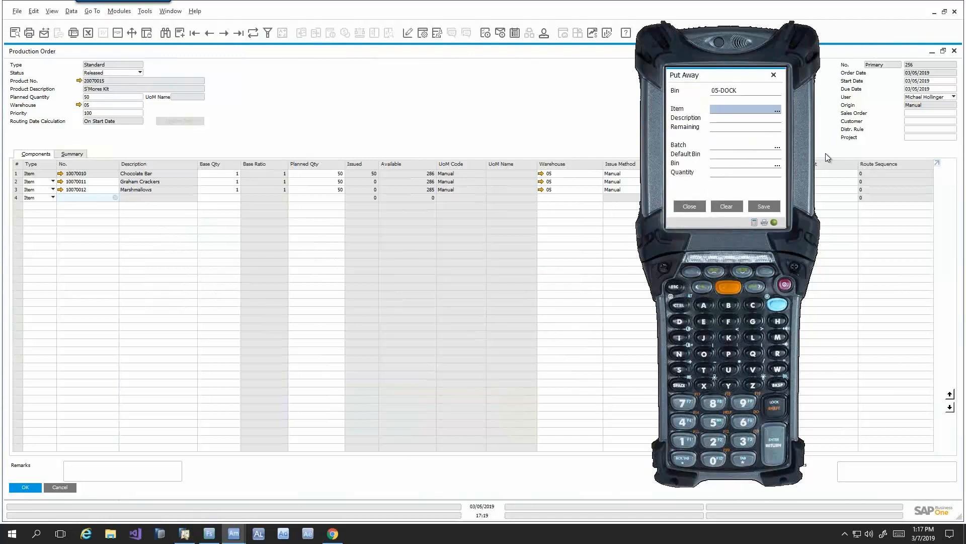
text(10070011)
key(Return)
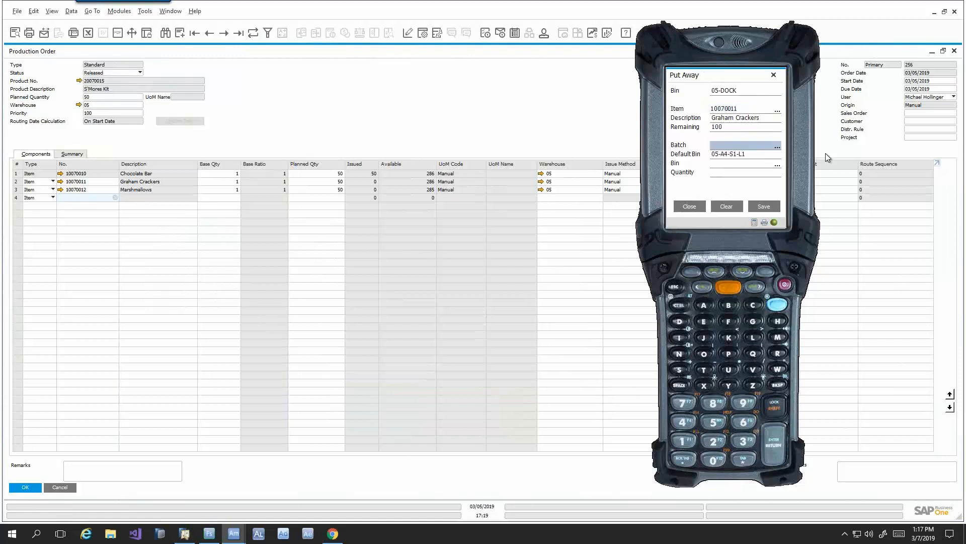
text(1369-00)
key(Return)
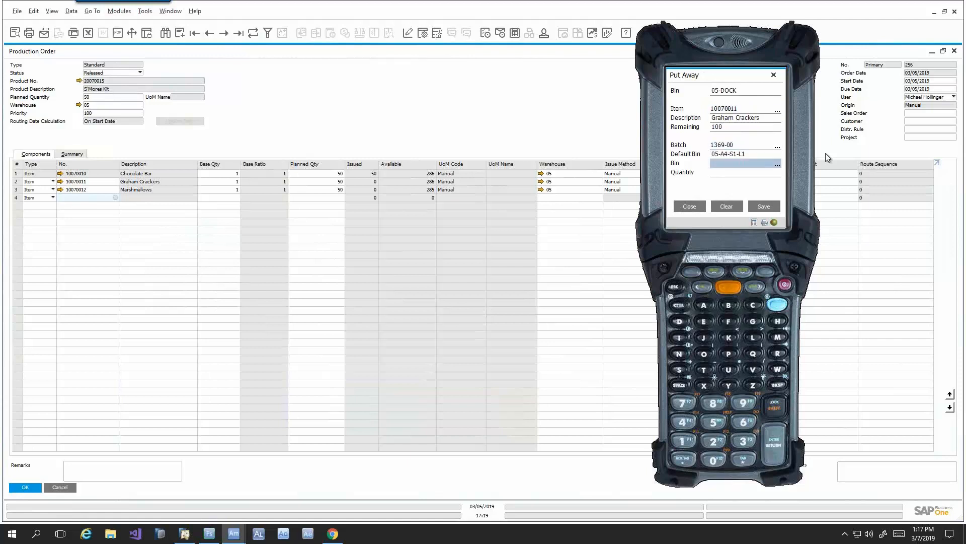
text(05-A4-S1-L1)
key(Return)
text(100)
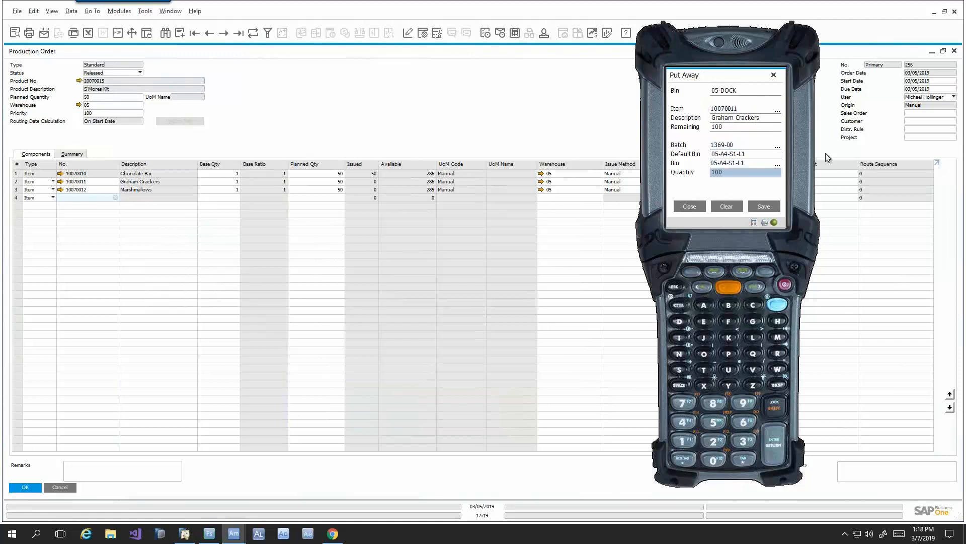
key(Return)
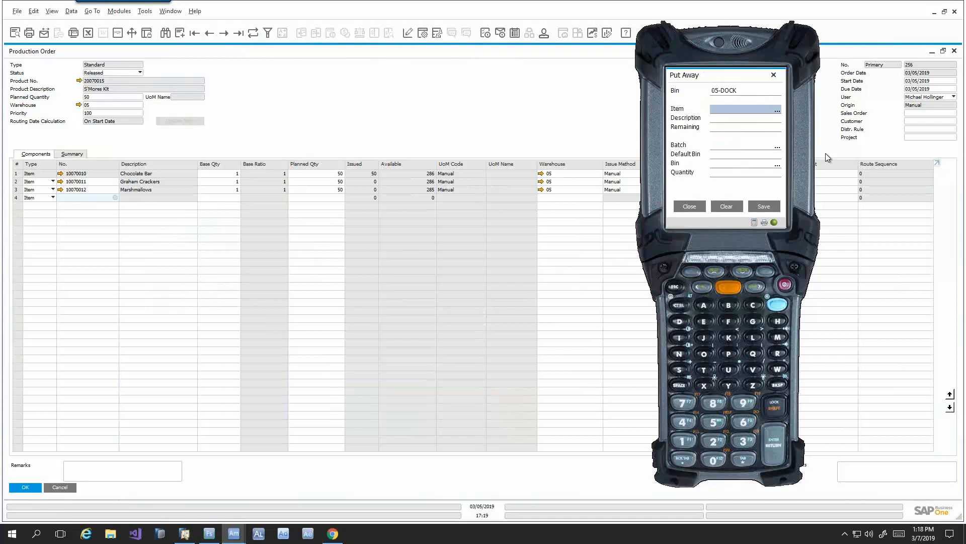
Put away 50 of item 10070012, batch 1370-00, into bin 05-A2-S4-L3 and exit Put Away.
text(10070012)
key(Return)
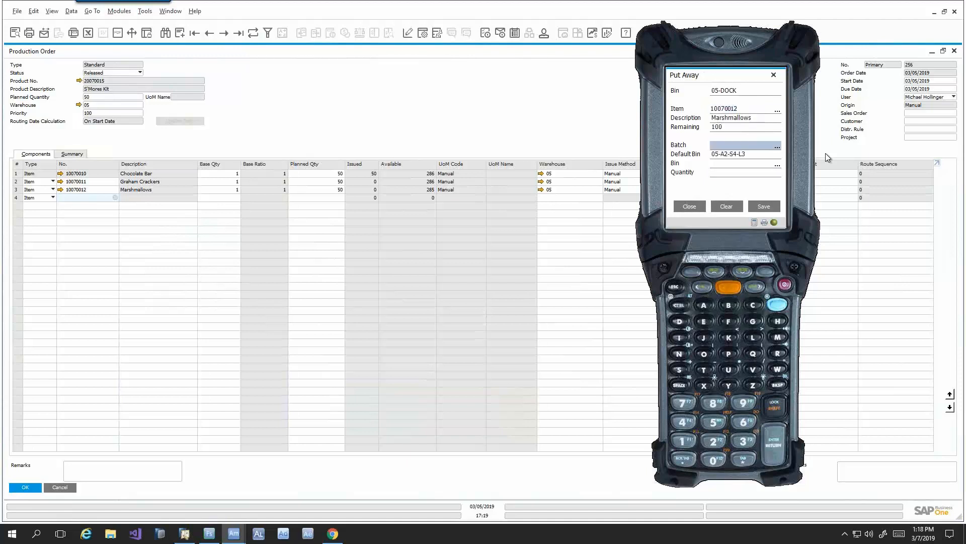
text(1370-00)
key(Return)
text(05-A2-S4-L3)
key(Return)
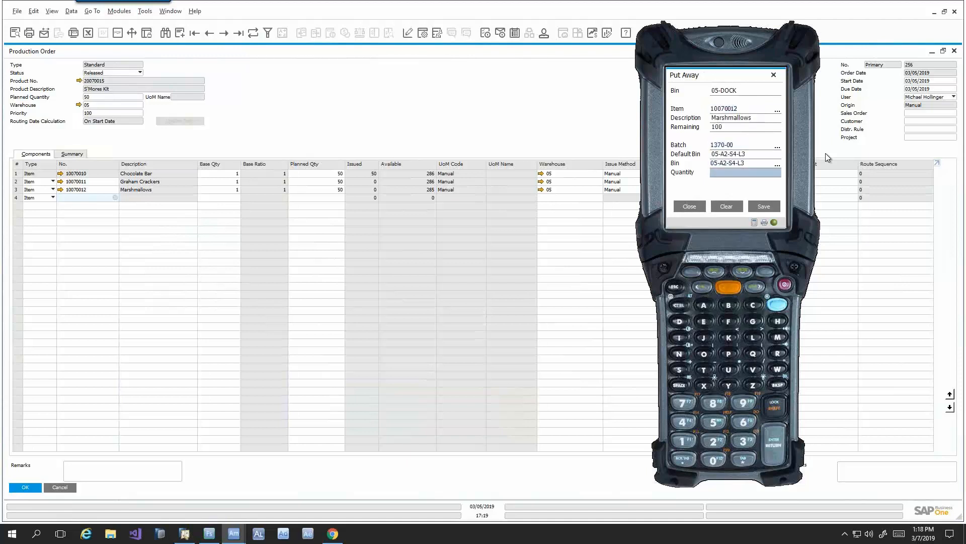
text(50)
key(Return)
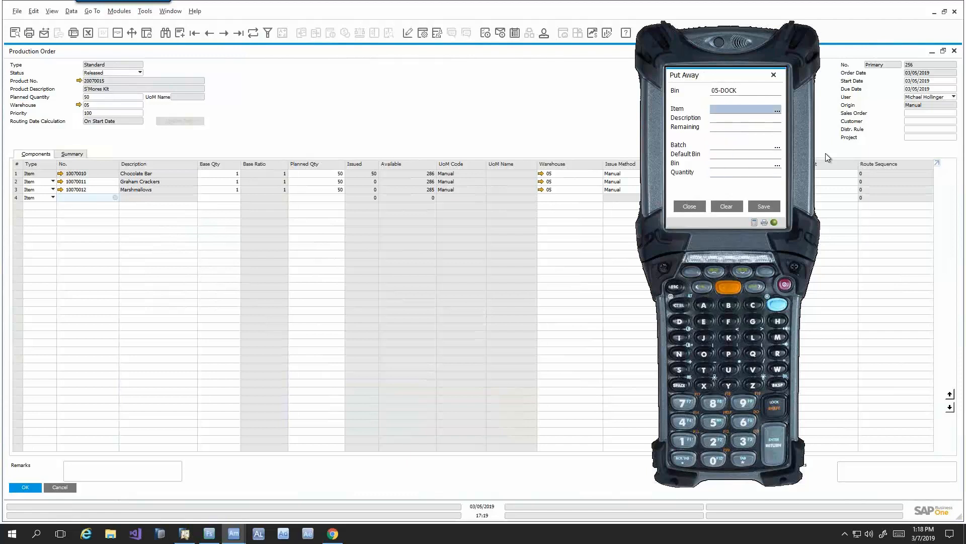
click(690, 207)
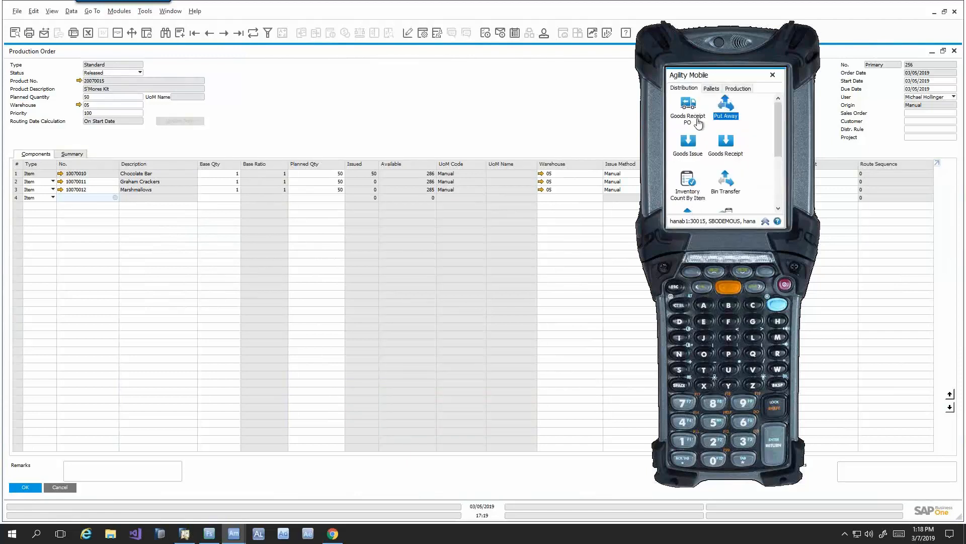
Issue 50 of item 10070011, batch 1369-00, from bin 05-A4-S1-L1 to the S'Mores Kit production order.
click(730, 92)
click(687, 104)
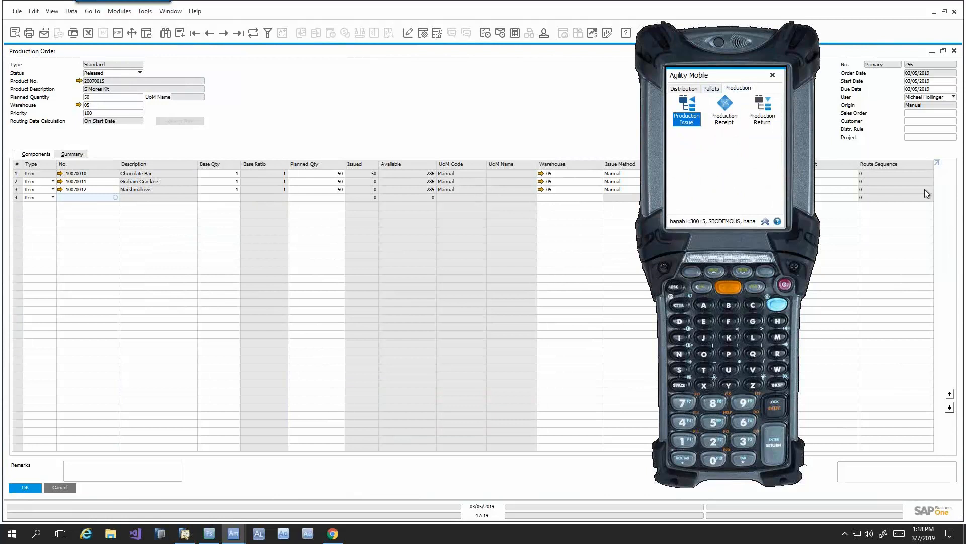
text(256)
key(Return)
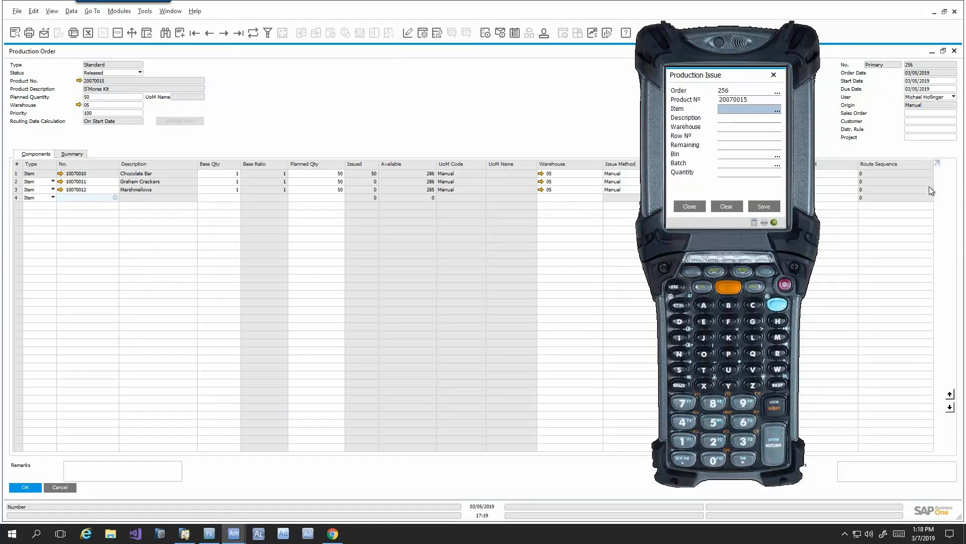
text(10070011)
key(Return)
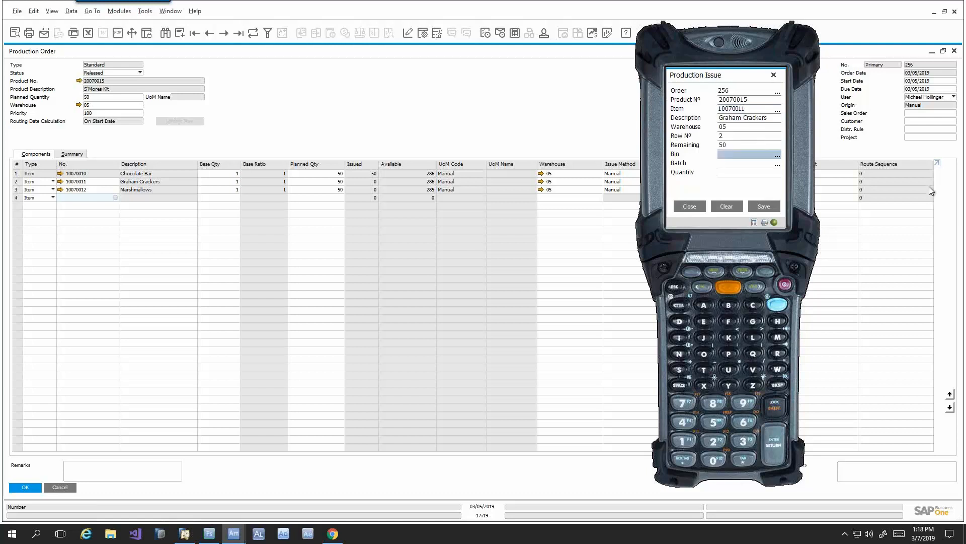
text(05-A4-S1-L1)
key(Return)
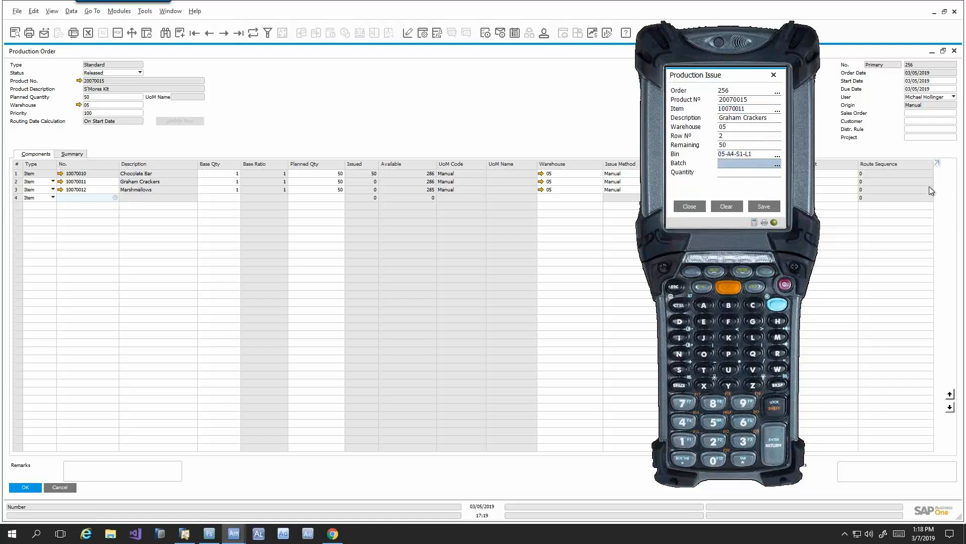
text(1369-00)
key(Return)
text(50)
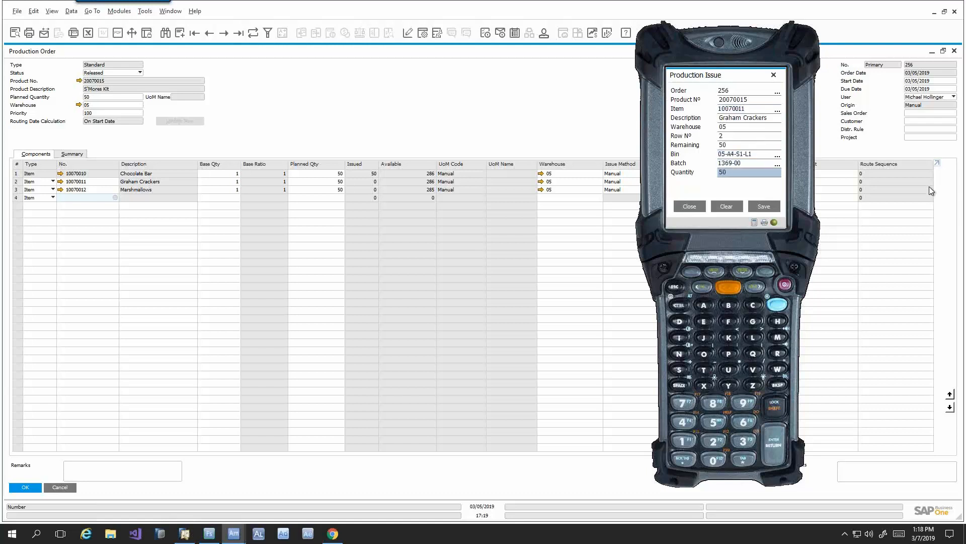
key(Return)
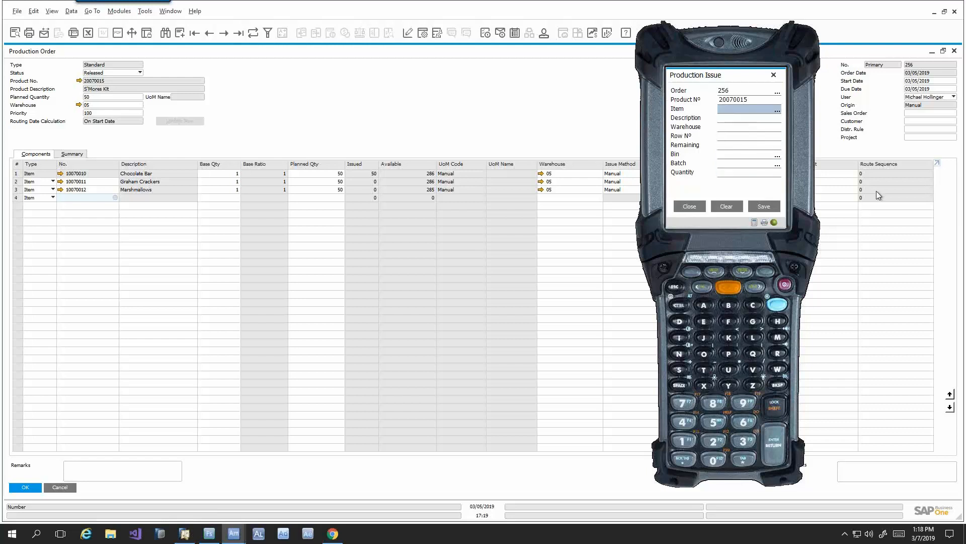
Issue 50 of item 10070012, batch 1370-00, from bin 05-A2-S4-L3 to the same production order.
text(10070012)
key(Return)
text(05-A2-S4-L3)
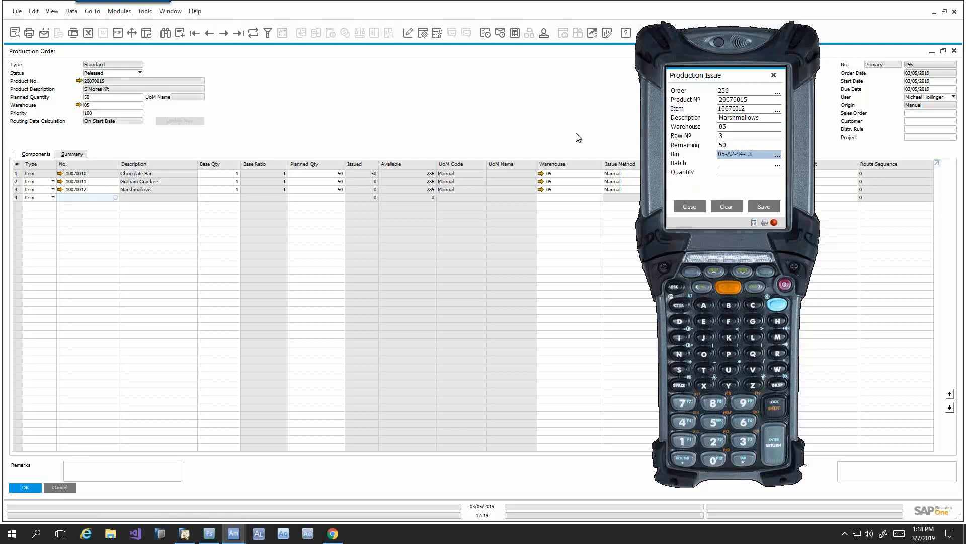
key(Return)
text(1370-00)
key(Return)
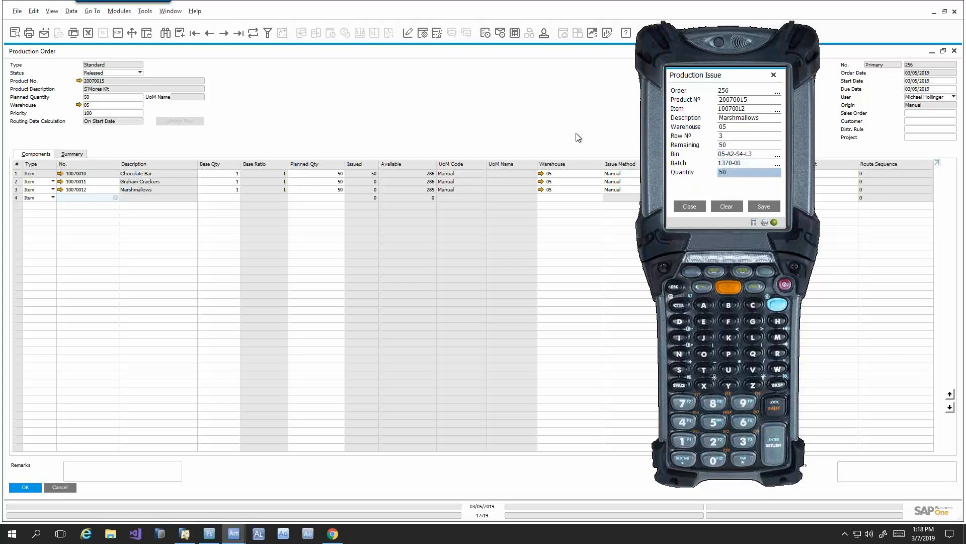
key(Return)
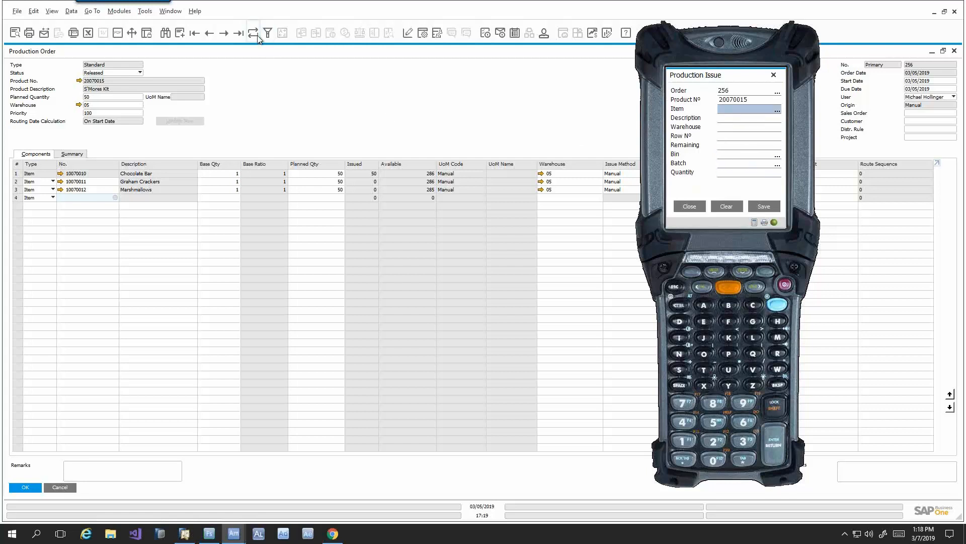
Refresh the production order in SAP Business One to check the issued quantities, then return to Agility Mobile and exit Production Issue.
click(257, 36)
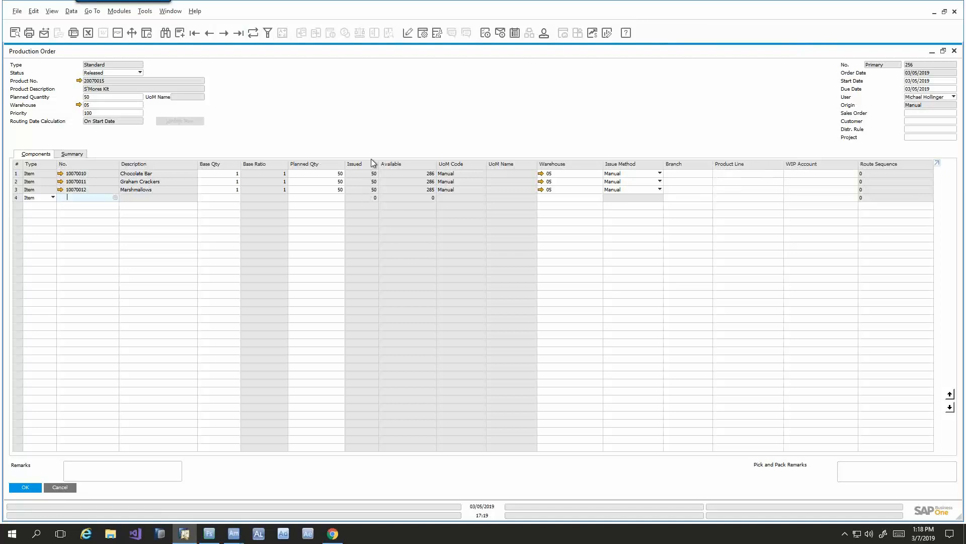
key(alt+Tab)
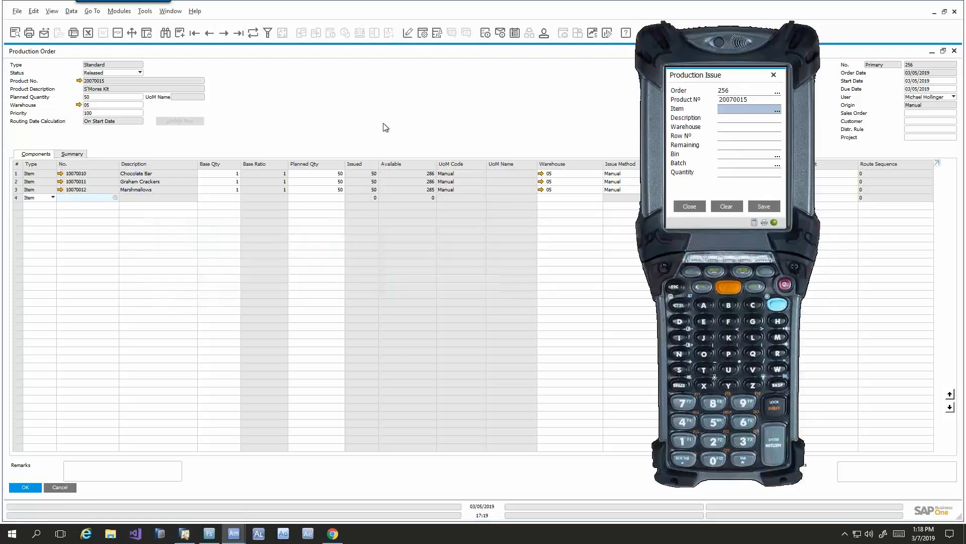
click(693, 206)
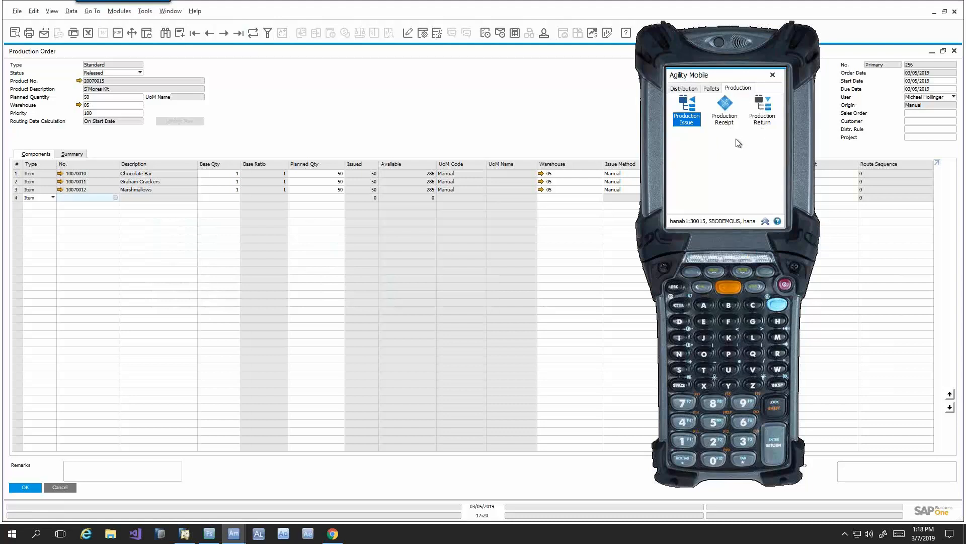
Start a Production Receipt for the S'Mores Kit production order and enter bin 05-A2-S4-L3.
click(728, 114)
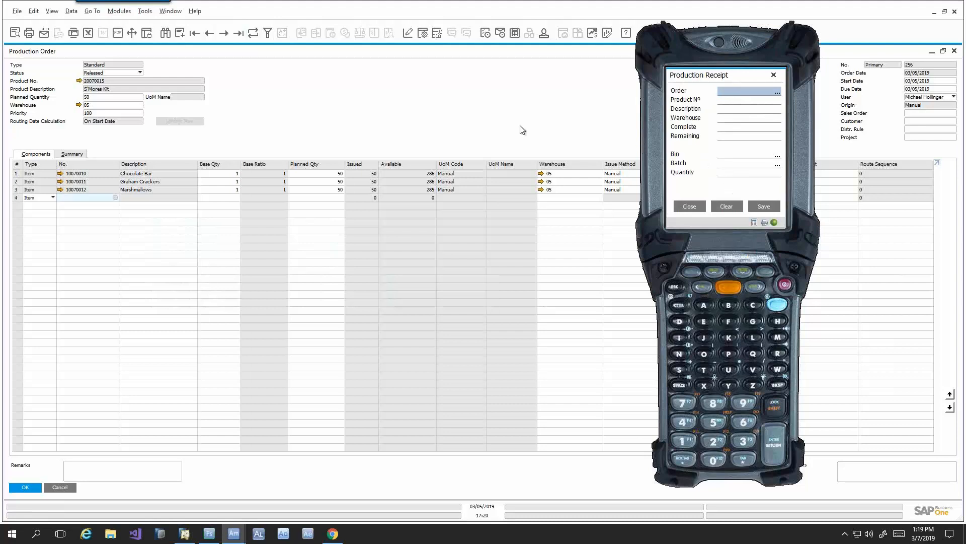
text(256)
key(Return)
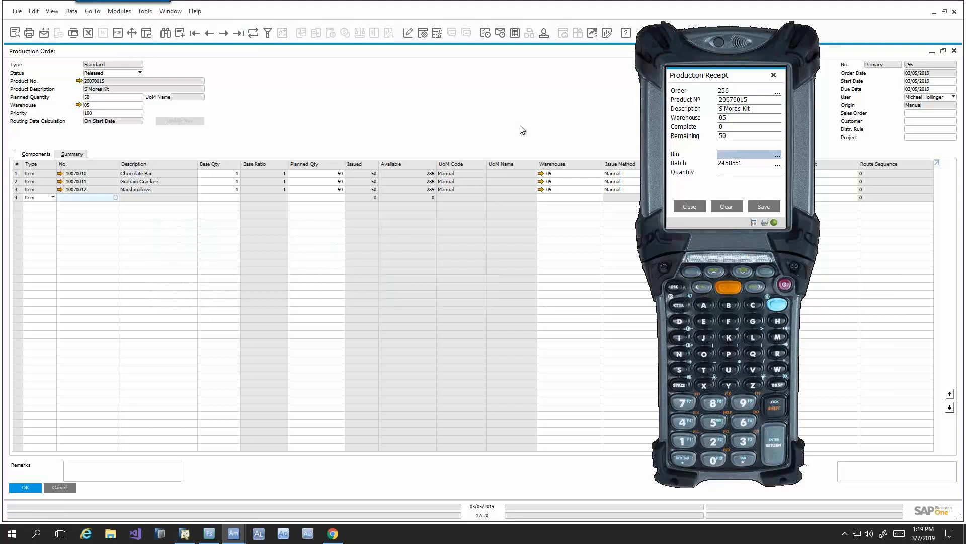
text(05-A2-S4-L3)
key(Return)
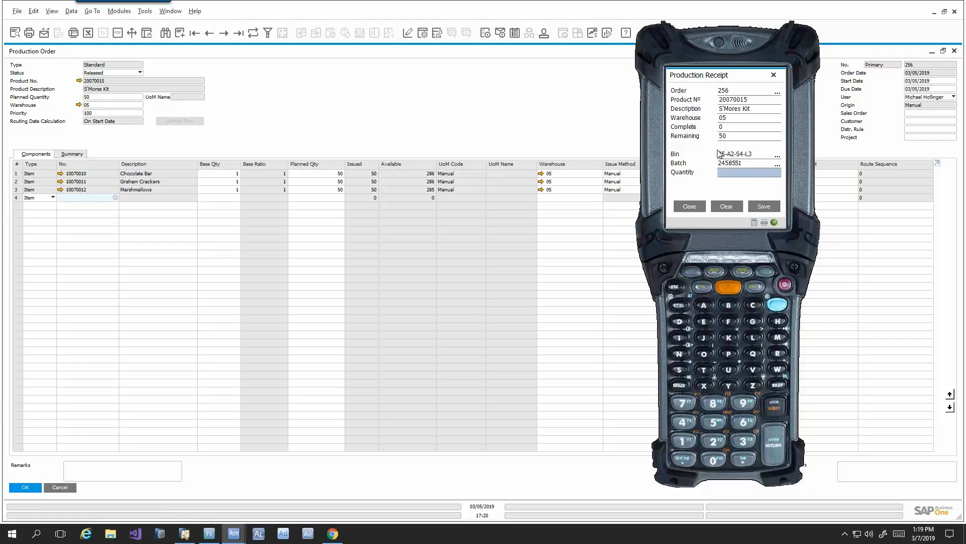
Switch to SAP Business One, close the production order and open the WiSys WMS Serial/Lot Builder.
click(184, 532)
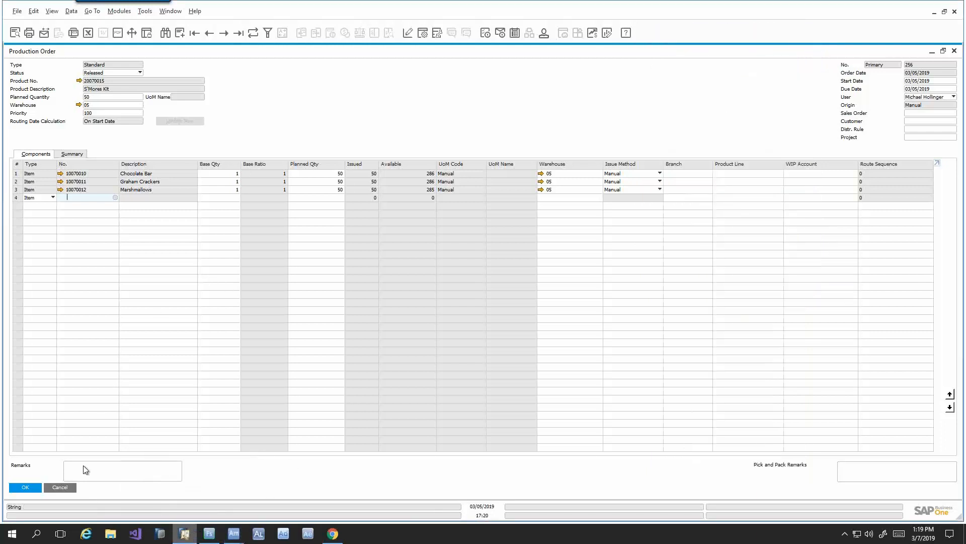
click(61, 487)
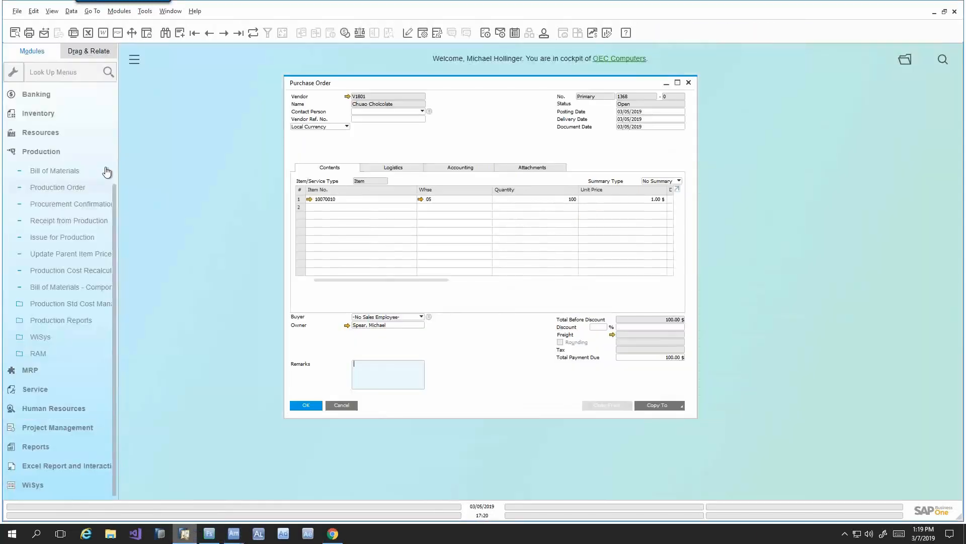
click(62, 150)
click(40, 420)
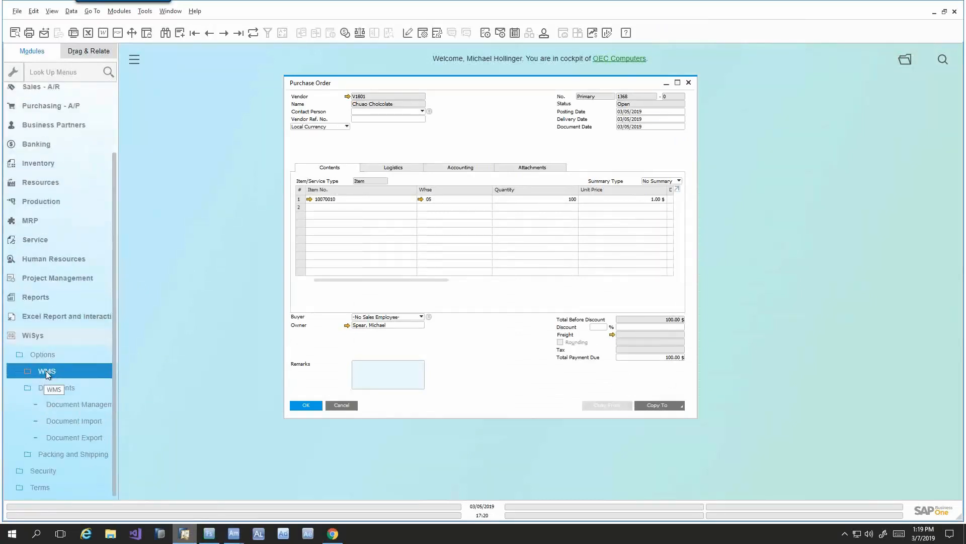
click(46, 372)
click(70, 437)
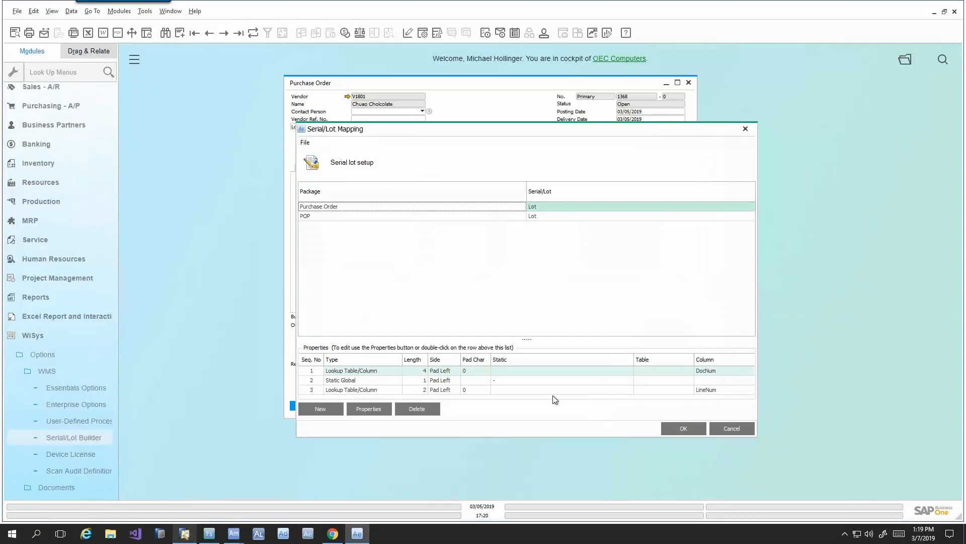
Review the lot segments mapped for the Purchase Order and POP packages, and check the form for adding a mapping without saving.
click(502, 381)
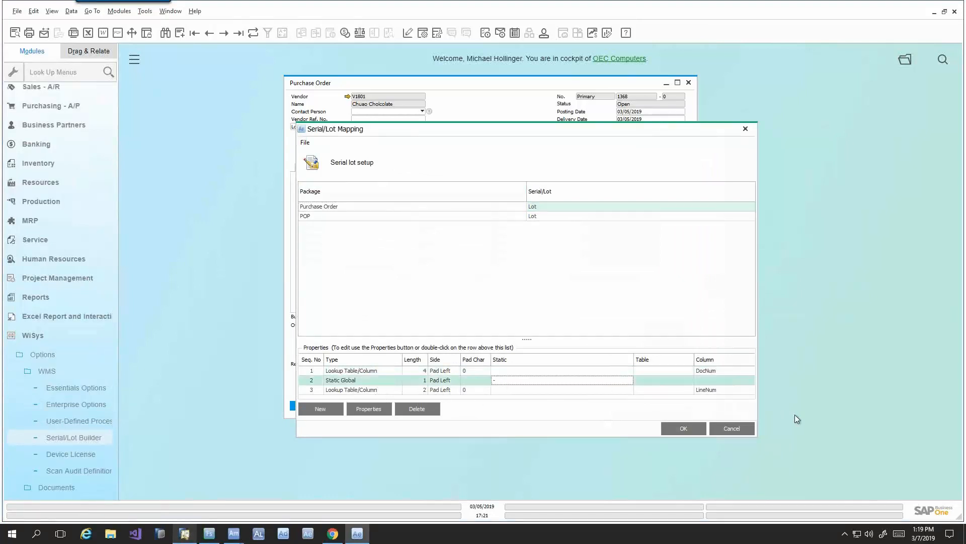
click(472, 390)
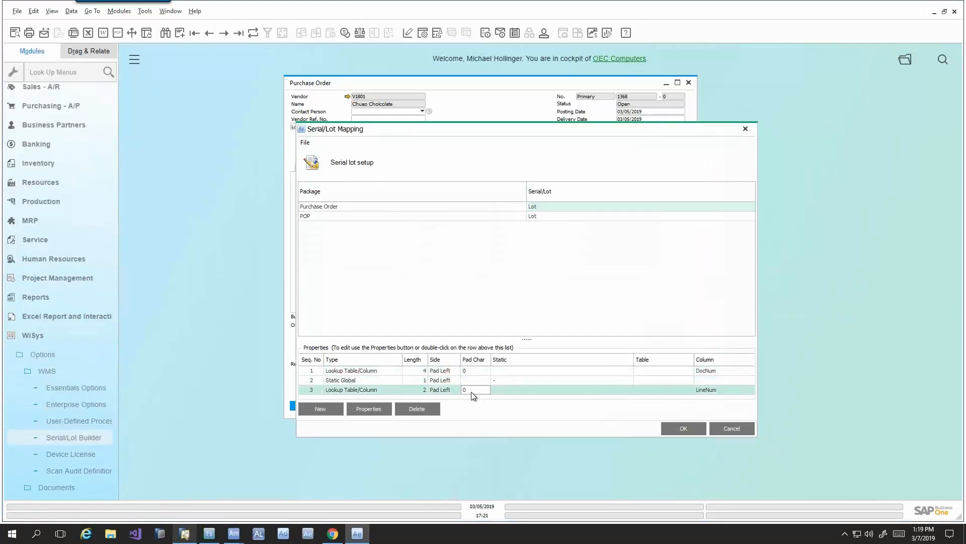
click(337, 216)
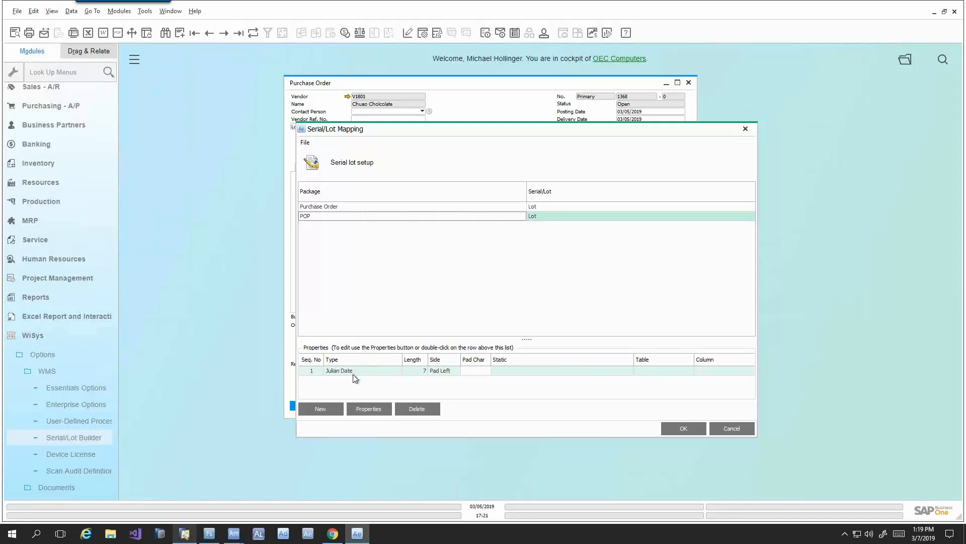
click(336, 409)
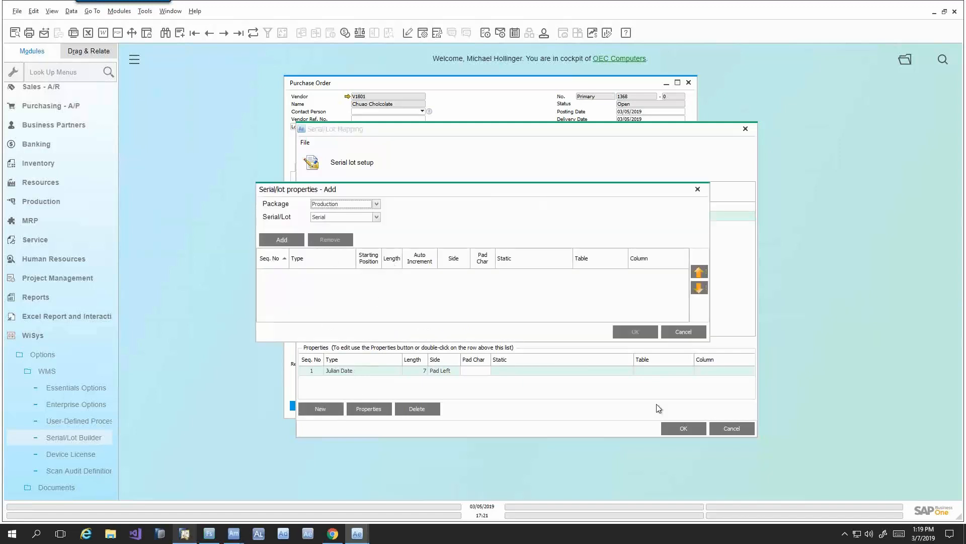
click(690, 331)
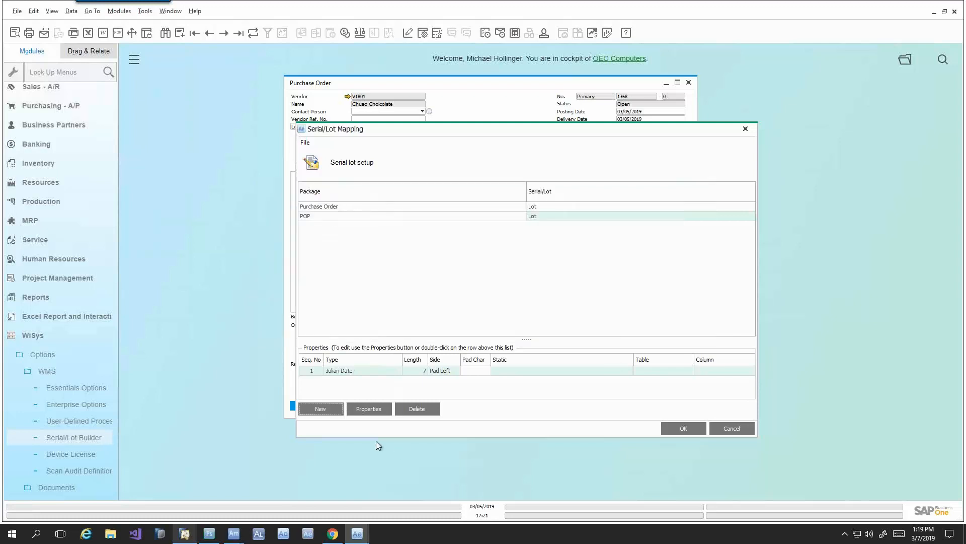
Add a second segment to the POP lot properties, browse its available types, and close the Serial/Lot Builder without saving.
click(369, 409)
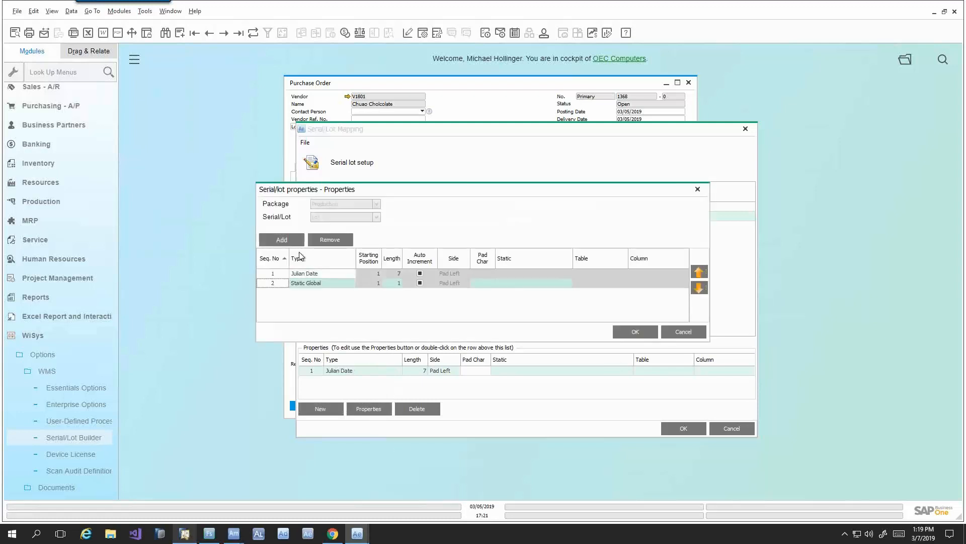
click(349, 282)
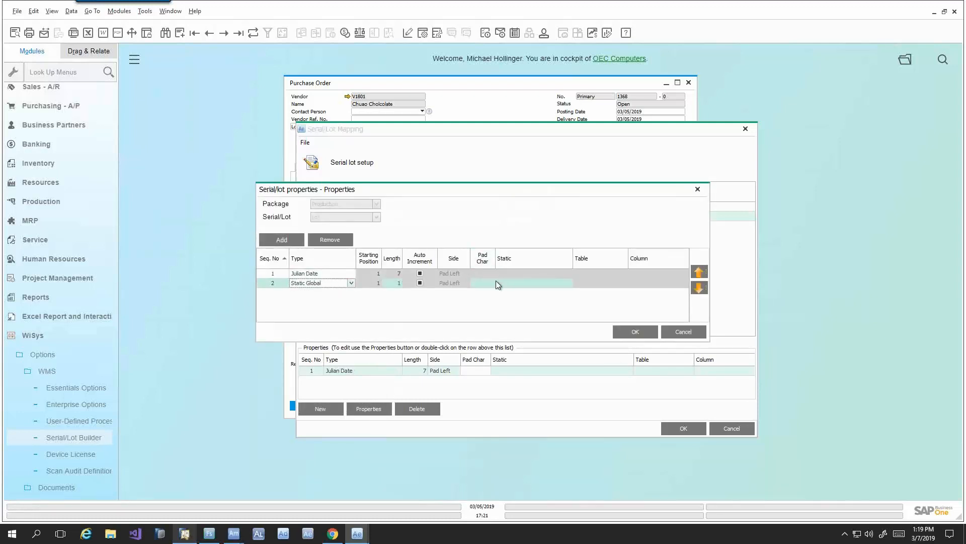
click(351, 283)
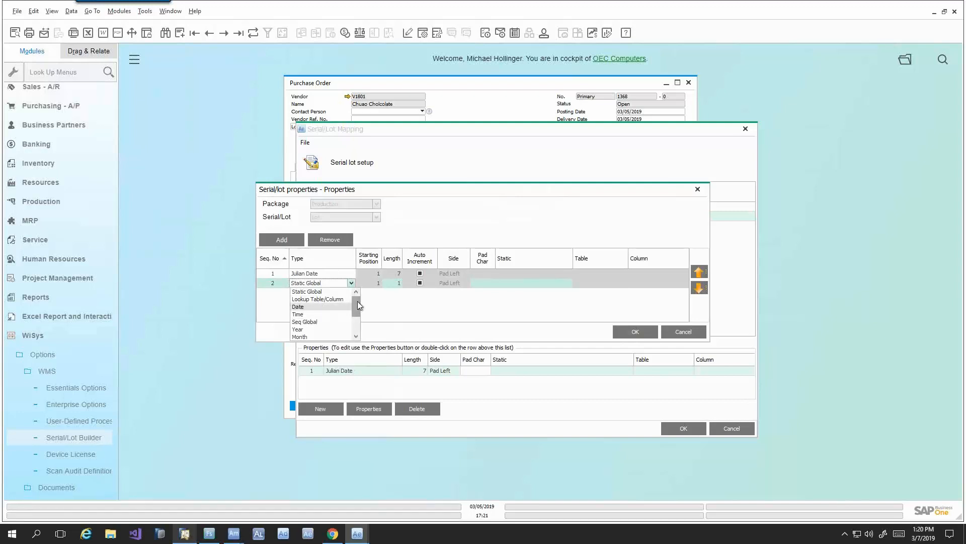
drag(358, 303, 357, 322)
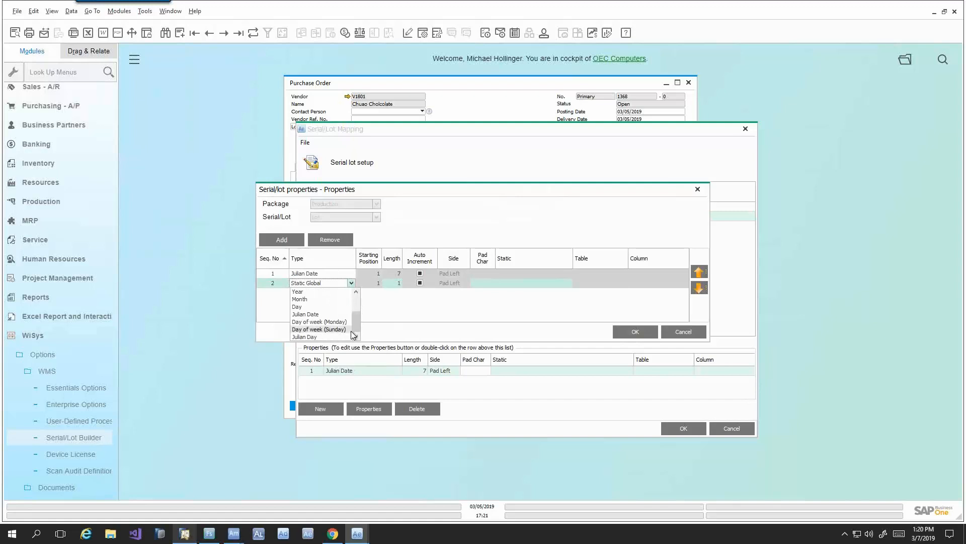
drag(357, 313, 353, 289)
click(351, 285)
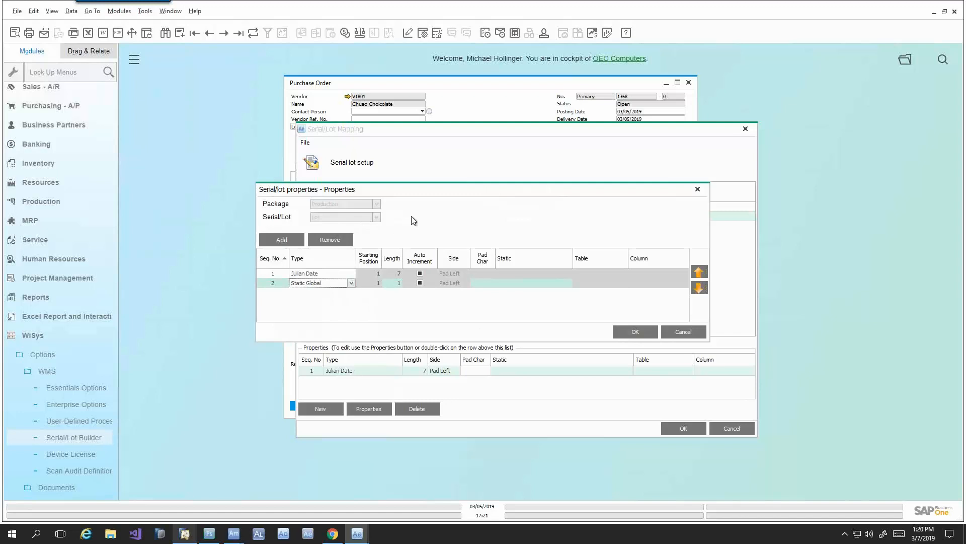
click(681, 331)
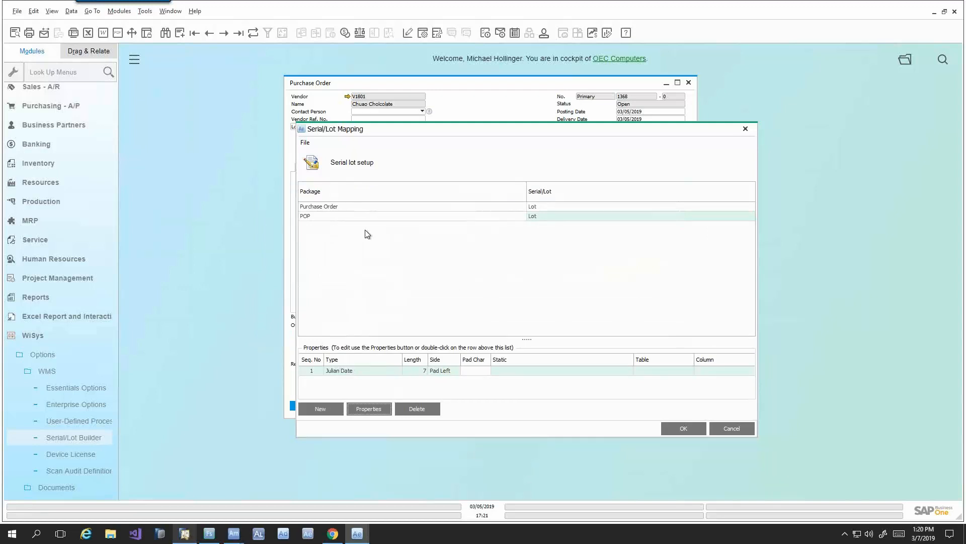
click(732, 429)
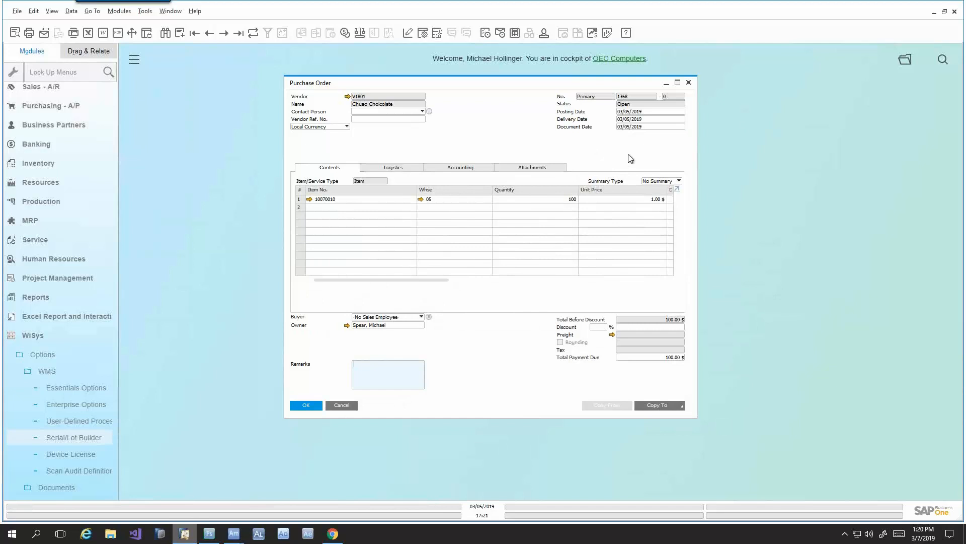
Return to Agility Mobile, receive 50 of the S'Mores Kit into stock, and close the item label preview.
click(934, 14)
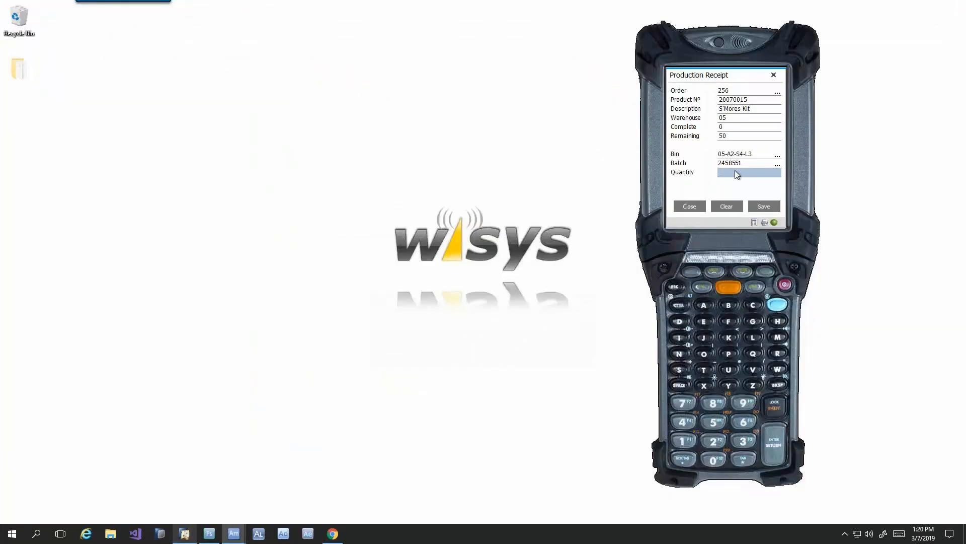
key(Return)
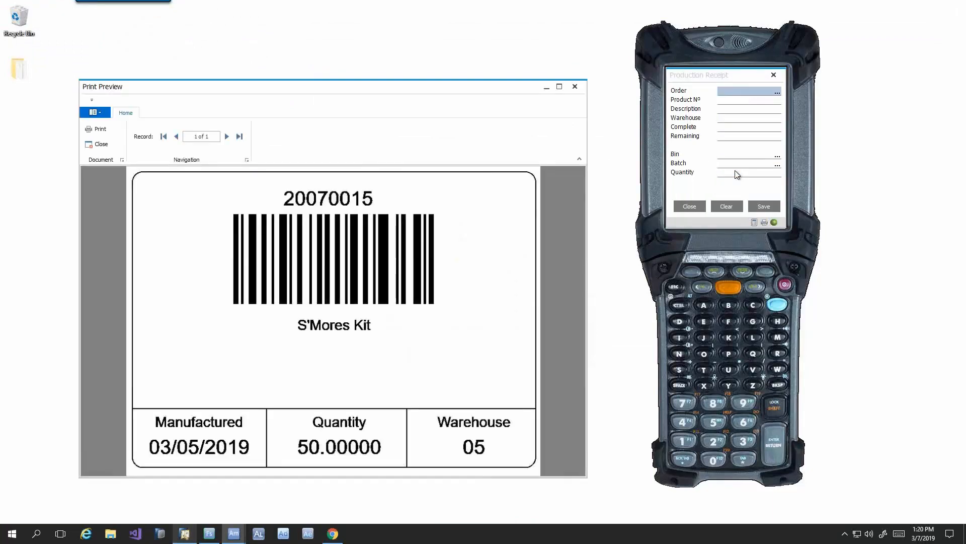
drag(429, 92, 436, 57)
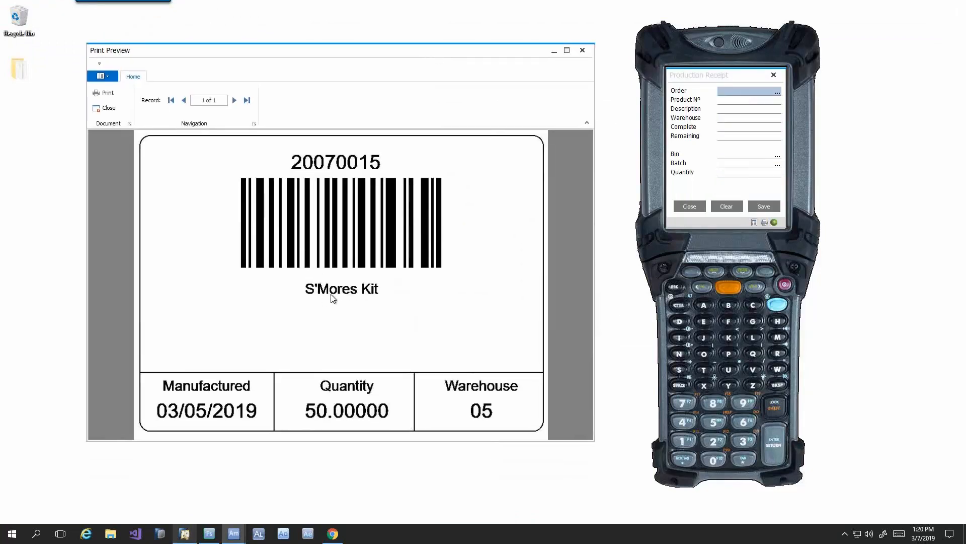
click(582, 50)
Close the open purchase order in SAP Business One, then return to Agility Mobile and exit Production Receipt.
key(alt+Tab)
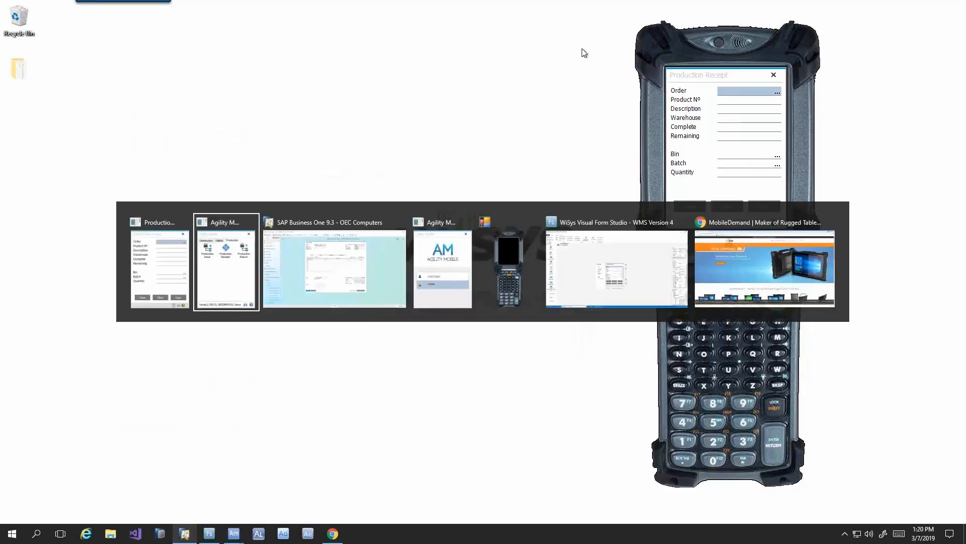
key(alt+Tab)
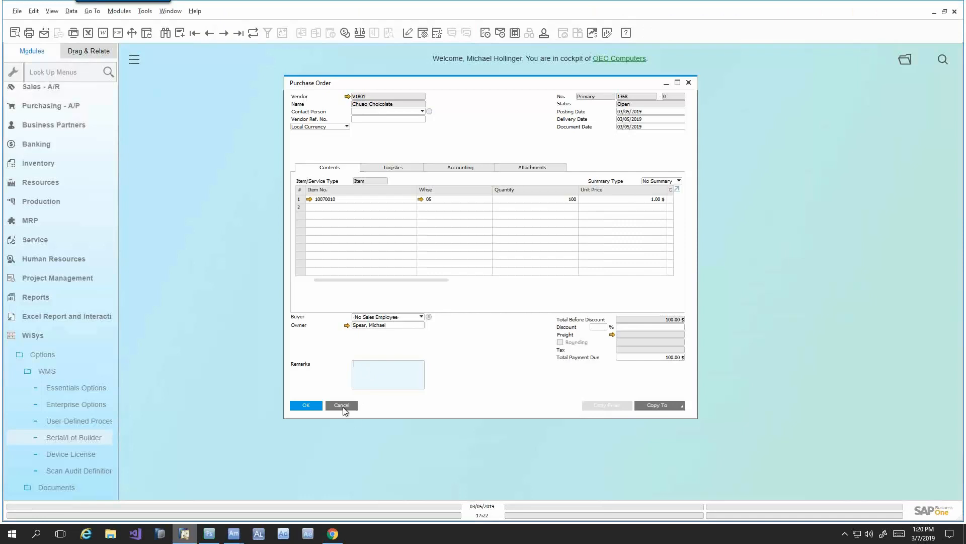
click(342, 405)
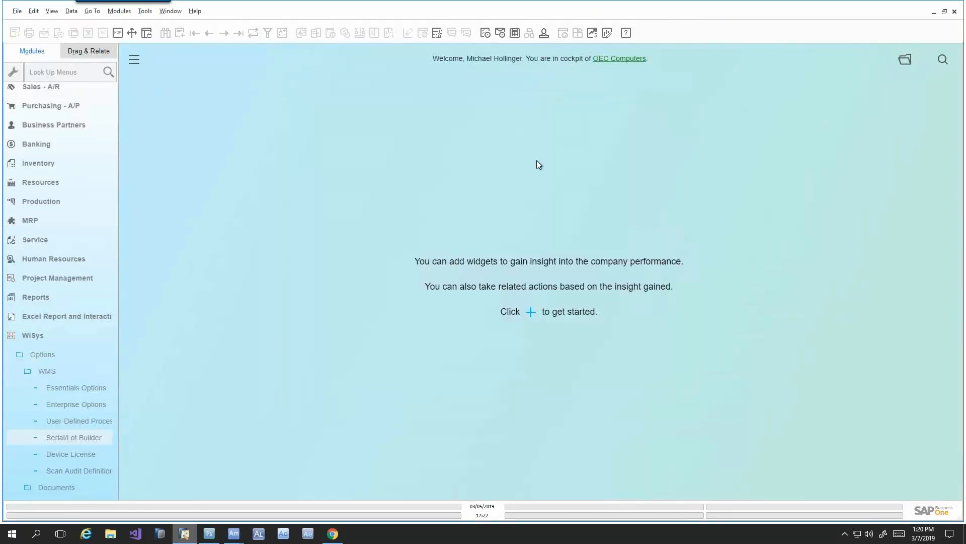
key(alt+Tab)
click(690, 209)
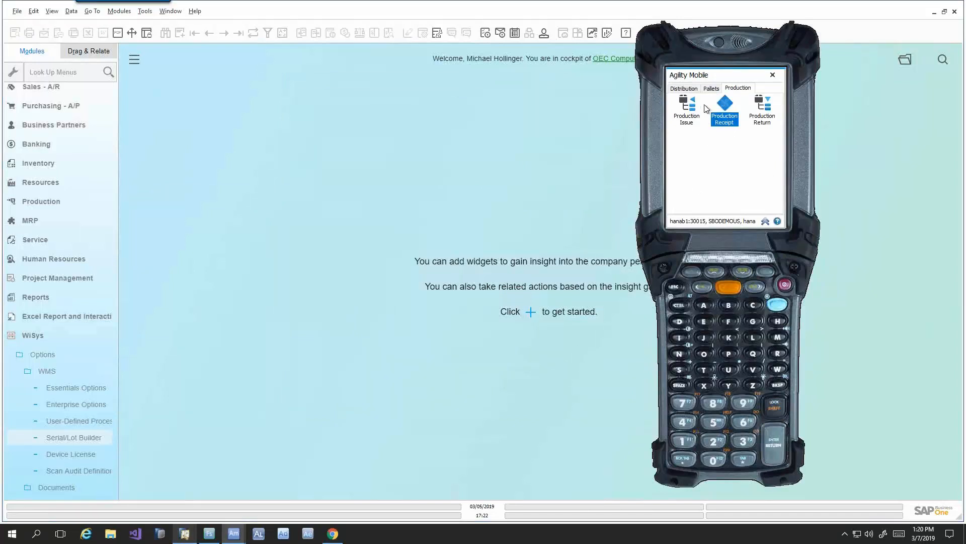
Look through the Pallets and Distribution functions in Agility Mobile, down to the sales order picking options.
click(711, 89)
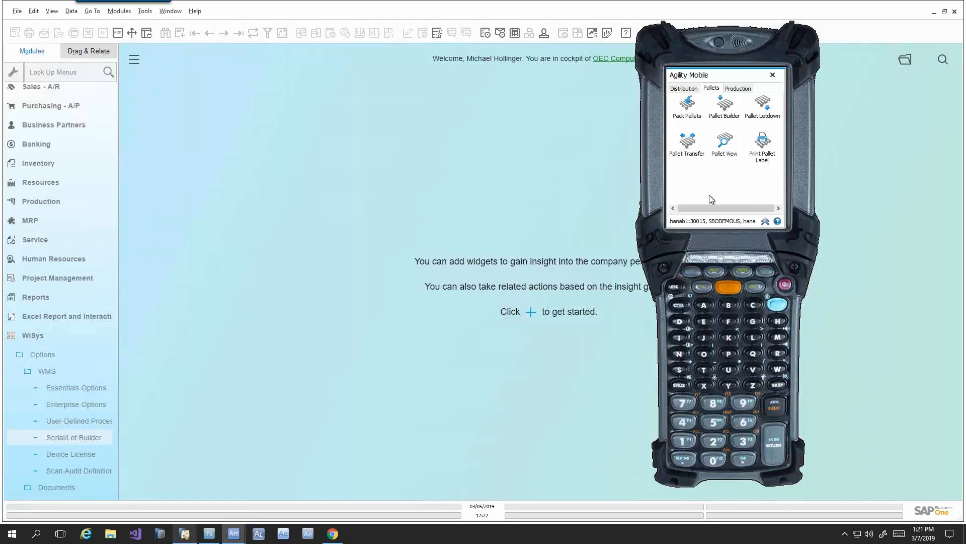
click(687, 89)
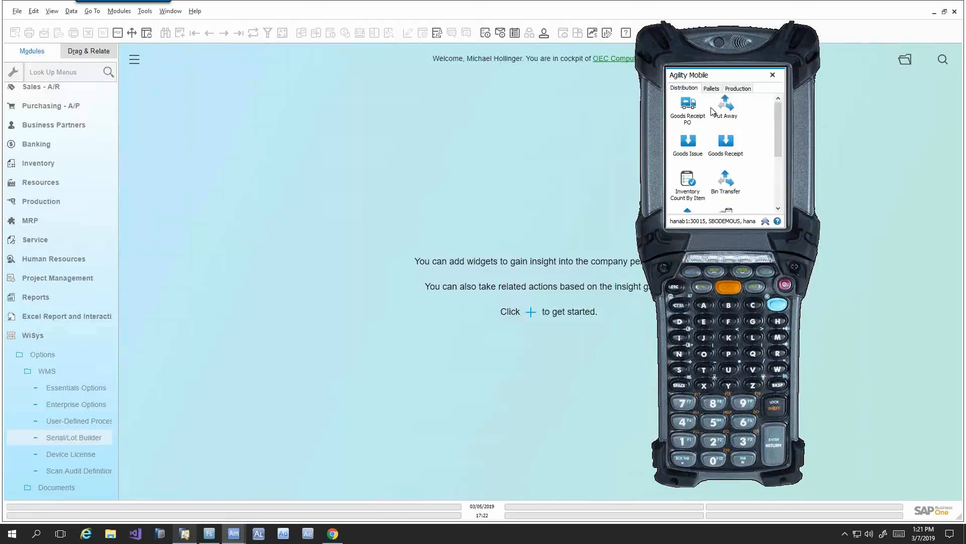
drag(778, 116, 779, 164)
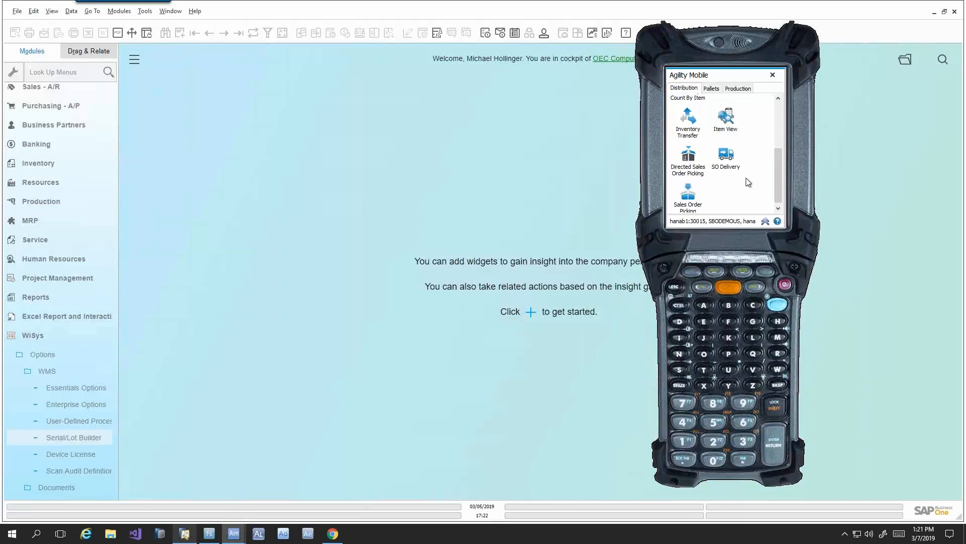
mouse_move(777, 174)
mouse_down()
mouse_move(781, 165)
mouse_move(778, 181)
mouse_up()
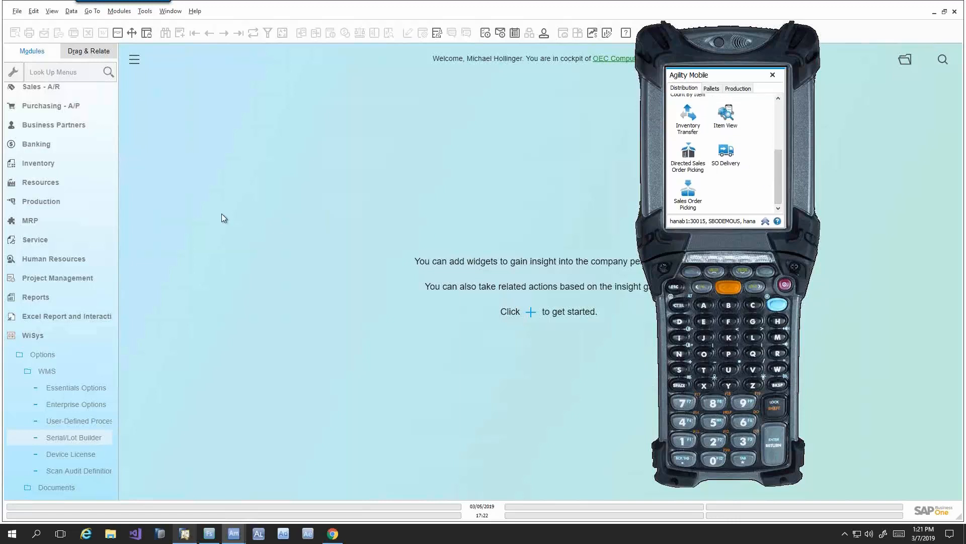
Bring up the Web Customer sales order for 10 of item 20070015 in SAP Business One, and return to Agility Mobile.
click(16, 338)
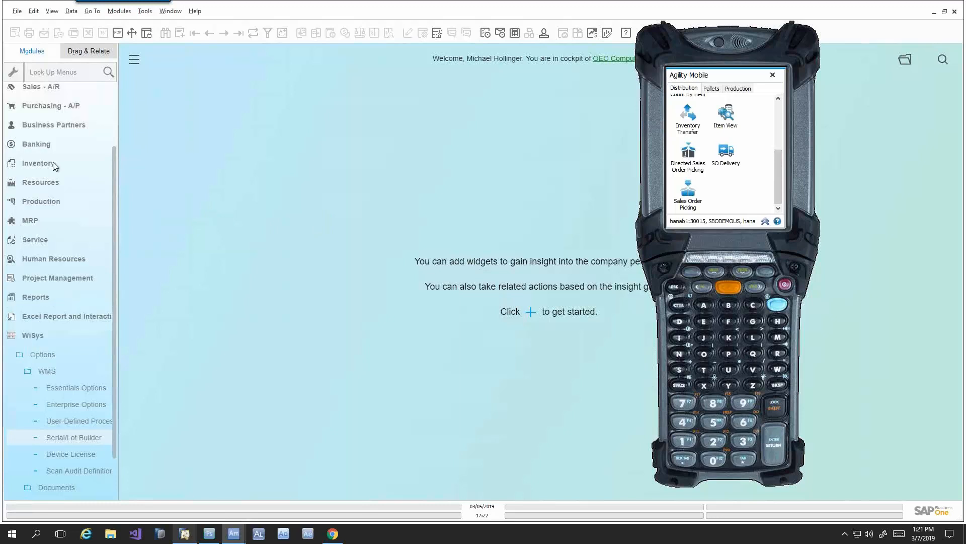
click(47, 87)
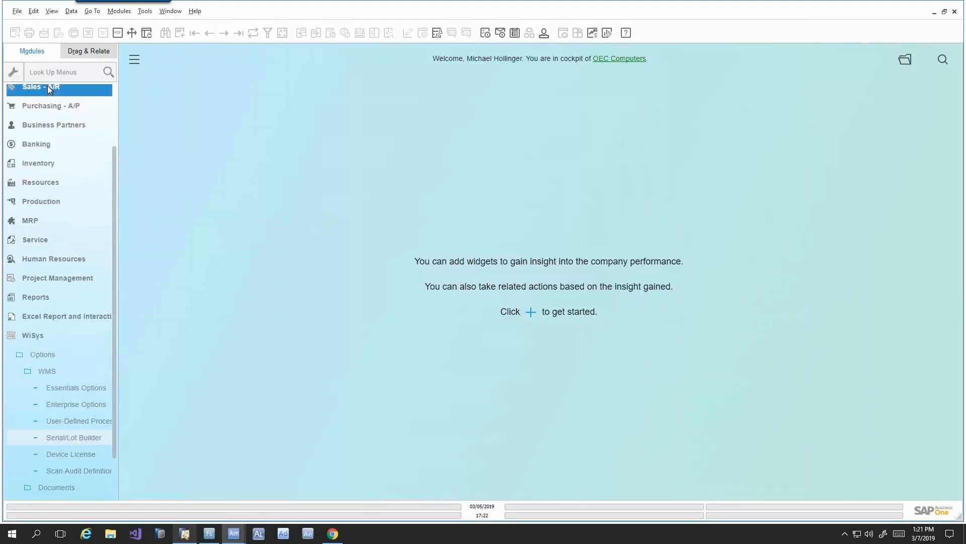
click(55, 145)
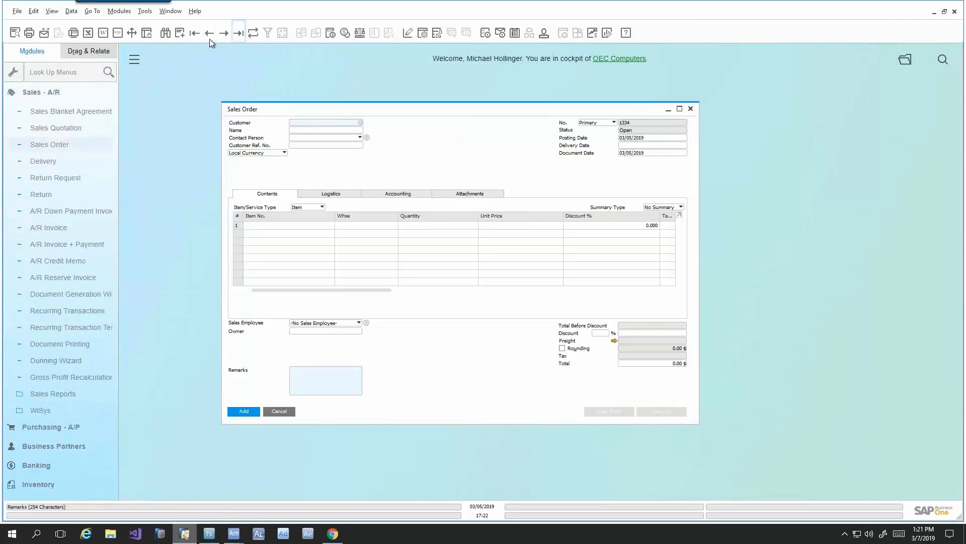
click(210, 34)
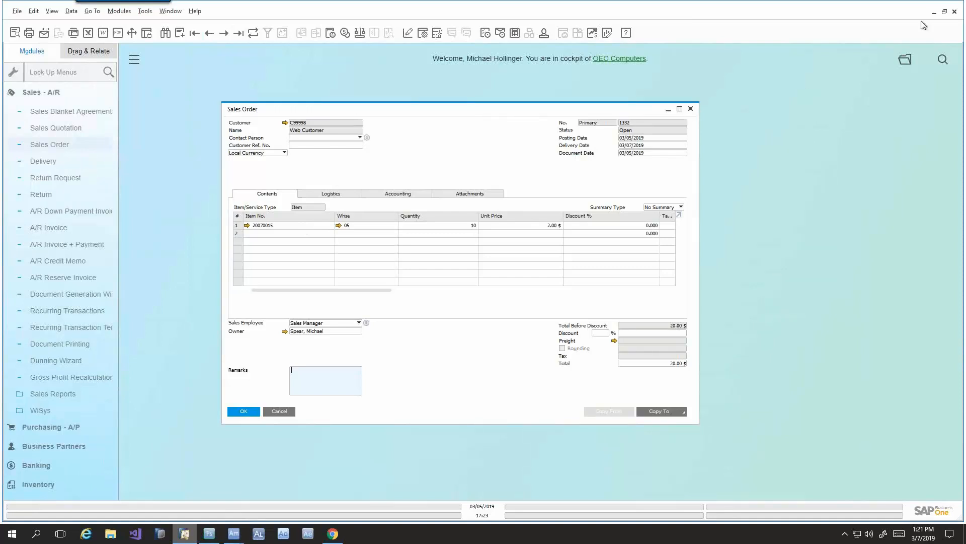
click(934, 11)
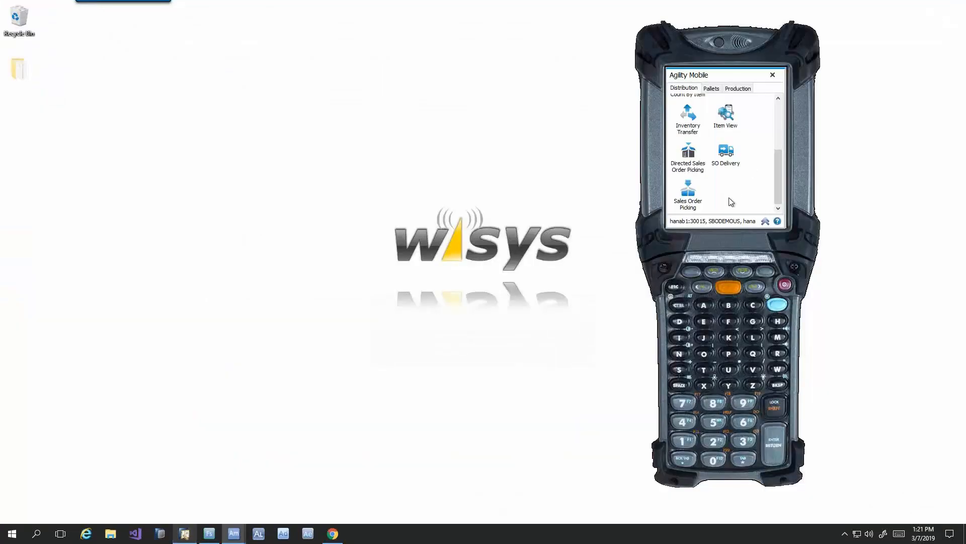
Start SO Delivery and enter the Web Customer's sales order number and item 20070015.
click(732, 150)
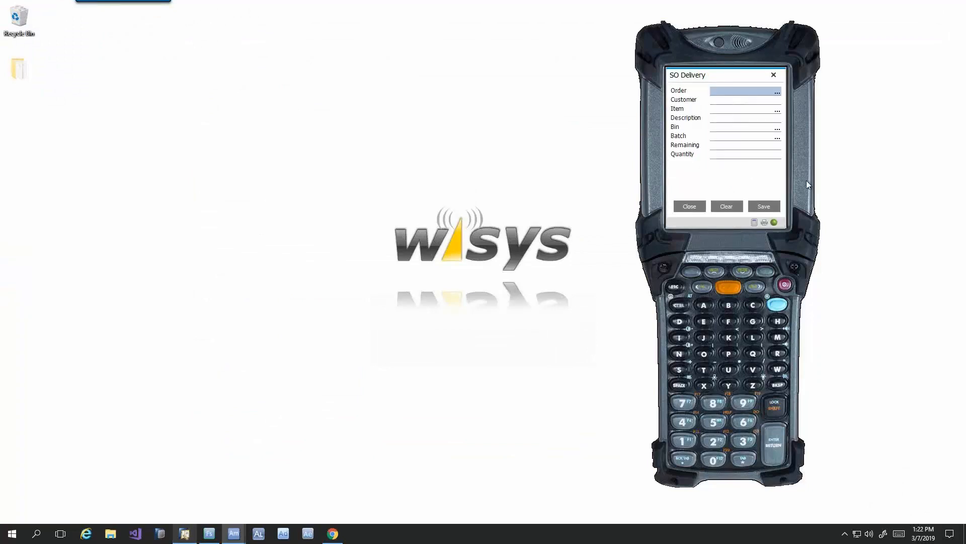
text(1332)
key(Return)
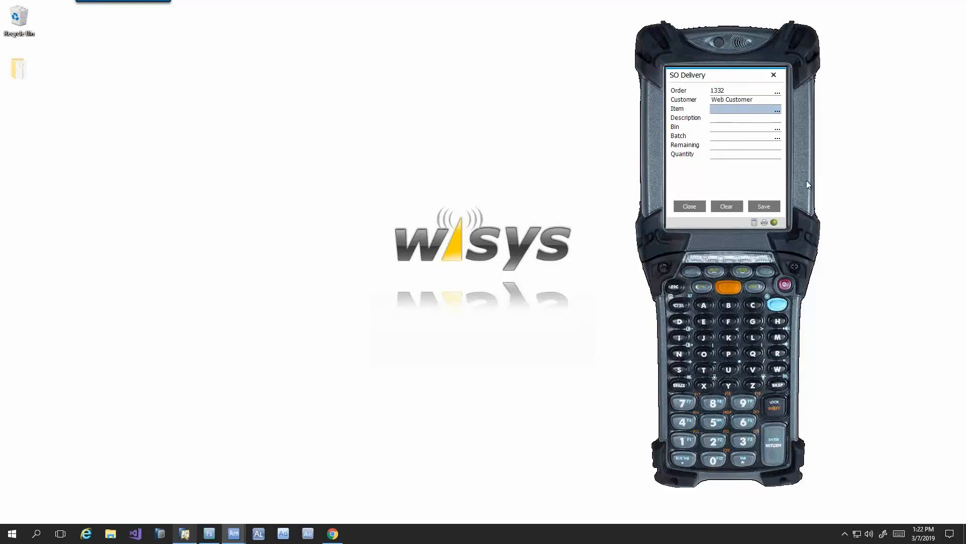
text(20070015)
key(Return)
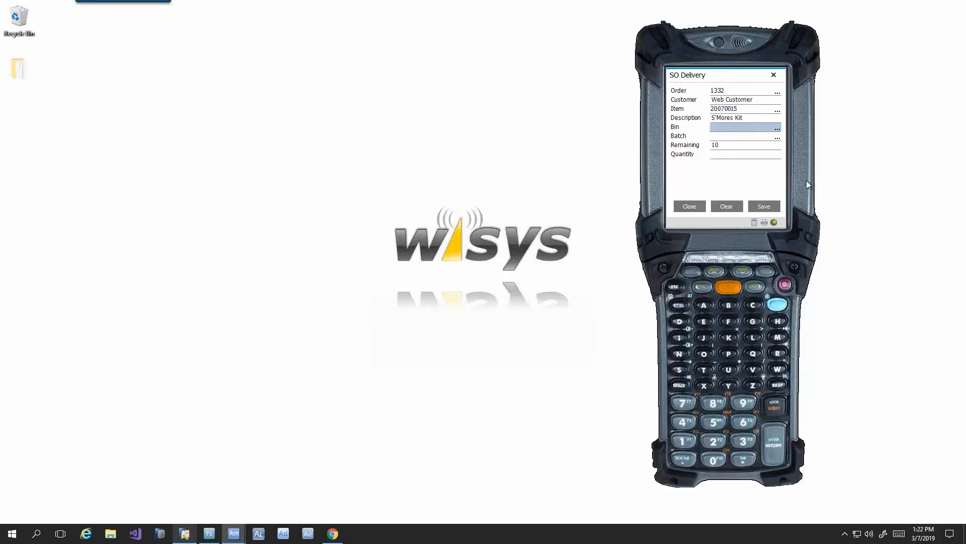
Deliver 10 of the S'Mores Kit from bin 05-A2-S4-L3 and batch 2458551.
text(05-A2-S4-L3)
key(Return)
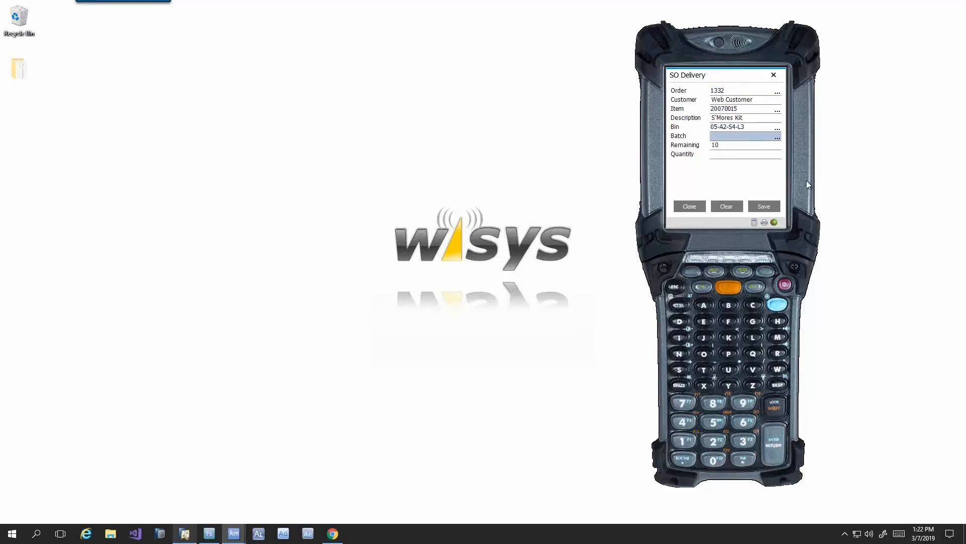
text(2458551)
key(Return)
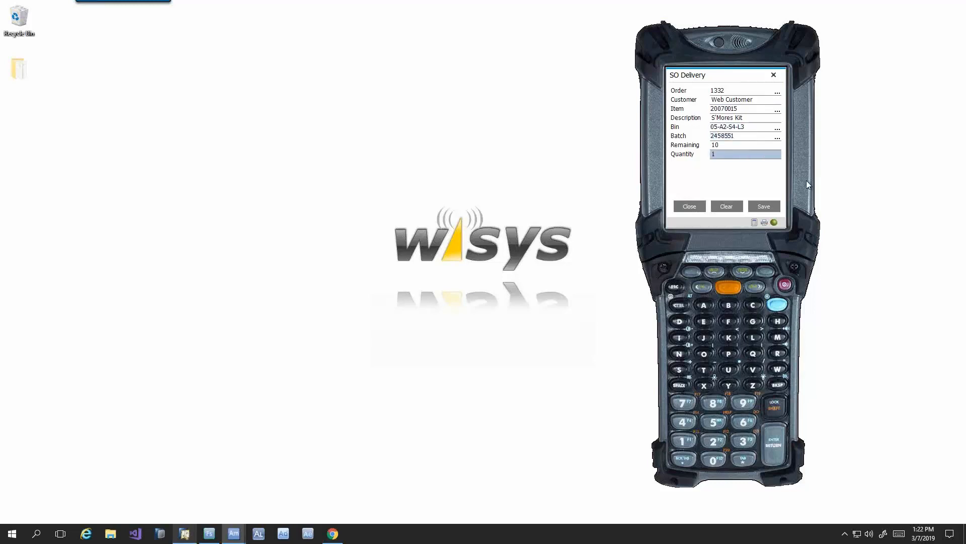
key(Return)
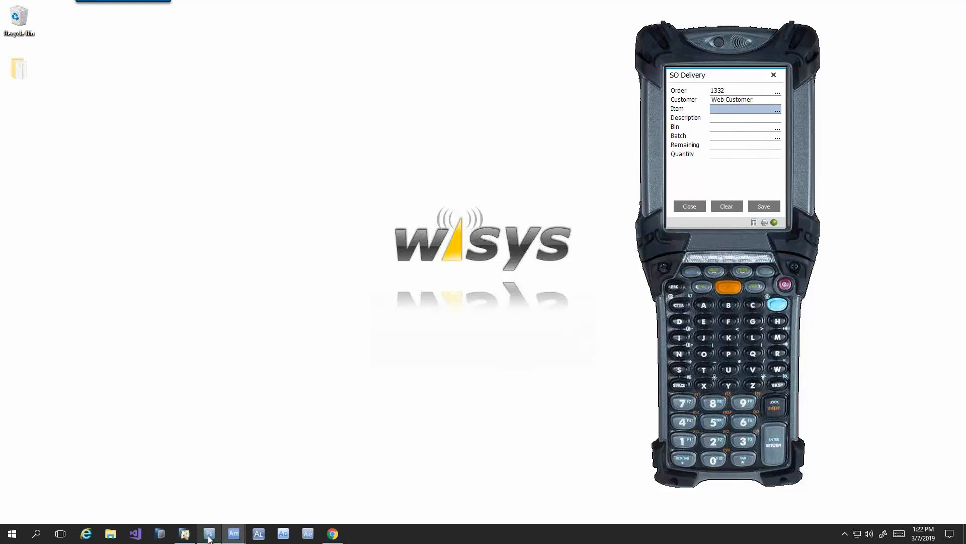
Switch to SAP Business One, view the delivery created from the Web Customer sales order, and close both documents.
click(185, 534)
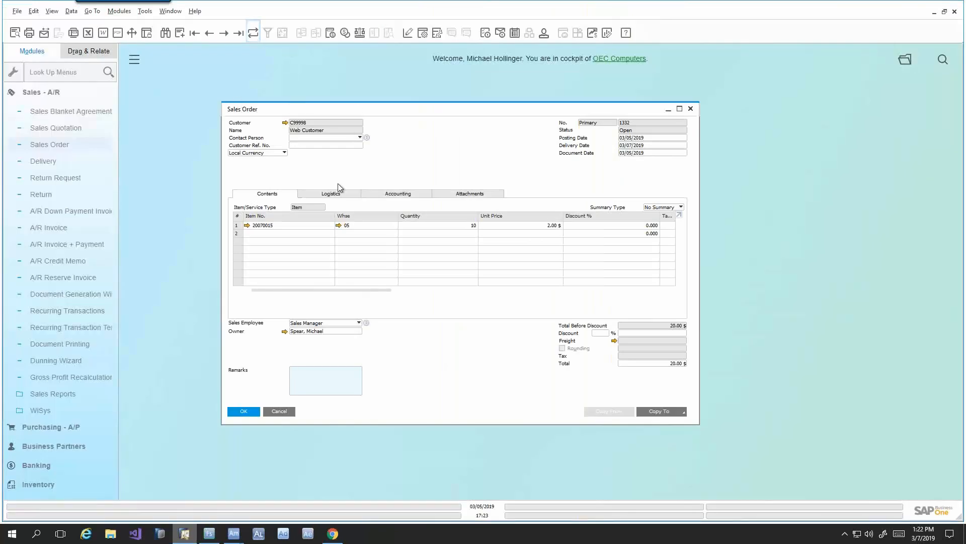
right_click(400, 159)
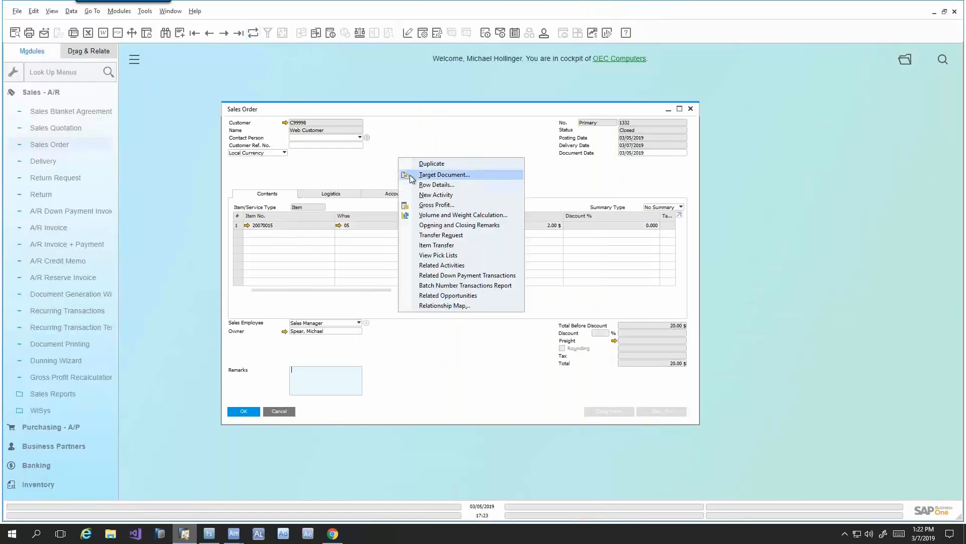
click(412, 175)
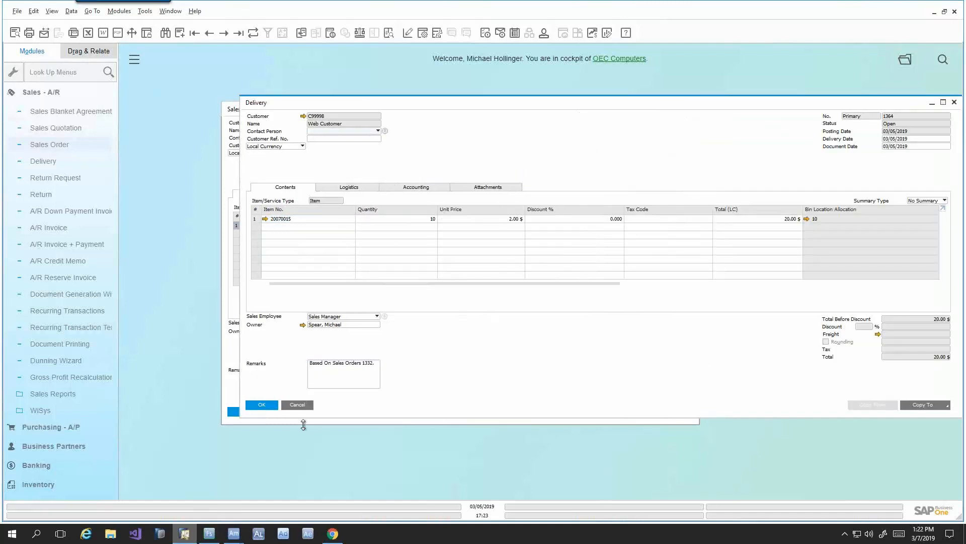
click(302, 404)
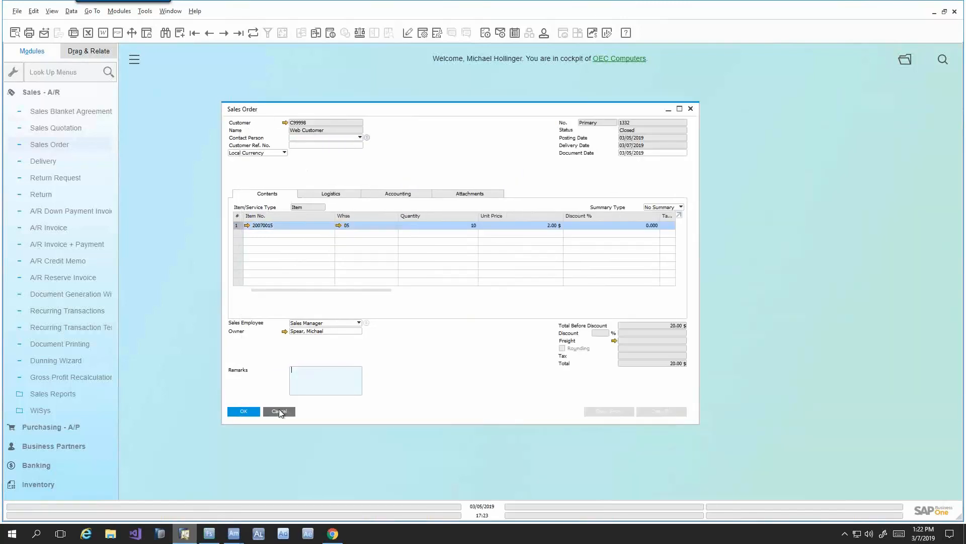
click(280, 411)
Bring up the most recent sales order, for Maxi-Teq, and examine its pick list before closing the list.
click(81, 146)
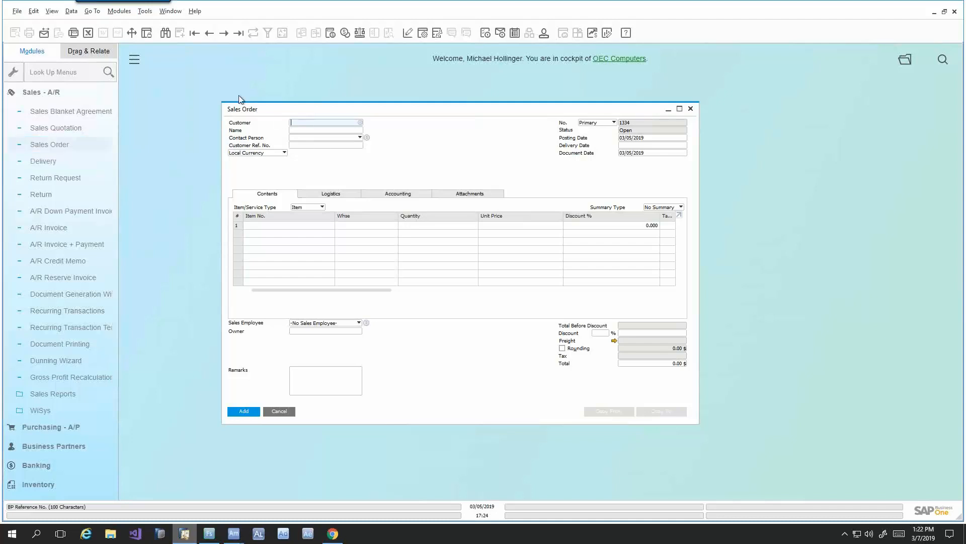
click(239, 33)
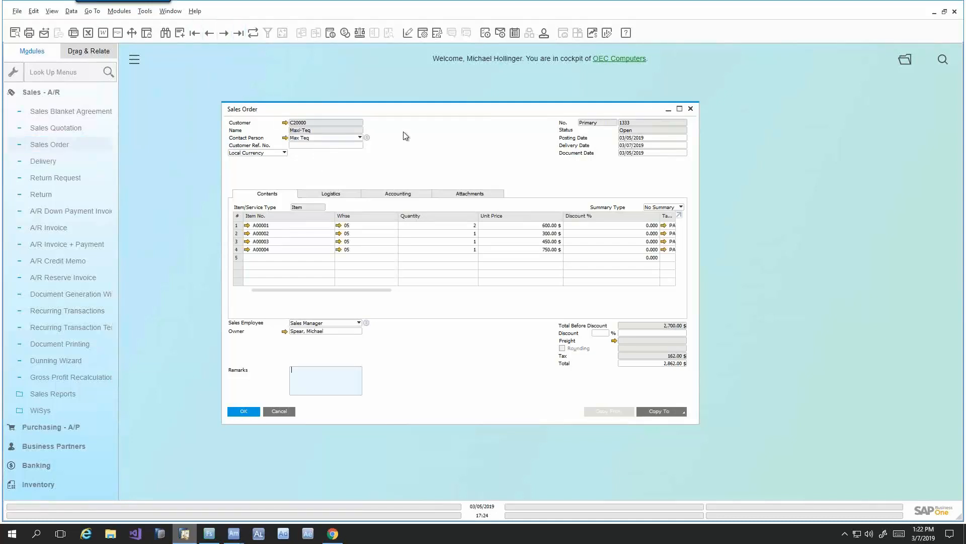
drag(412, 114, 383, 97)
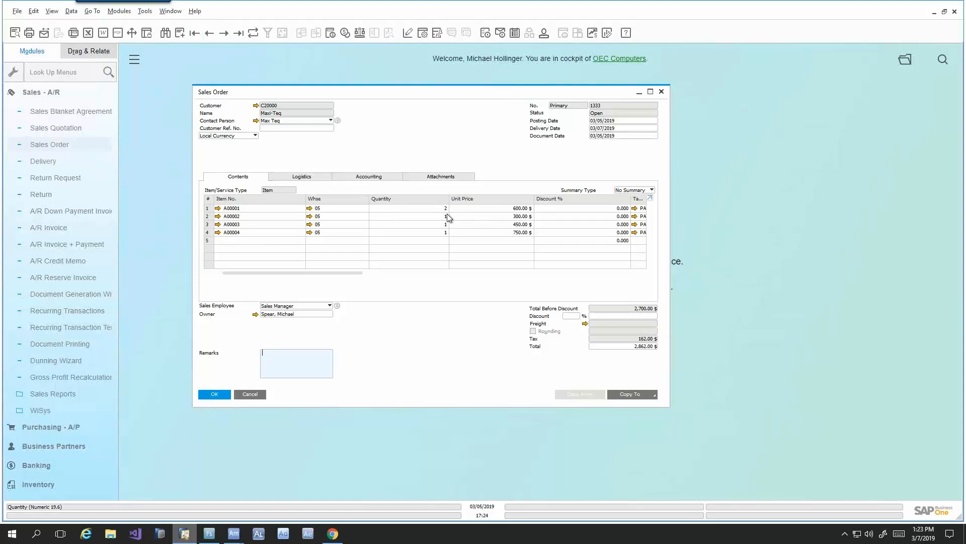
right_click(437, 135)
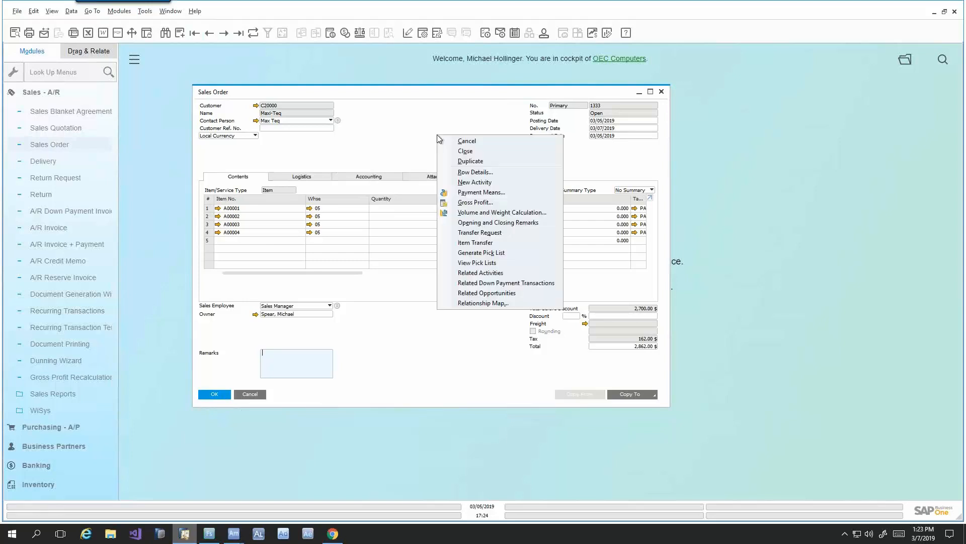
click(473, 264)
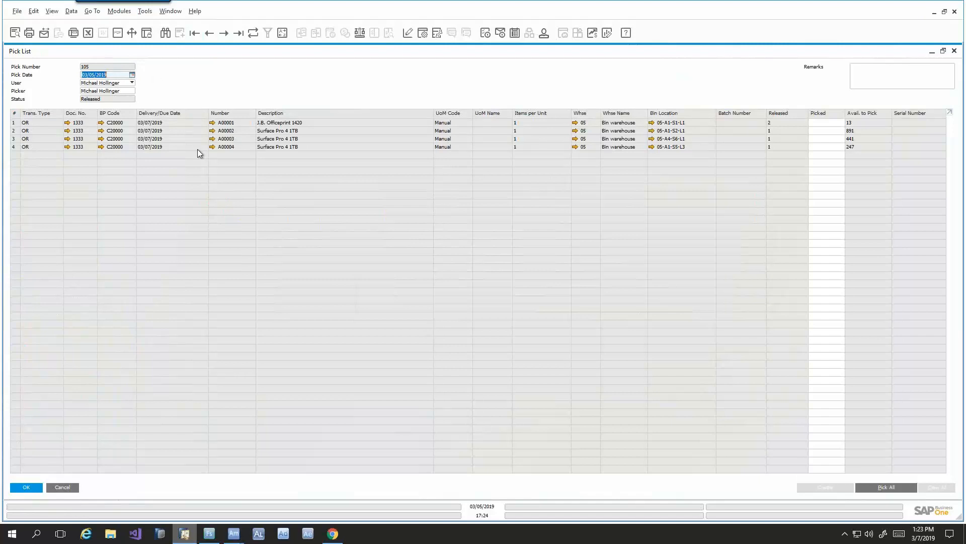
click(58, 487)
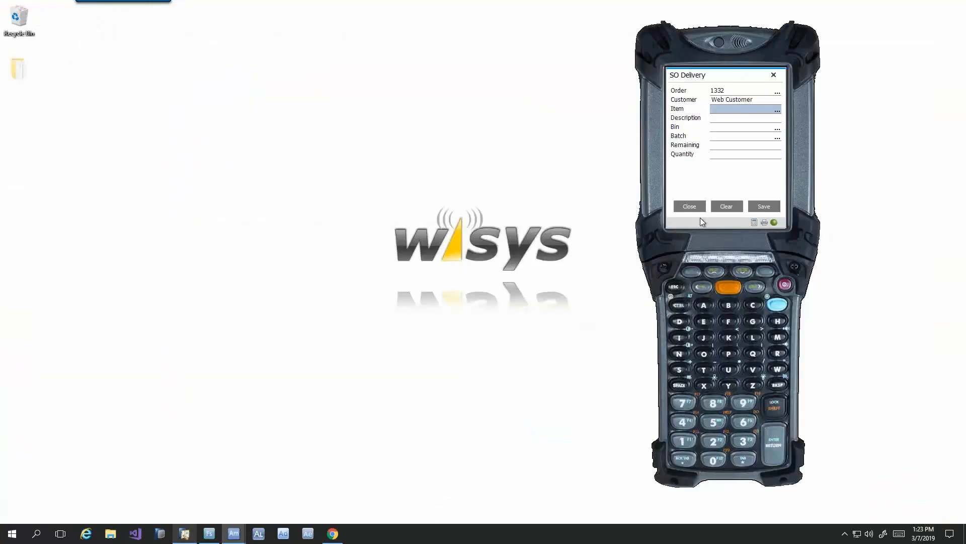
Return to Agility Mobile, exit SO Delivery, and load pick list 105 in Directed Sales Order Picking.
click(693, 204)
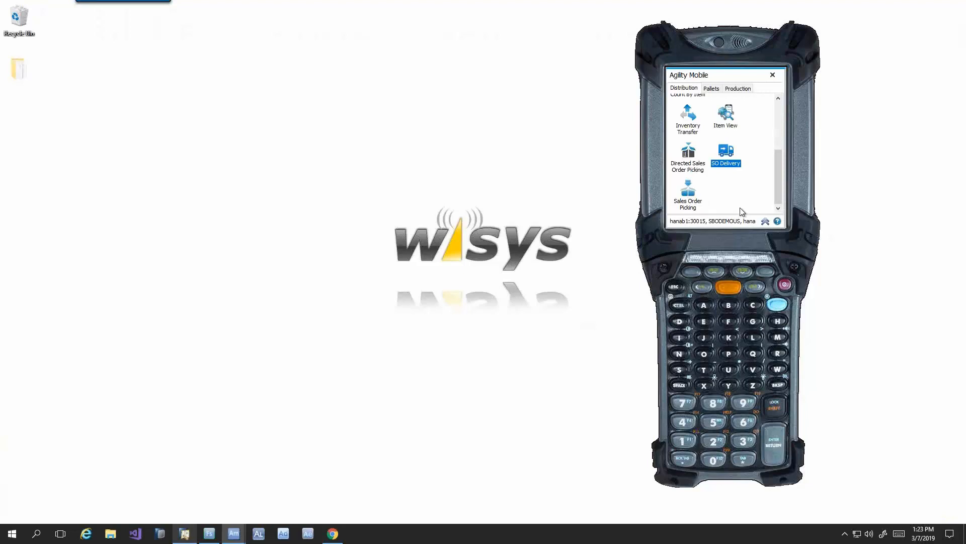
double_click(689, 154)
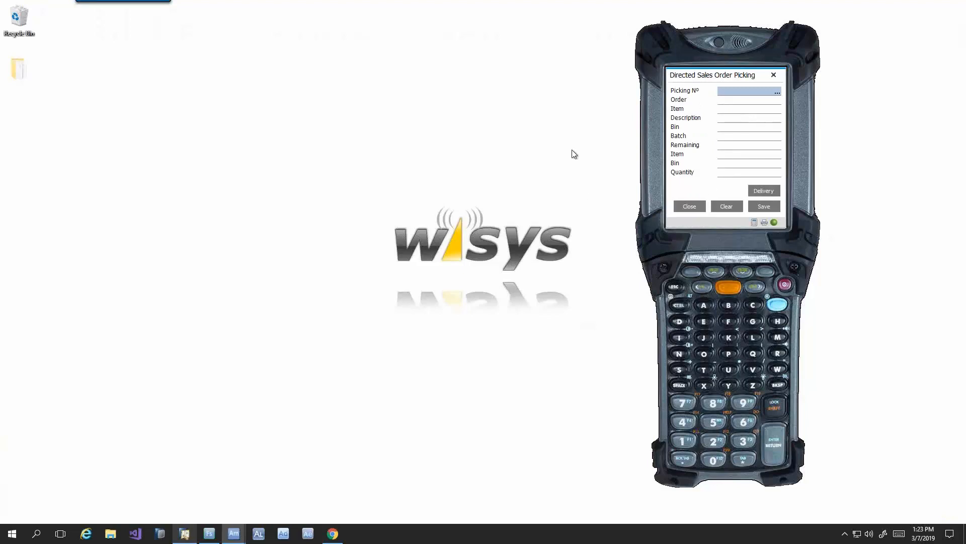
text(105)
key(Return)
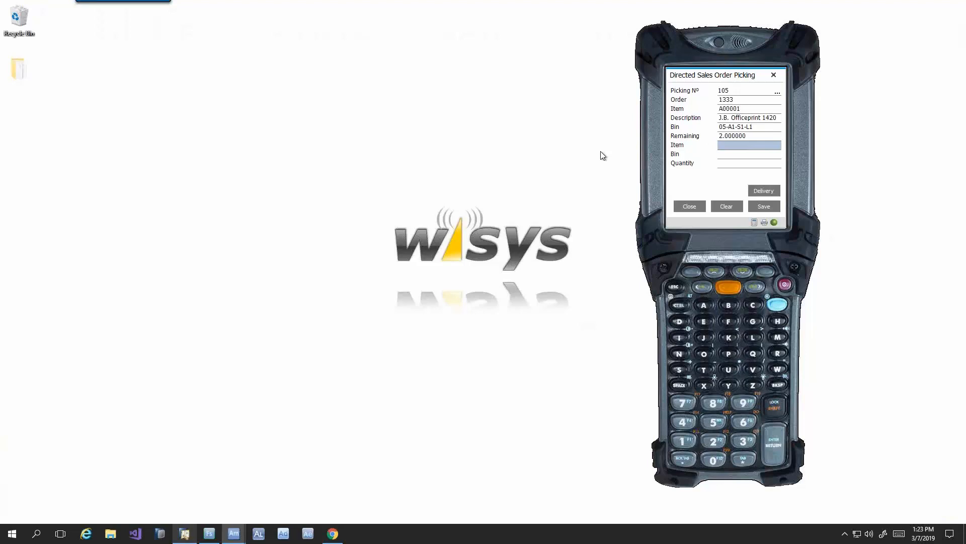
Pick 2 of item A00001 from bin 05-A1-S1-L1.
text(A00001)
key(Return)
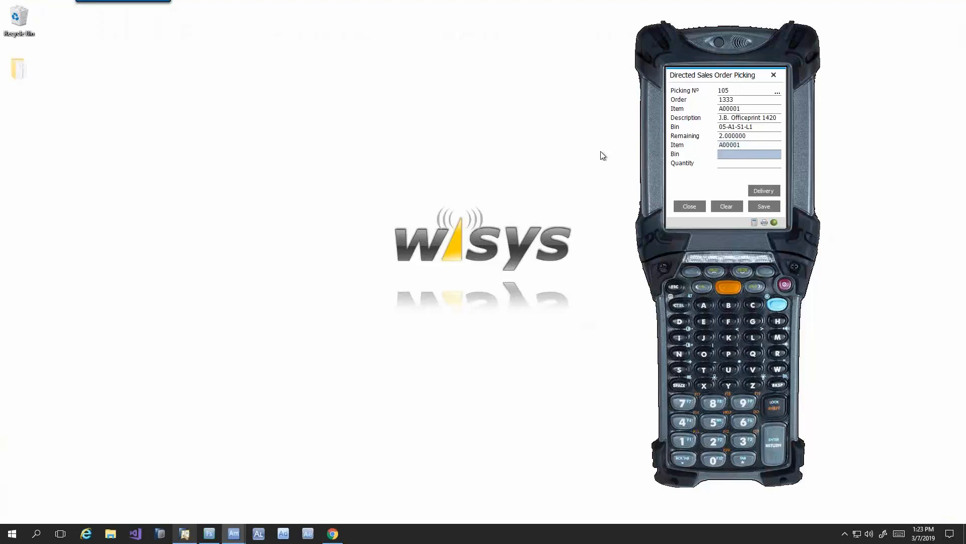
text(05-A1-S1-L1)
key(Return)
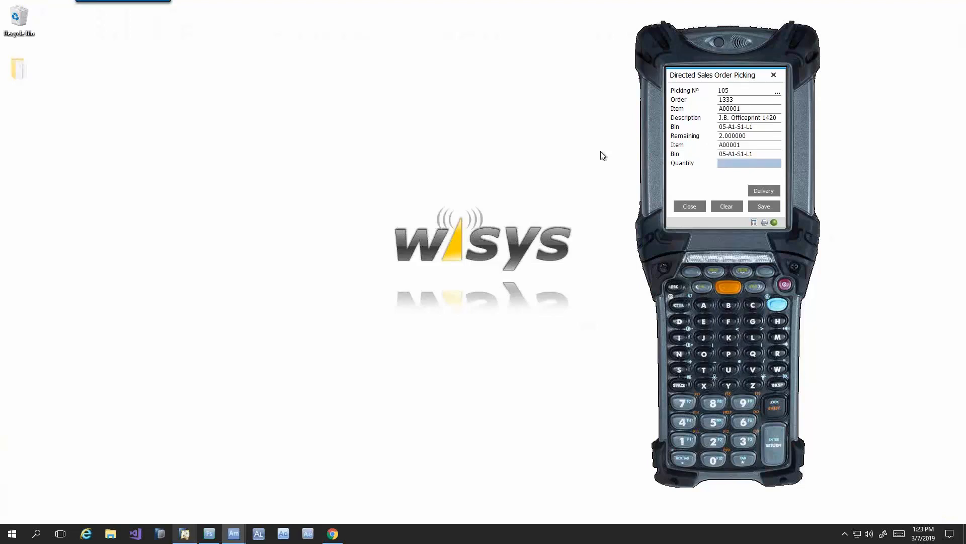
key(Return)
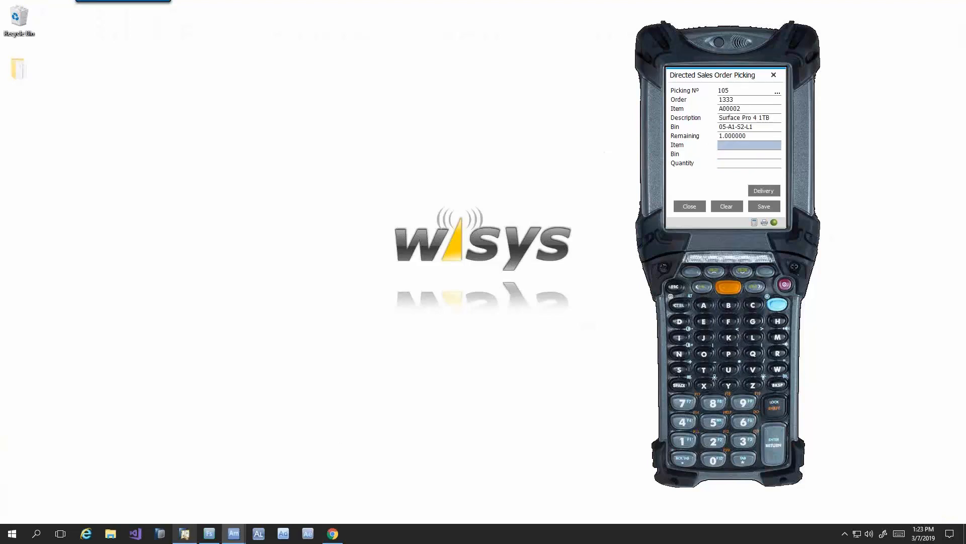
Check the picked quantities on the Maxi-Teq order's pick list in SAP Business One.
click(184, 533)
right_click(359, 140)
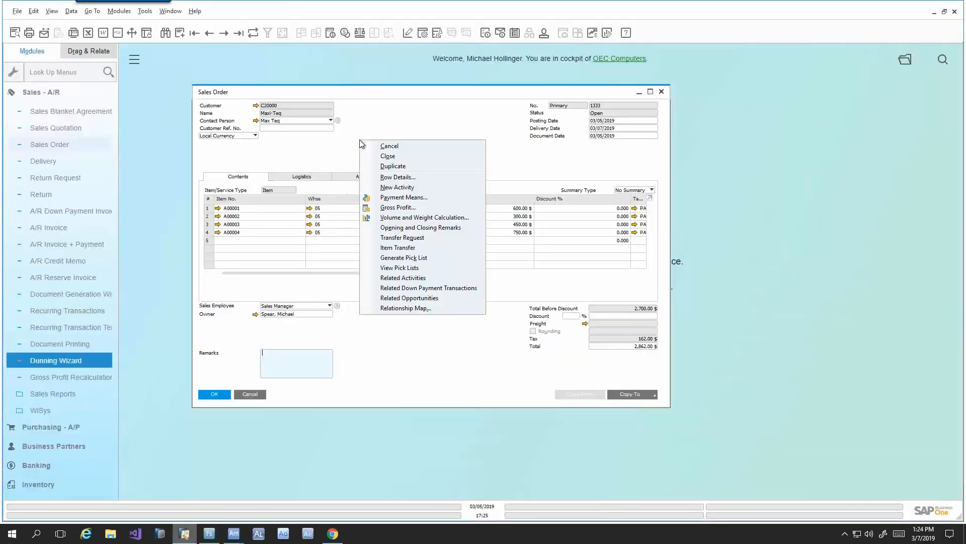
click(392, 269)
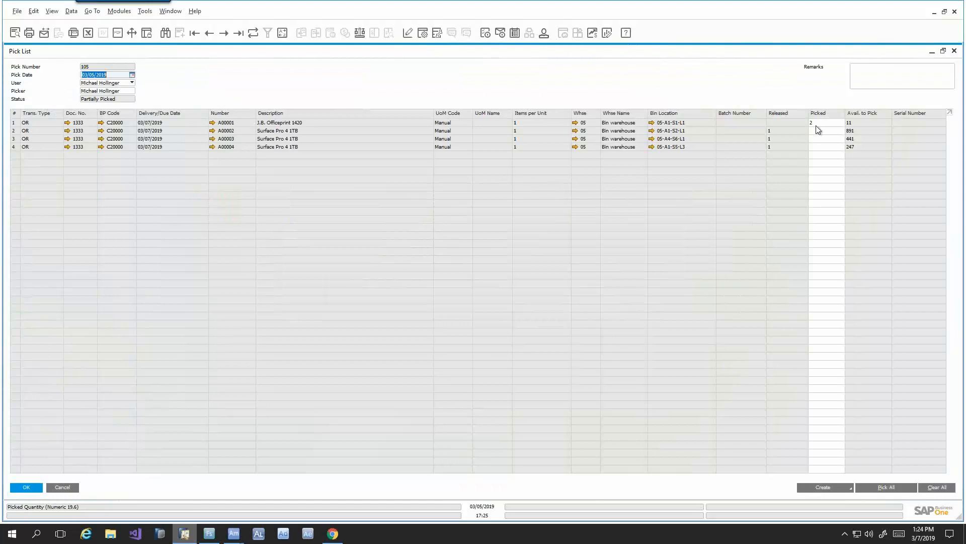
Return to Agility Mobile and pick 1 of item A00002 from bin 05-A1-S2-L1.
key(alt+Tab)
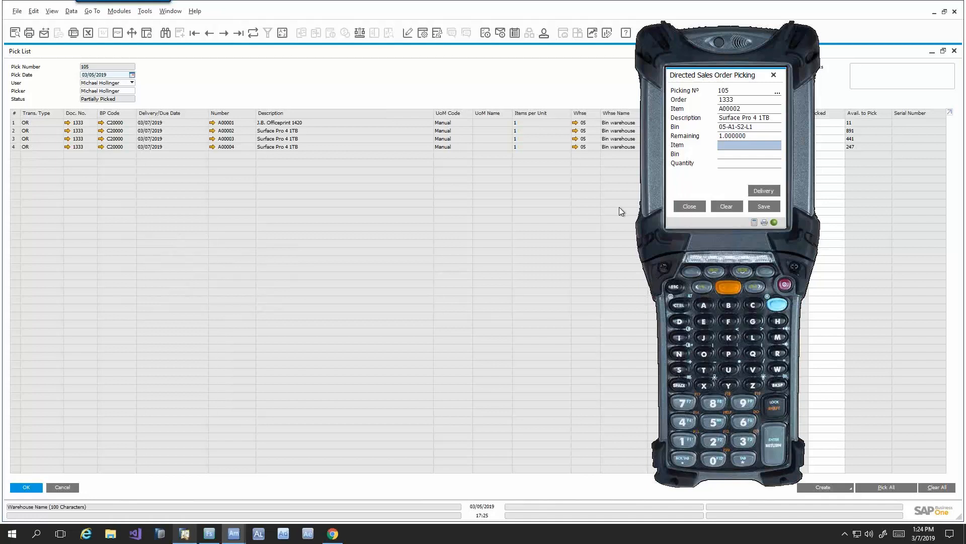
text(A00002)
key(Return)
text(05-A1-S2-L1)
key(Return)
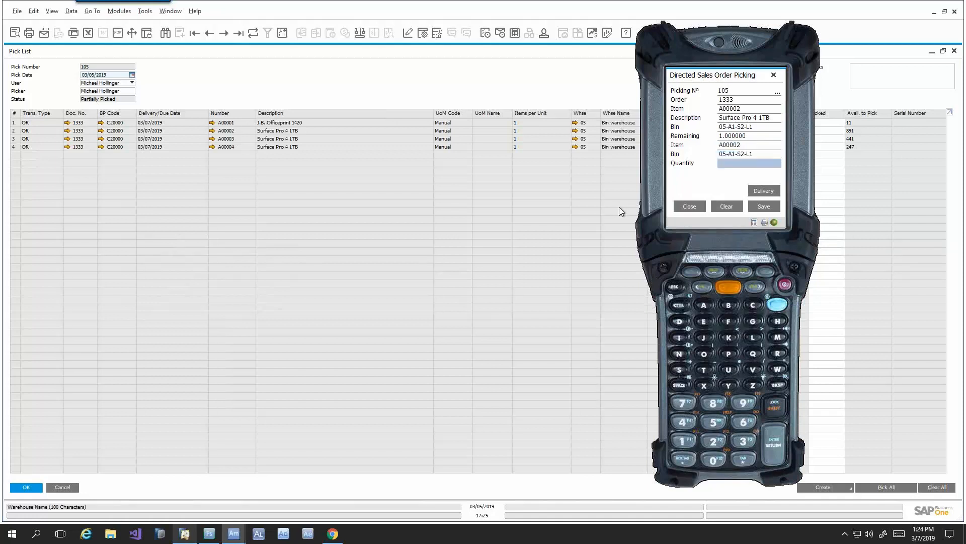
key(Return)
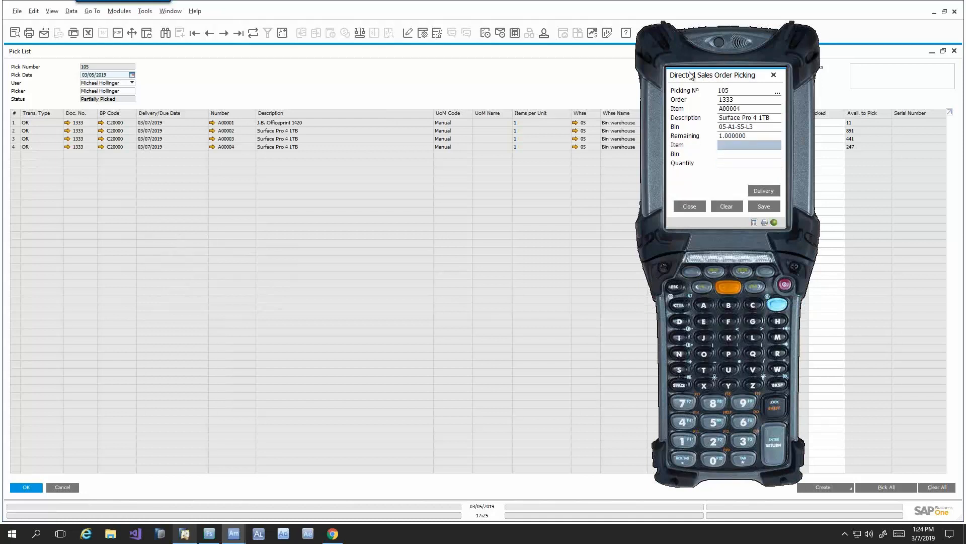
Move the handheld device window clear of the pick list's quantity columns and pick 1 of item A00004 from bin 05-A1-S5-L3.
drag(693, 78, 728, 79)
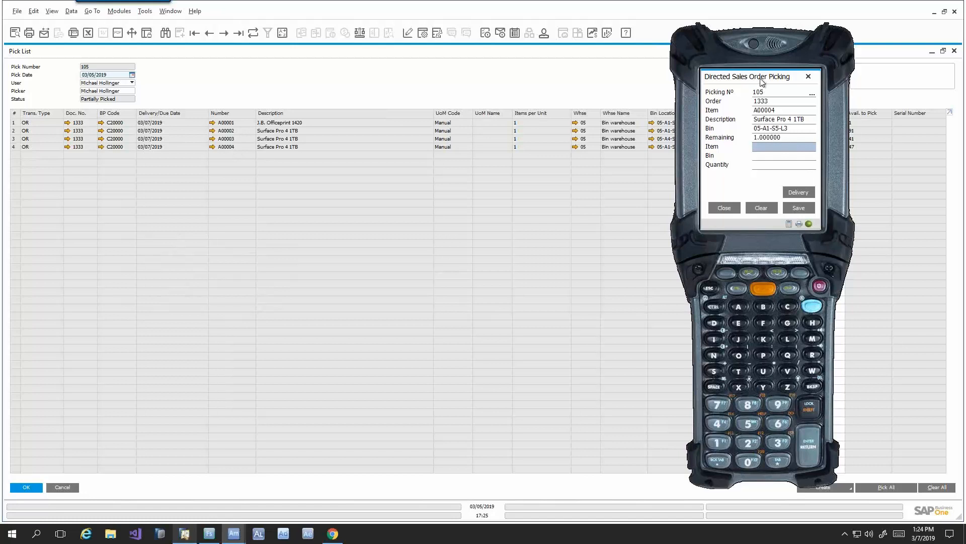
drag(760, 78, 542, 94)
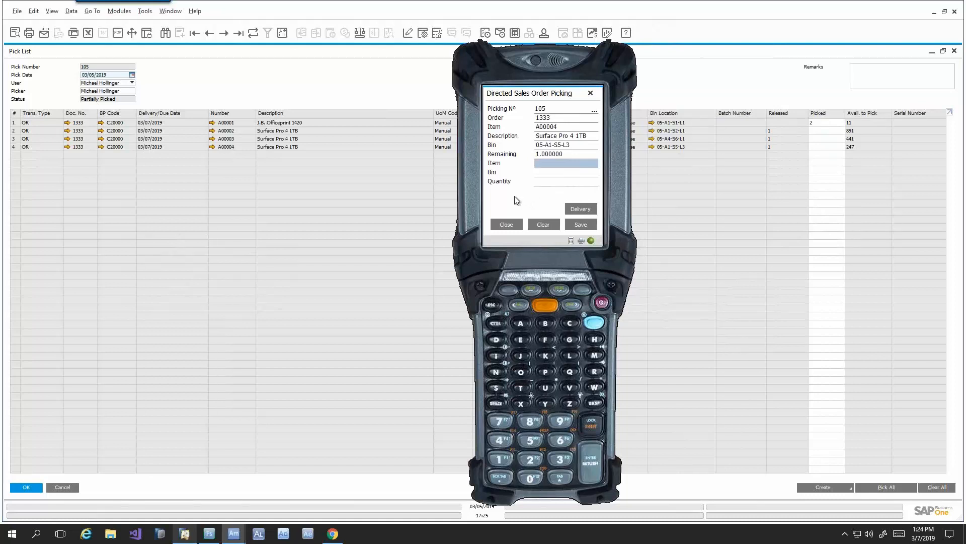
text(A00004)
key(Return)
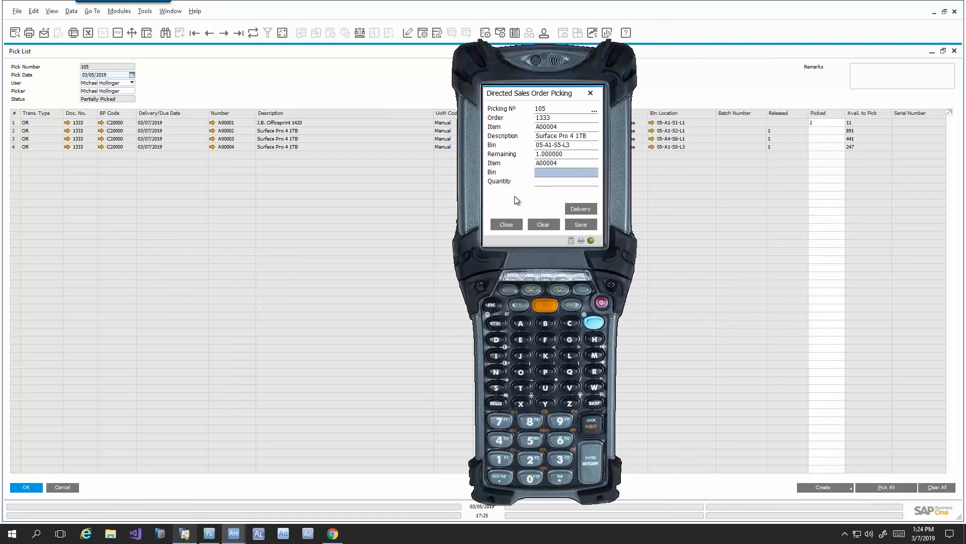
text(05-A1-S5-L3)
key(Return)
key(Return)
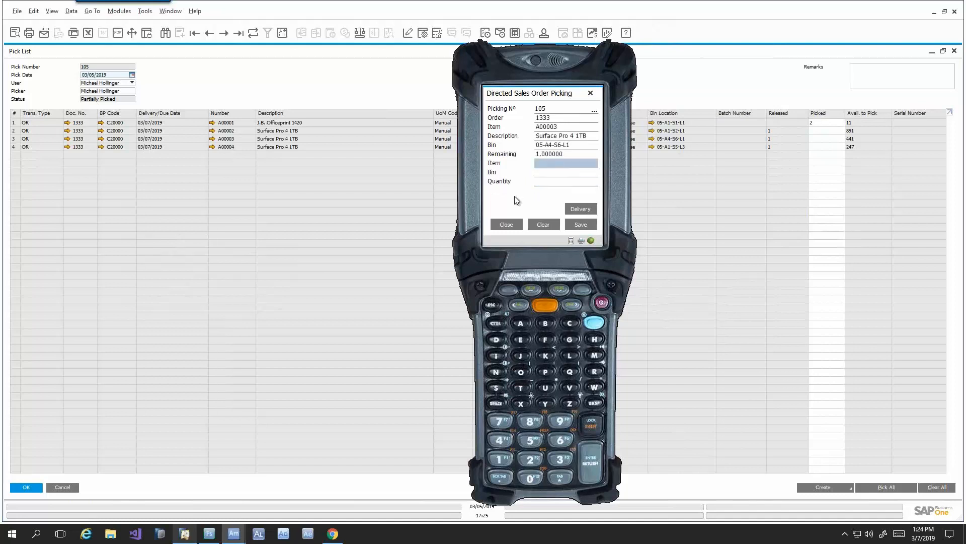
Pick 1 of item A00003 from bin 05-A4-S6-L1 and create the delivery for pick list 105.
text(A00003)
key(Return)
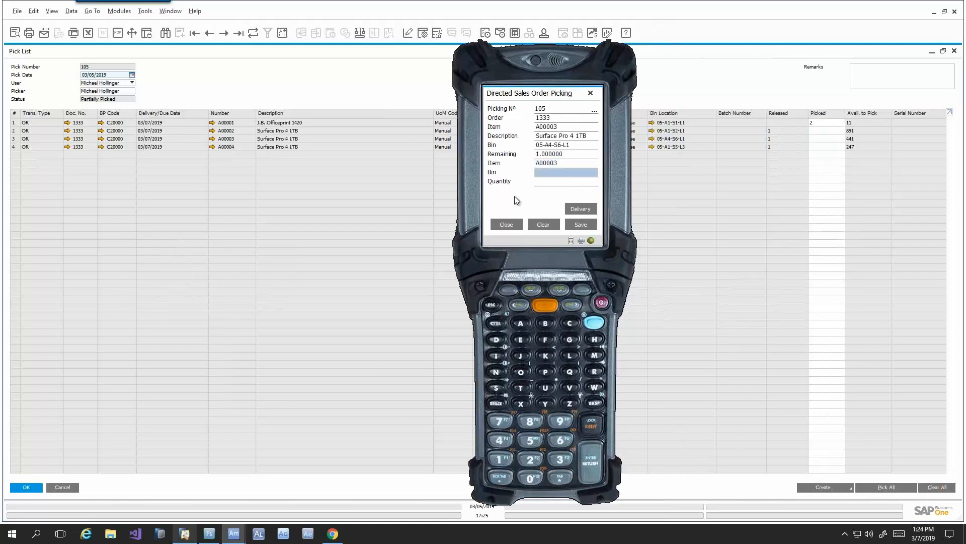
text(05-A4-S6-L1)
key(Return)
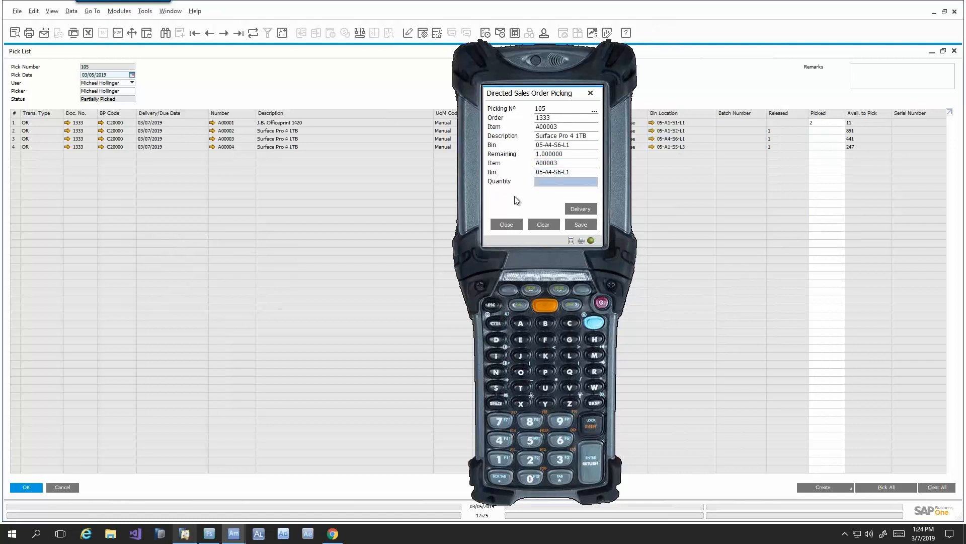
key(Return)
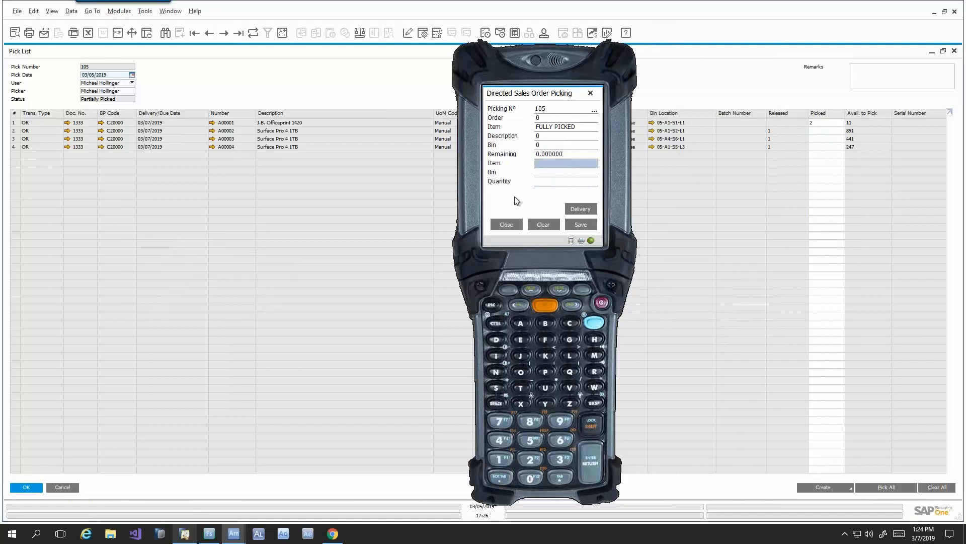
click(576, 208)
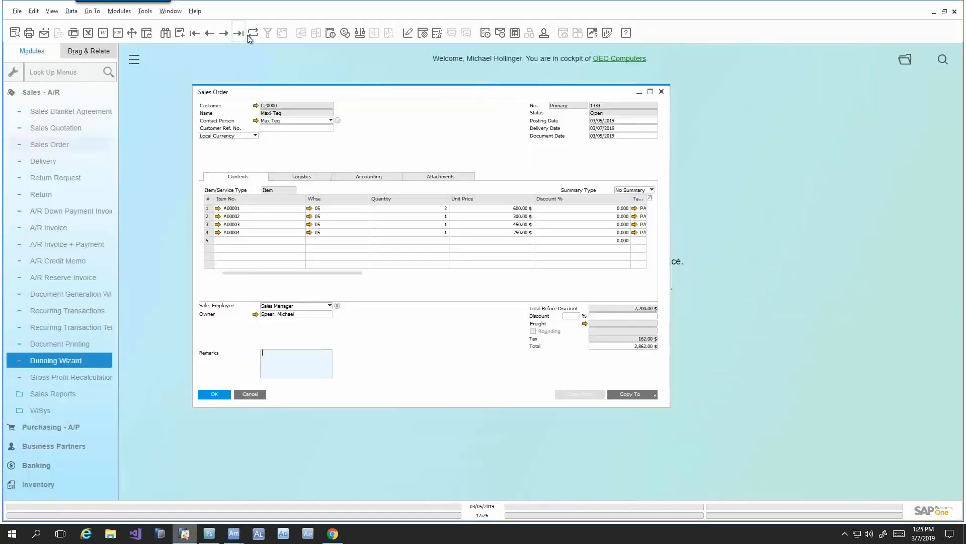
Refresh the Maxi-Teq sales order in SAP Business One, review its target delivery document, and close the delivery.
click(252, 36)
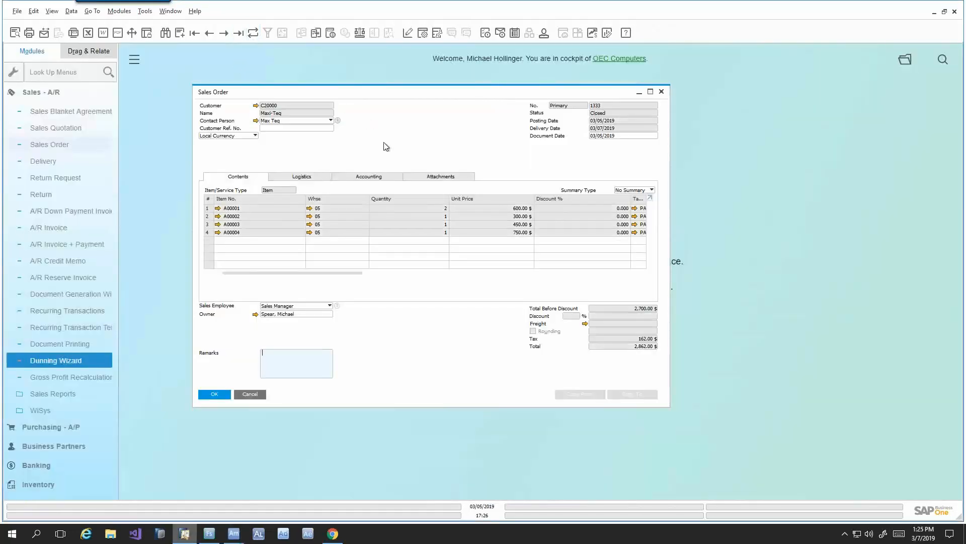
right_click(403, 122)
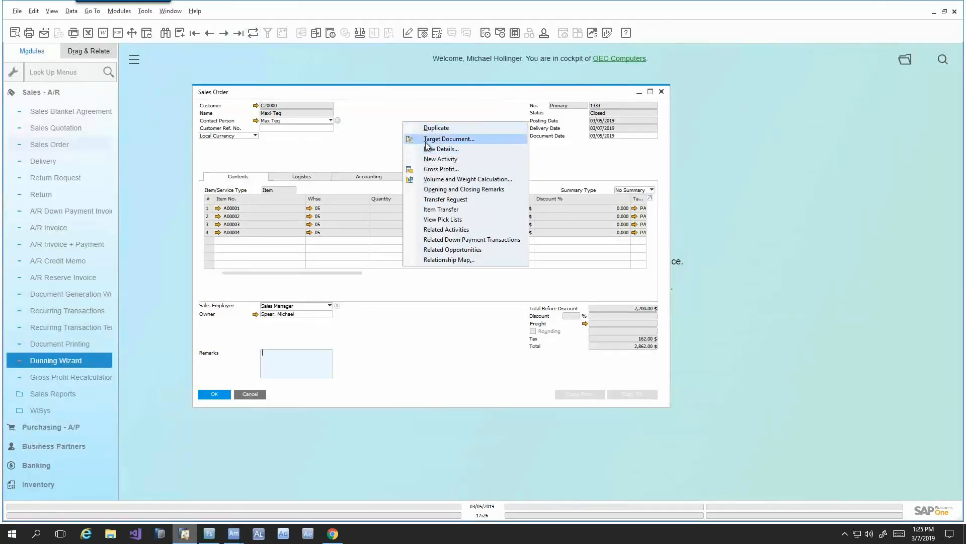
click(425, 139)
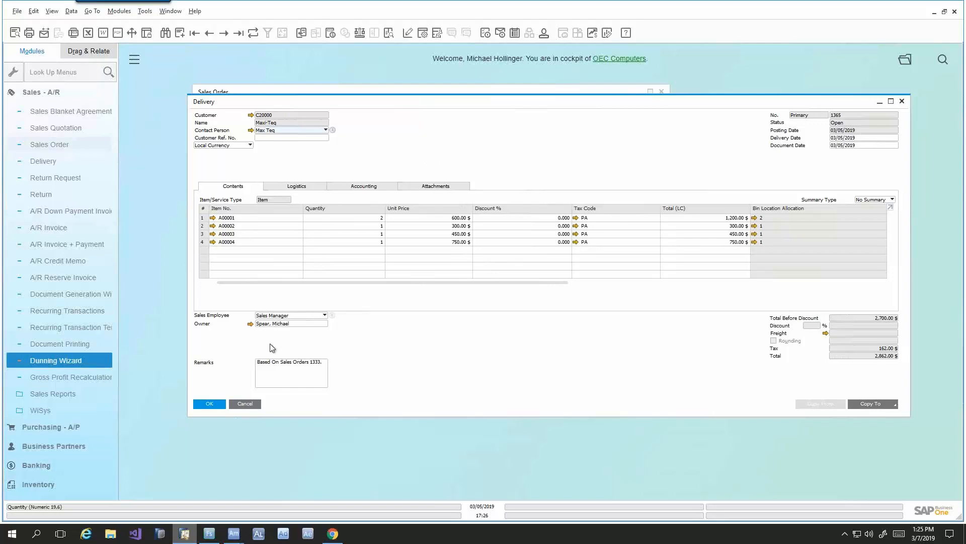
click(248, 406)
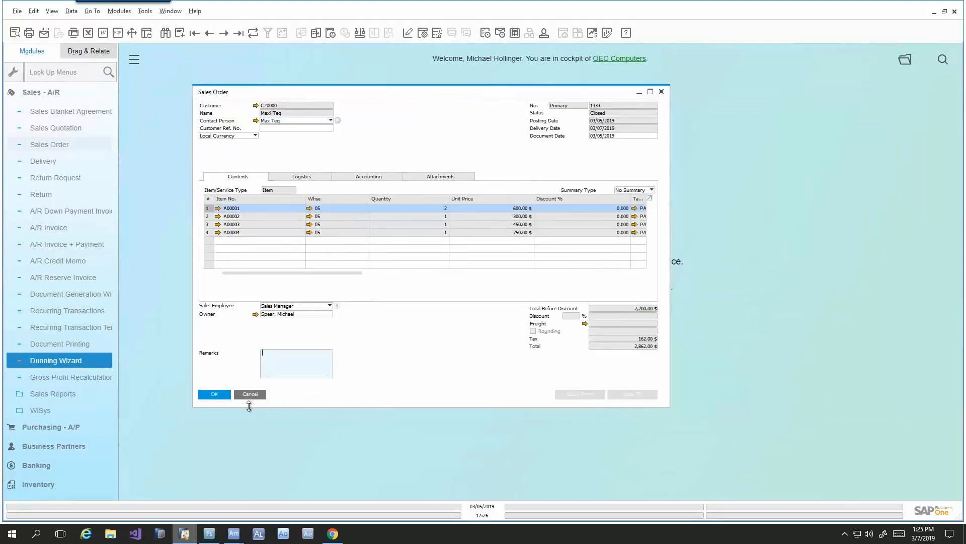
Switch to Agility Mobile, close Directed Sales Order Picking and bring Inventory Count By Item into view.
click(235, 535)
click(309, 491)
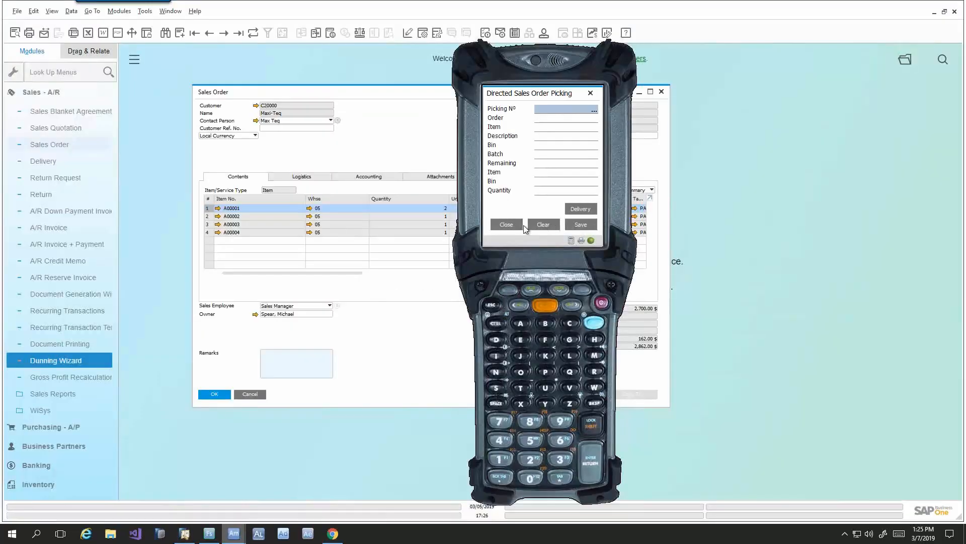
click(507, 225)
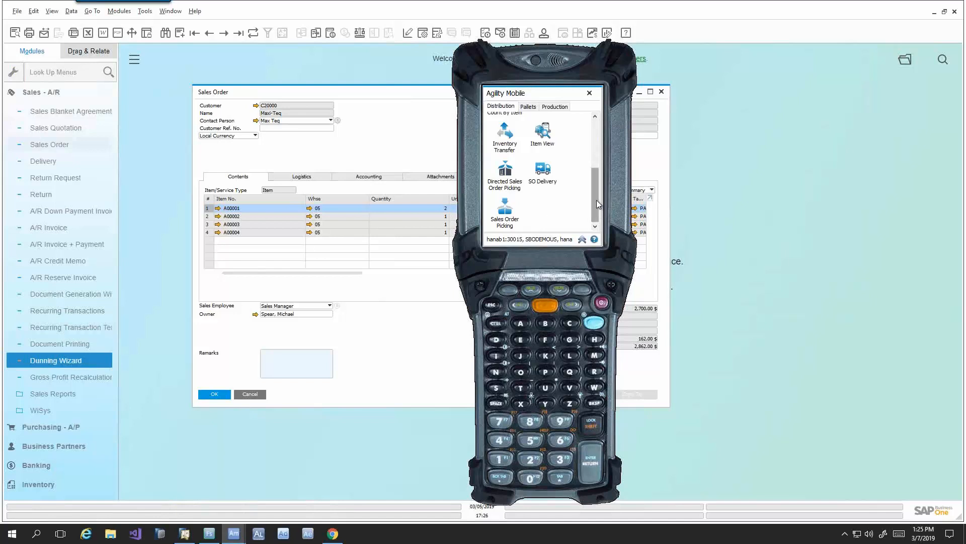
drag(597, 200, 596, 183)
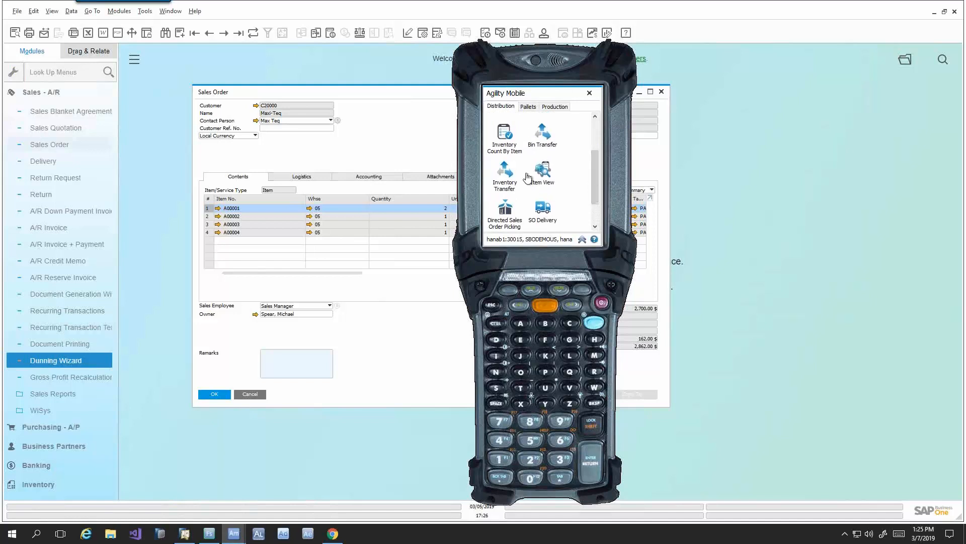
Switch to SAP Business One and open the most recent Inventory Counting document.
click(70, 93)
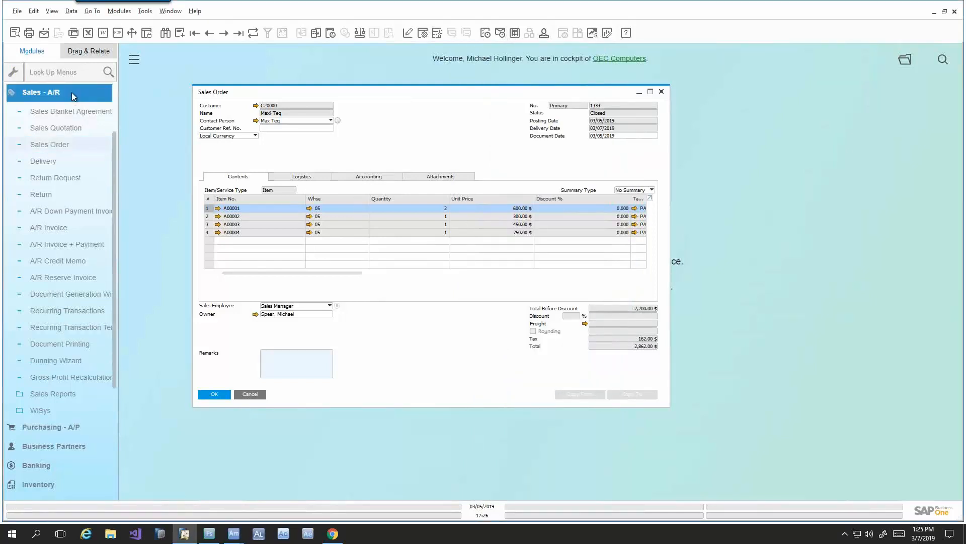
click(51, 245)
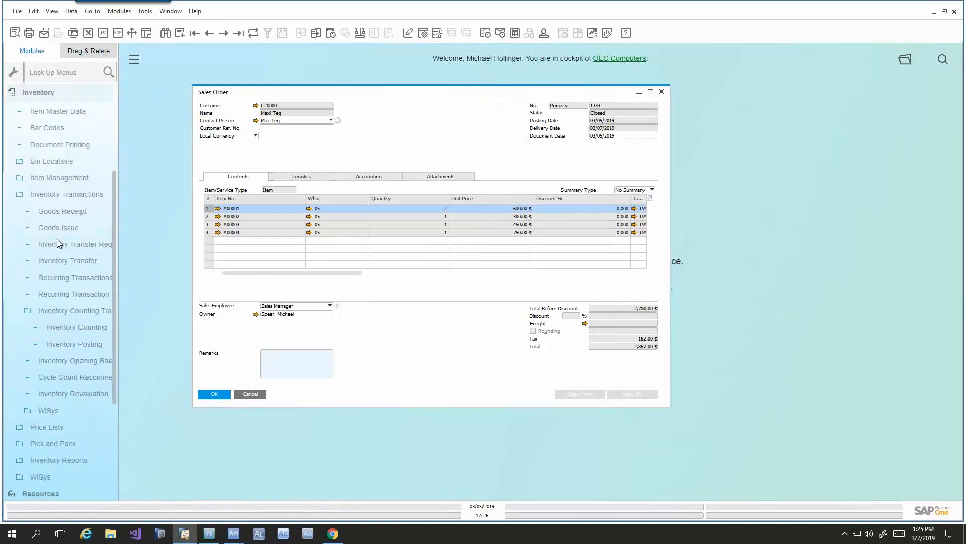
click(60, 327)
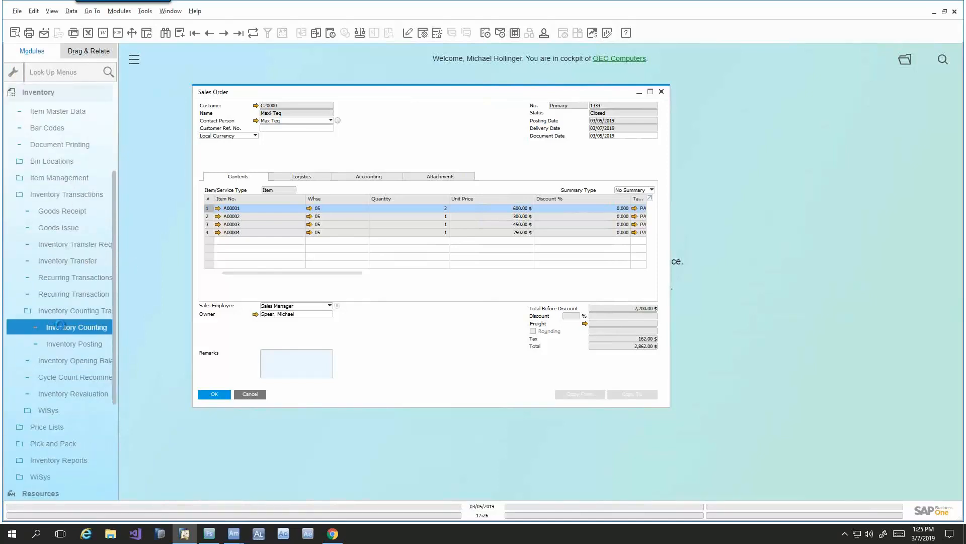
drag(464, 137, 455, 127)
click(239, 33)
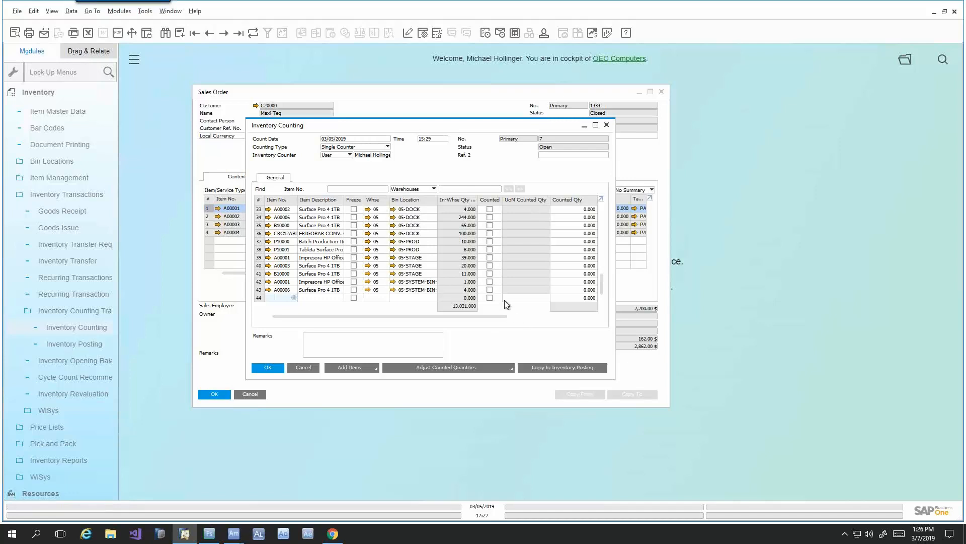
Switch to Agility Mobile and start an Inventory Count By Item for counting document 7.
mouse_move(236, 538)
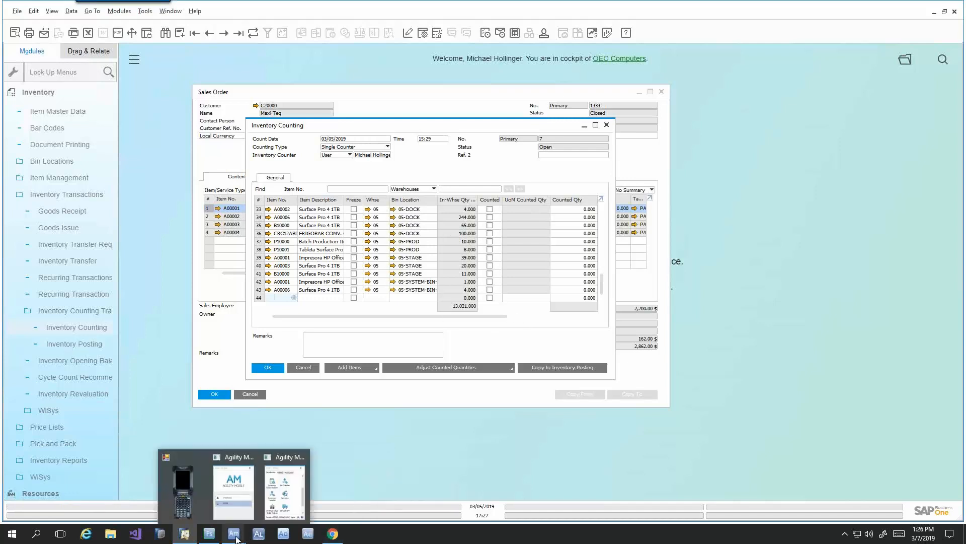
click(276, 507)
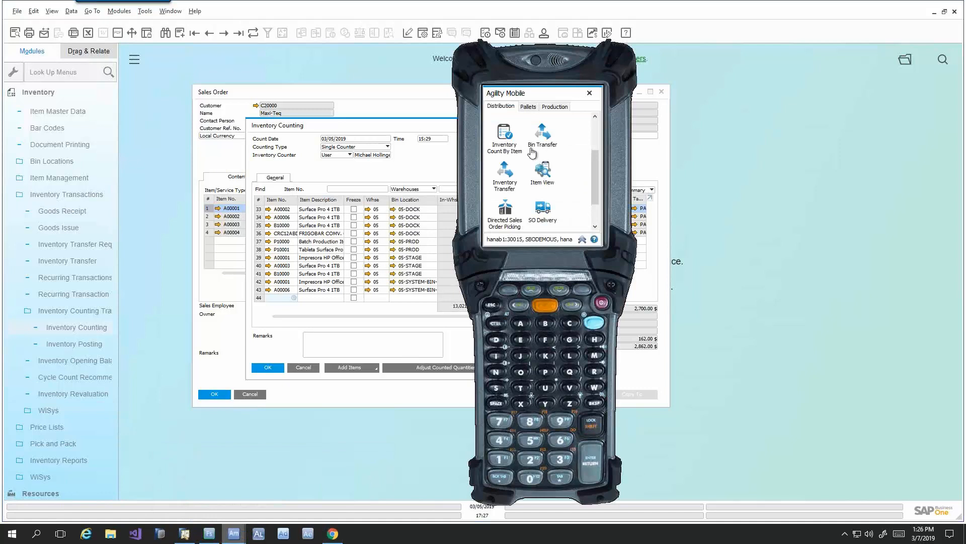
click(504, 135)
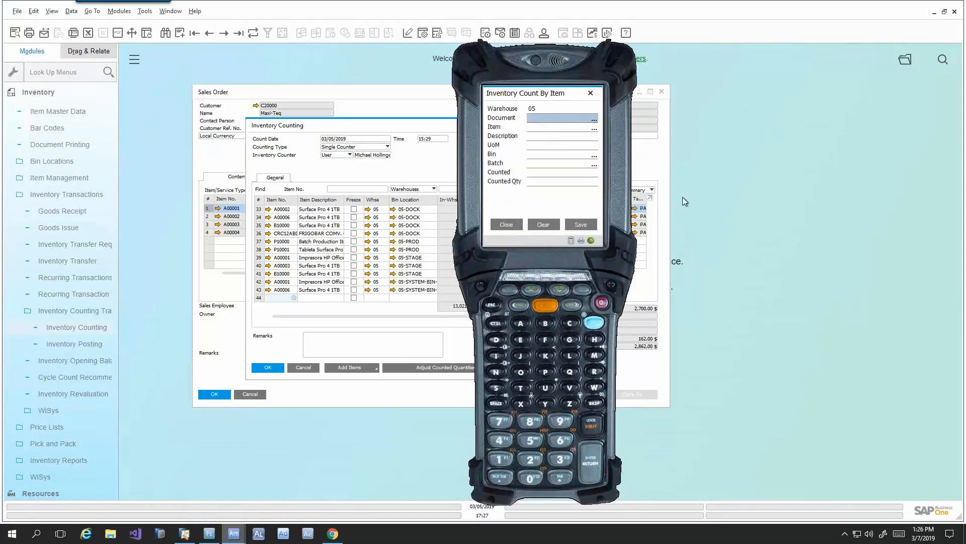
text(7)
key(Return)
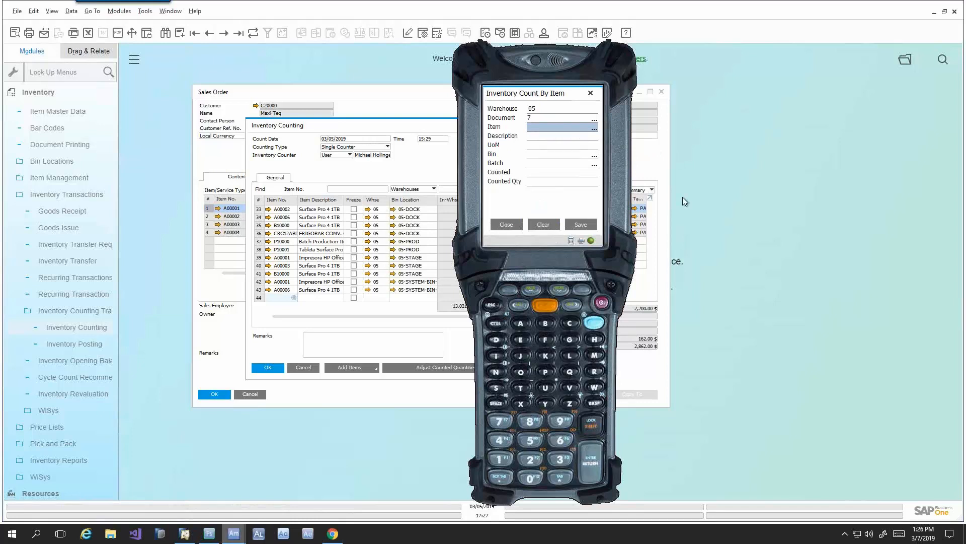
Record a count of 31 for item 20070015 in bin 05-A2-S4-L3, batch 2458551.
text(20070015)
key(Return)
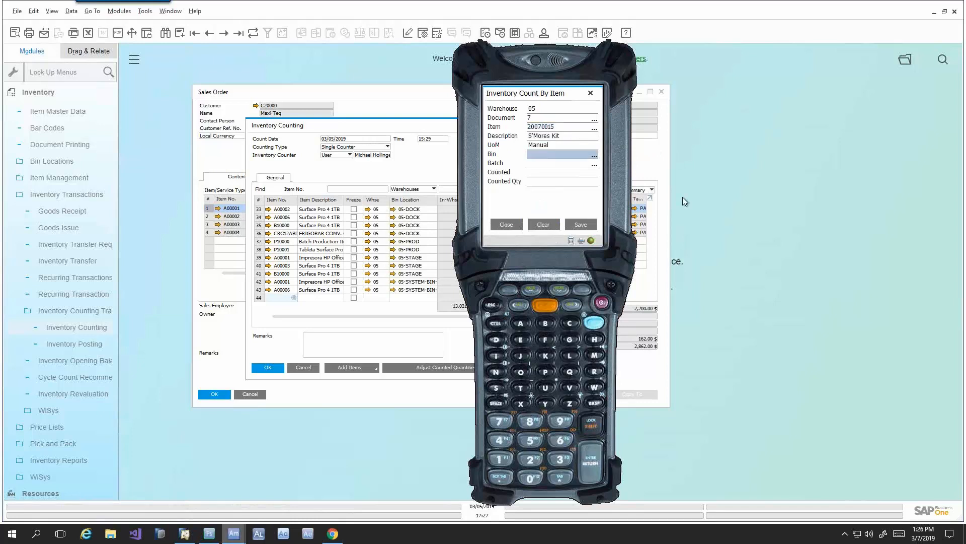
text(05-A2-S4-L3)
key(Return)
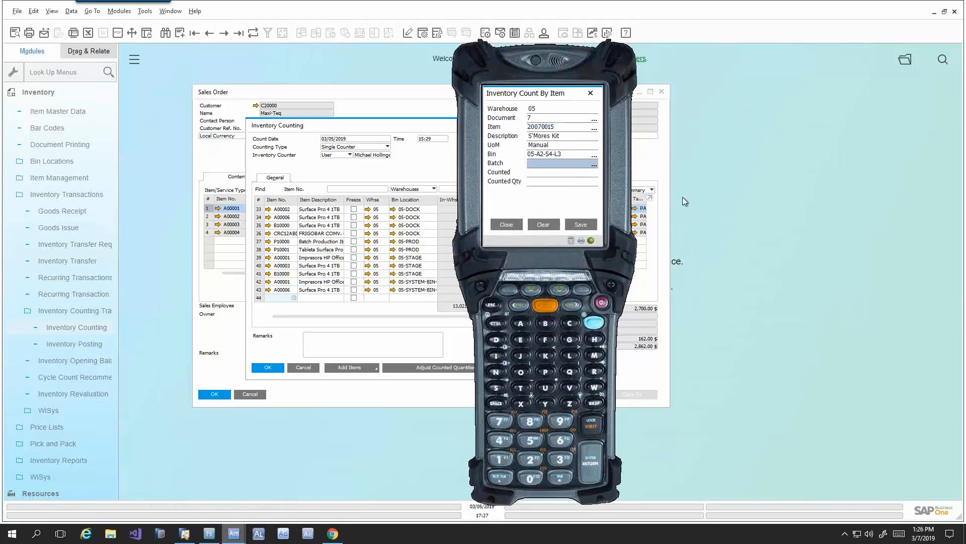
text(2458551)
key(Return)
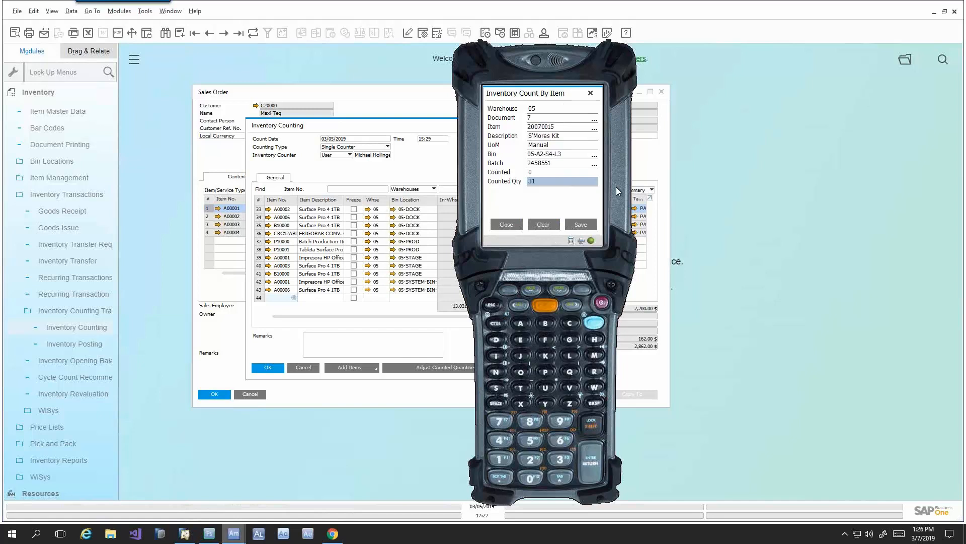
text(31)
key(Return)
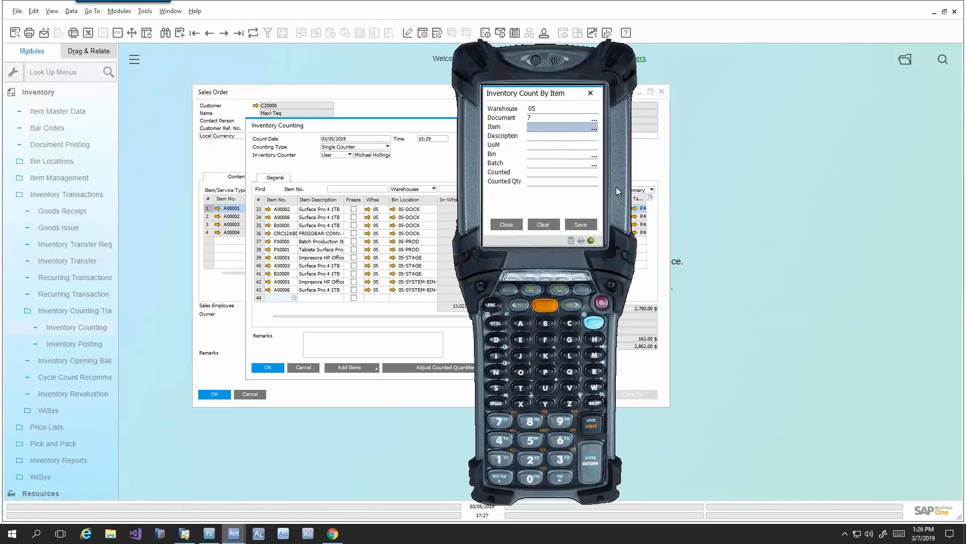
Add a further count of 1 for item 20070015 in bin 05-A2-S4-L3, batch 2458551.
text(20070015)
key(Return)
text(05-A2-S4-L3)
key(Return)
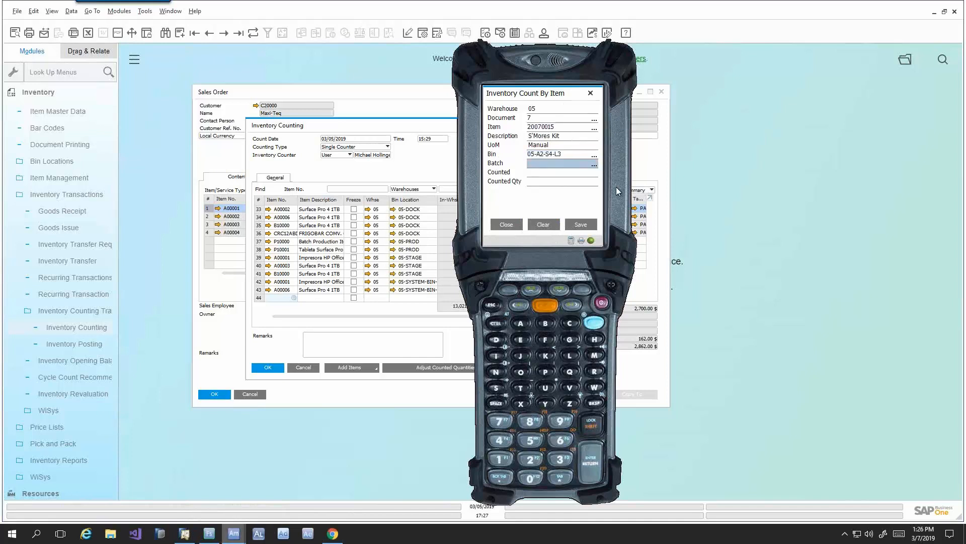
text(2458551)
key(Return)
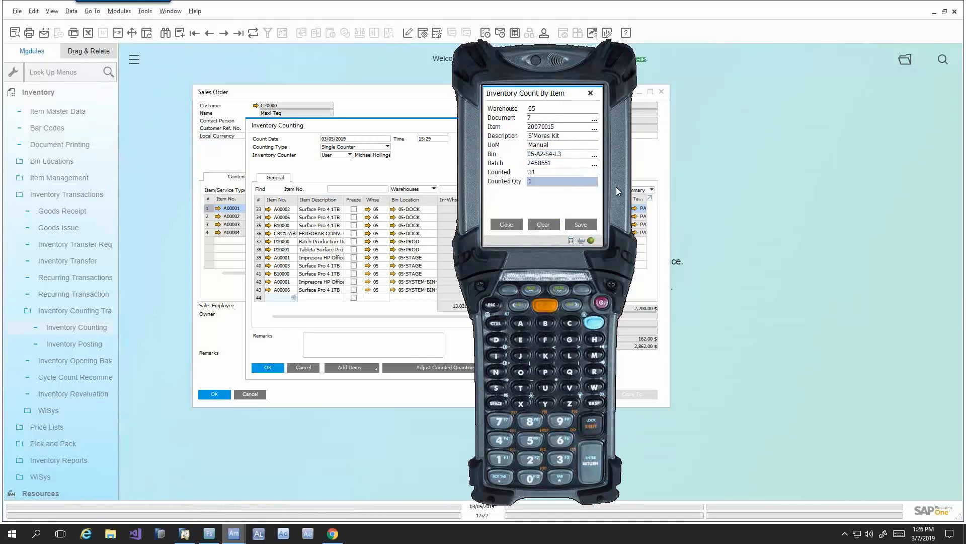
key(Return)
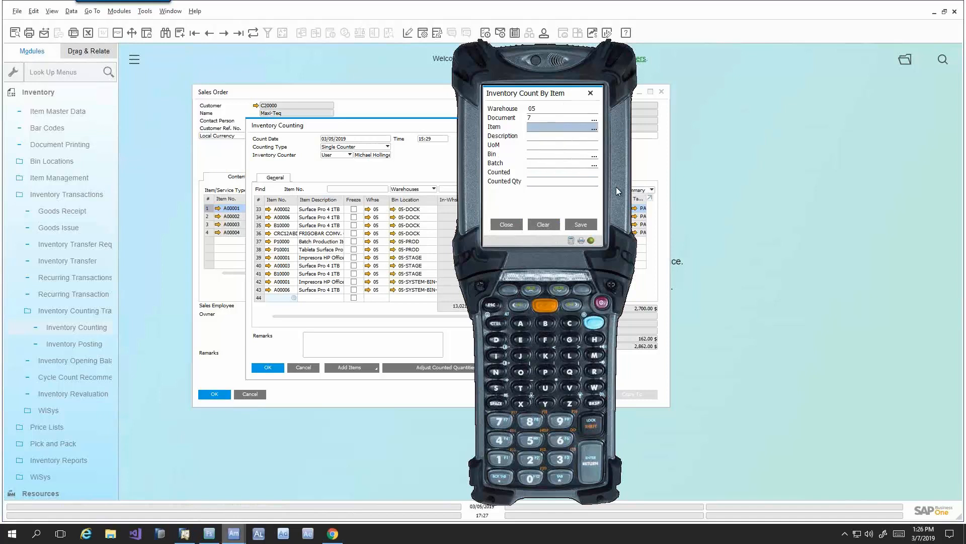
Check the counted total for item 20070015 in bin 05-A2-S4-L3, batch 2458551, then clear the entry without adding a quantity.
text(20070015)
key(Return)
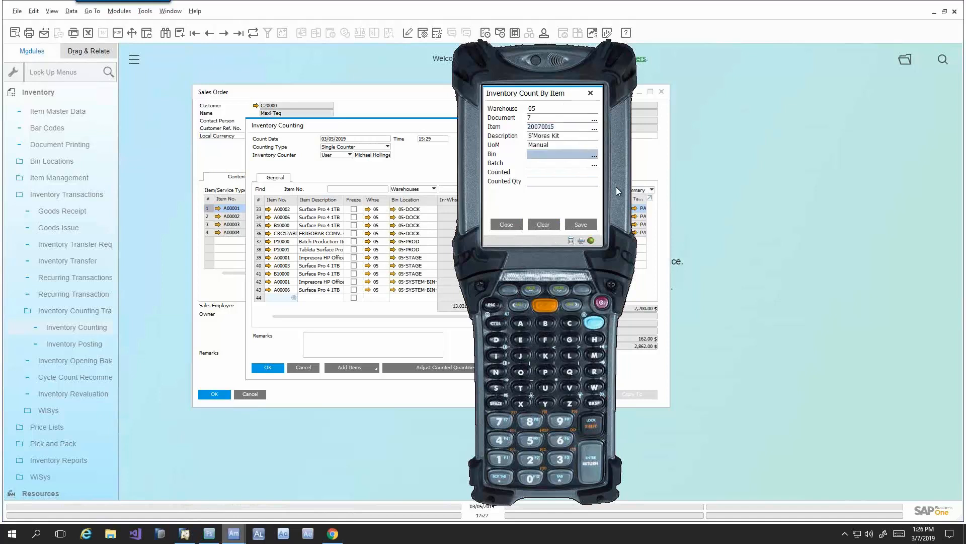
text(05-A2-S4-L3)
key(Return)
text(2458551)
key(Return)
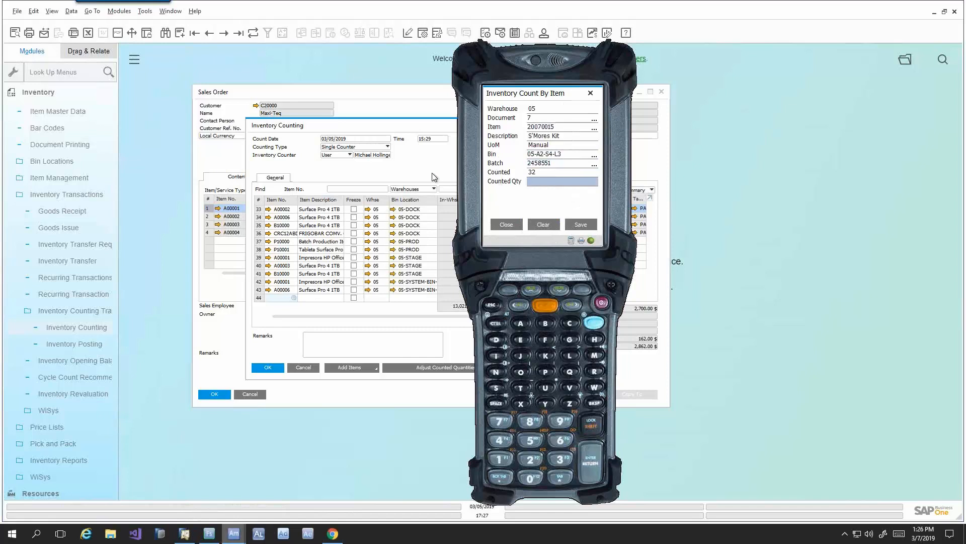
click(542, 230)
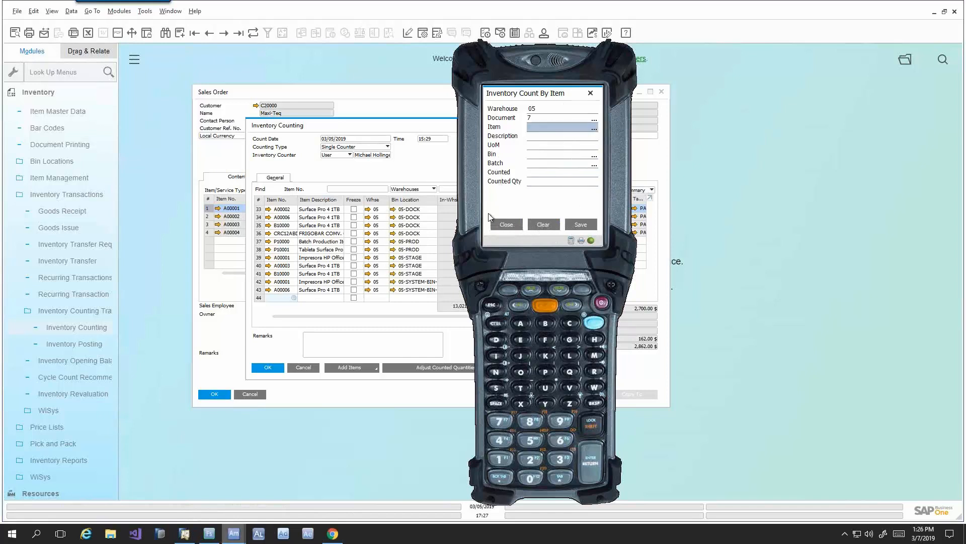
Record a count of 30 for item 10070012 in bin 05-A2-S4-L3, batch 1370-00.
text(10070012)
key(Return)
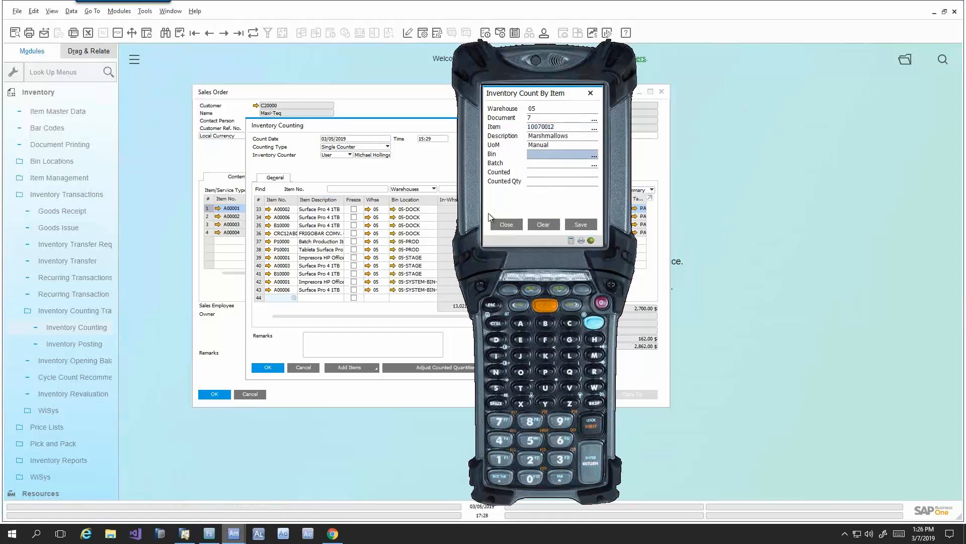
text(05-A2-S4-L3)
key(Return)
text(1370-00)
key(Return)
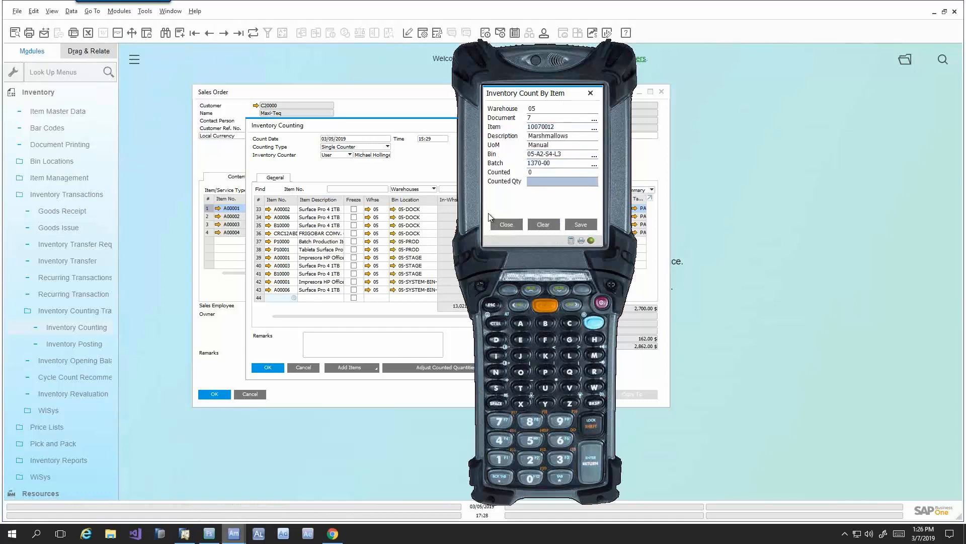
text(30)
key(Return)
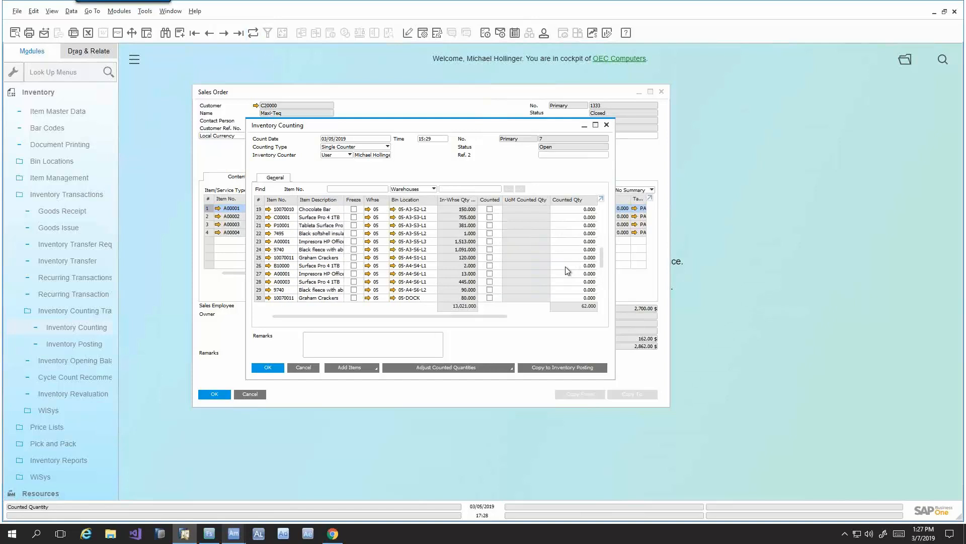
Review the counted quantities for the Marshmallows and S'Mores Kit lines in the Inventory Counting document, then close it.
scroll(565, 266, up, 4)
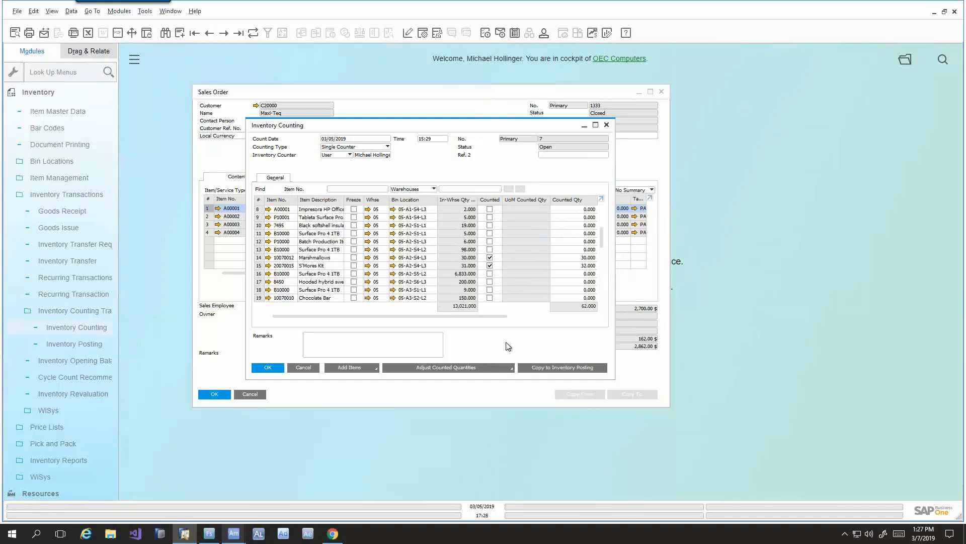
drag(461, 316, 421, 320)
click(296, 368)
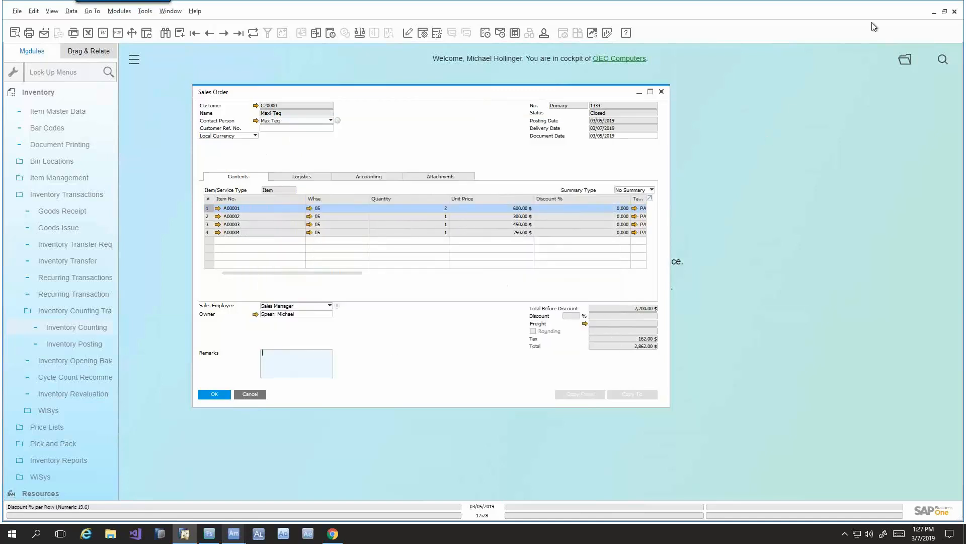
Minimize SAP Business One, then close Inventory Count By Item and return to the start of the Distribution menu.
click(930, 10)
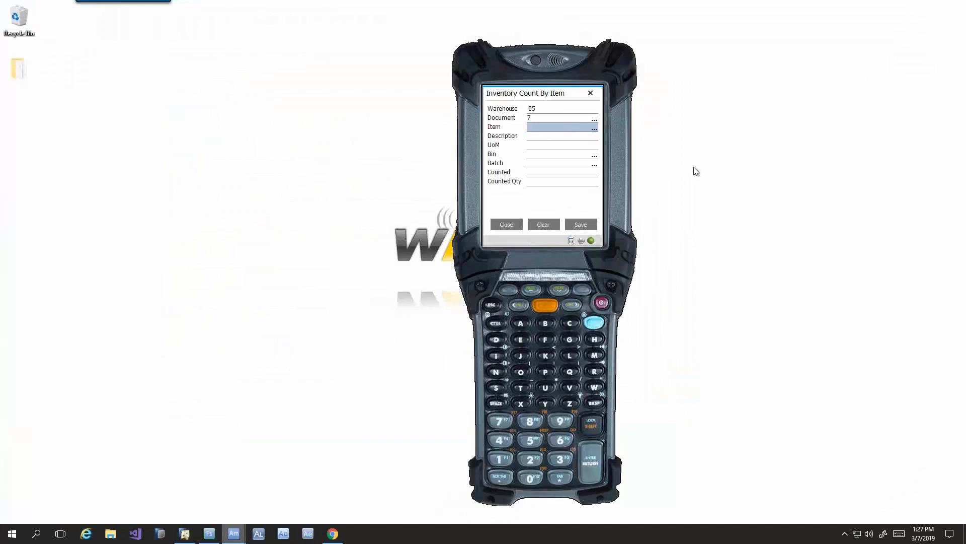
click(505, 224)
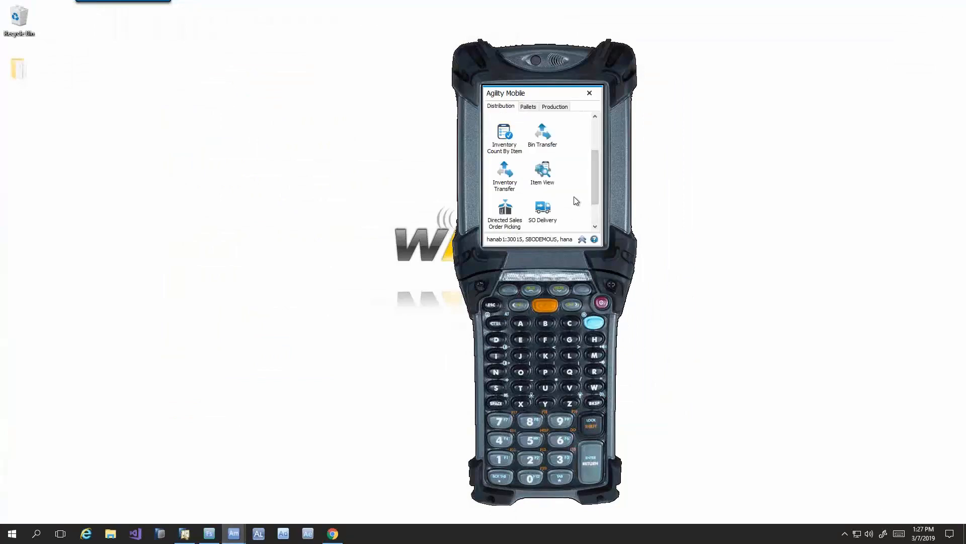
drag(594, 171, 600, 134)
Set the device language to Spanish (Latin), save it, and check the translated purchase order goods receipt form.
click(582, 240)
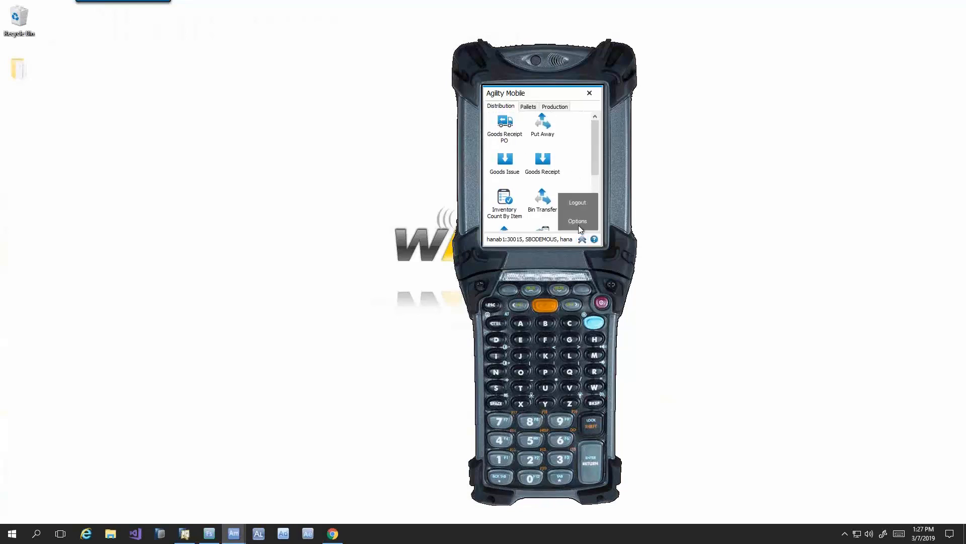
click(578, 222)
click(572, 107)
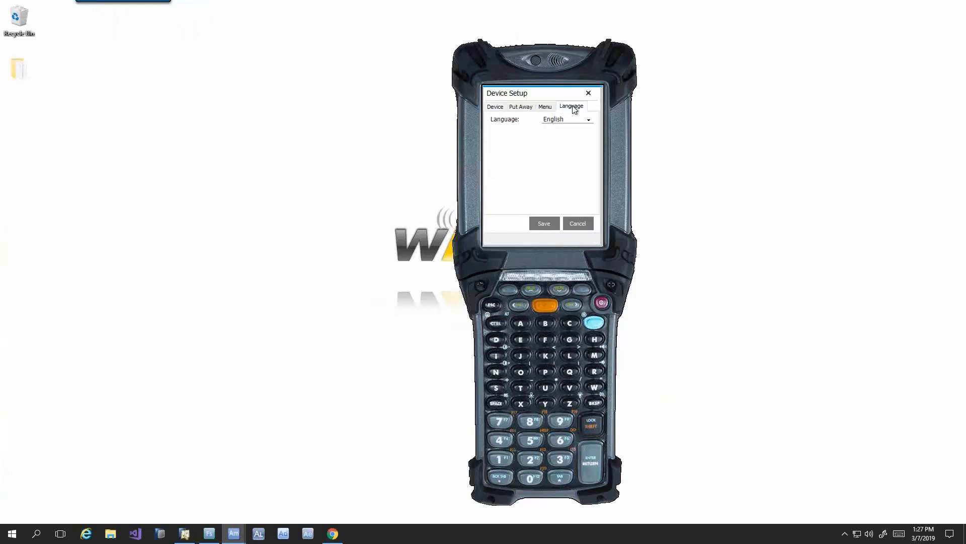
click(578, 121)
click(568, 139)
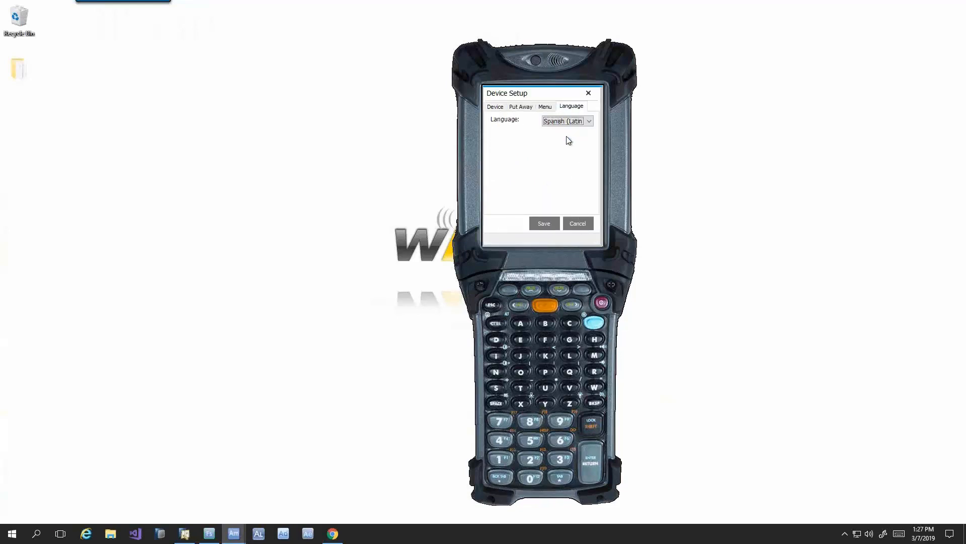
click(556, 222)
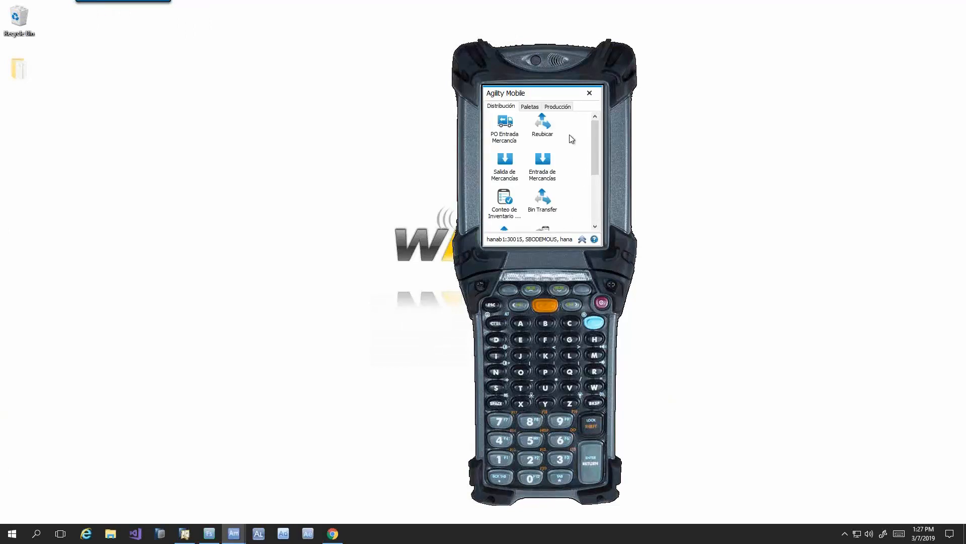
click(503, 134)
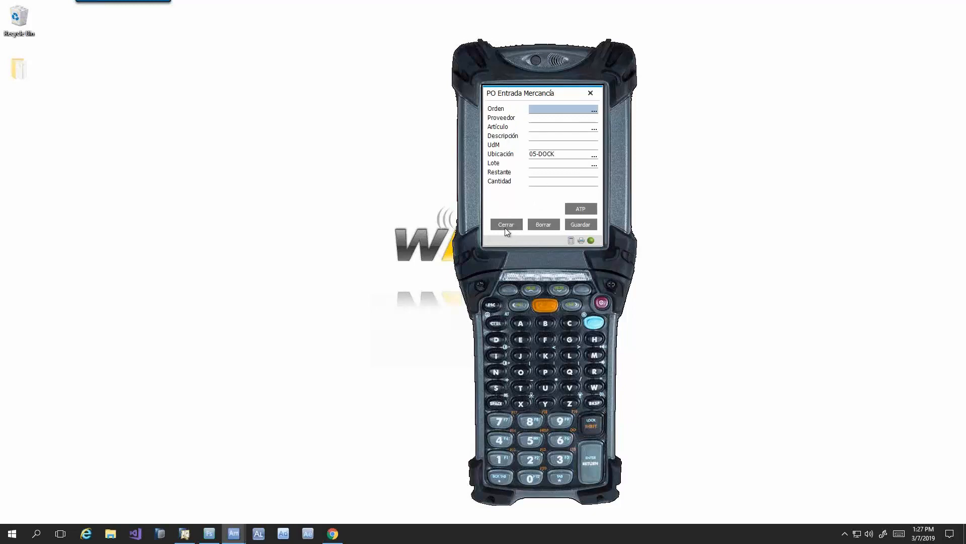
click(505, 224)
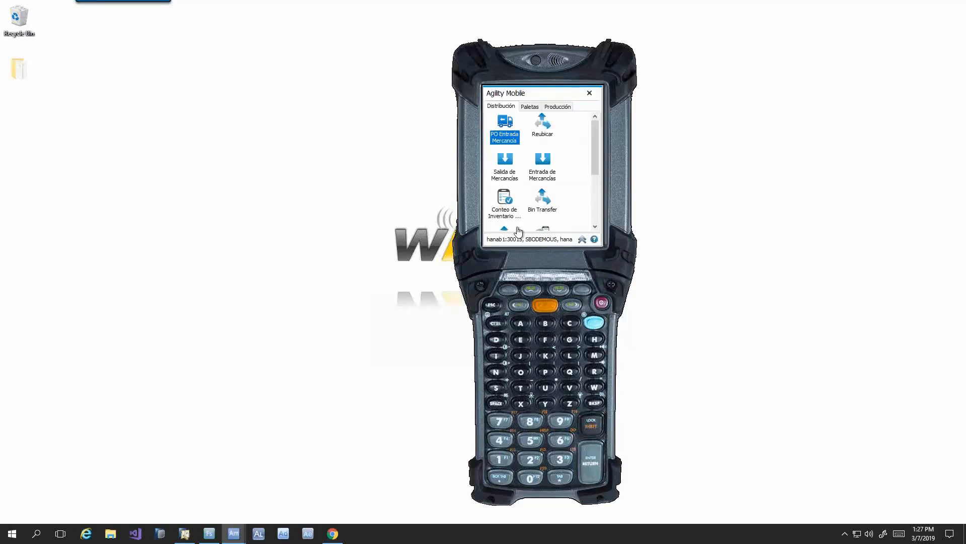
Set the device language back to English in the device options and save the setup.
click(583, 239)
click(583, 223)
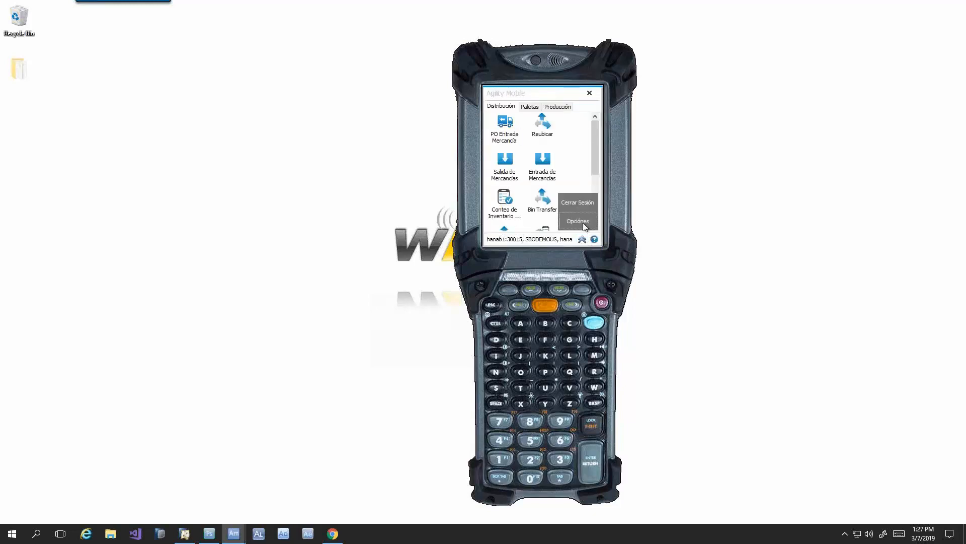
click(576, 107)
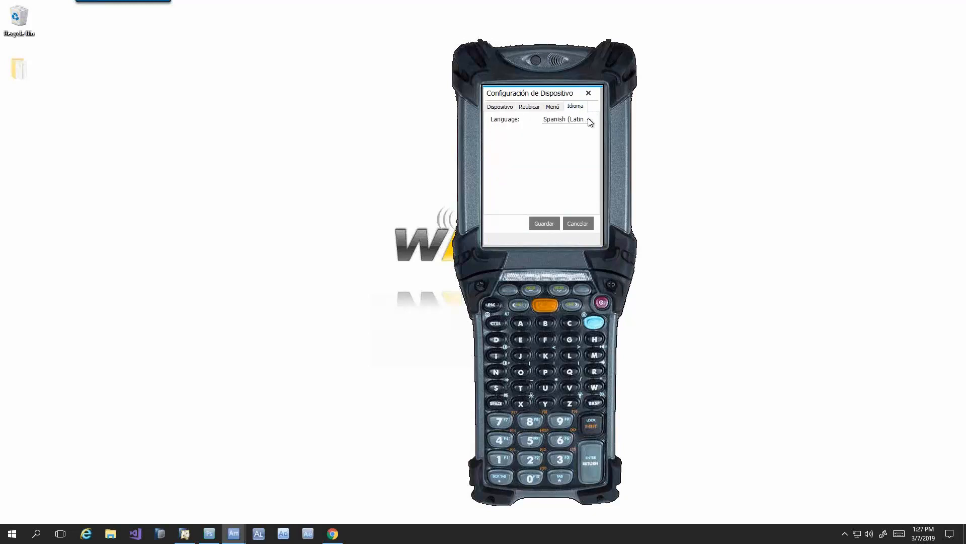
click(589, 121)
click(577, 131)
click(544, 223)
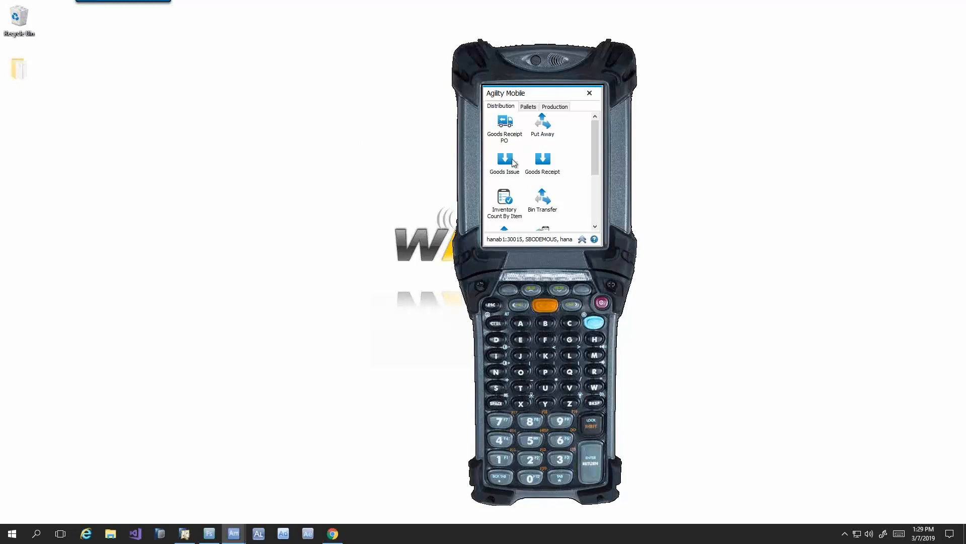
Switch to WiSys Visual Form Studio and open Goods Receipt PO on the mobile device beside the form designer.
click(209, 533)
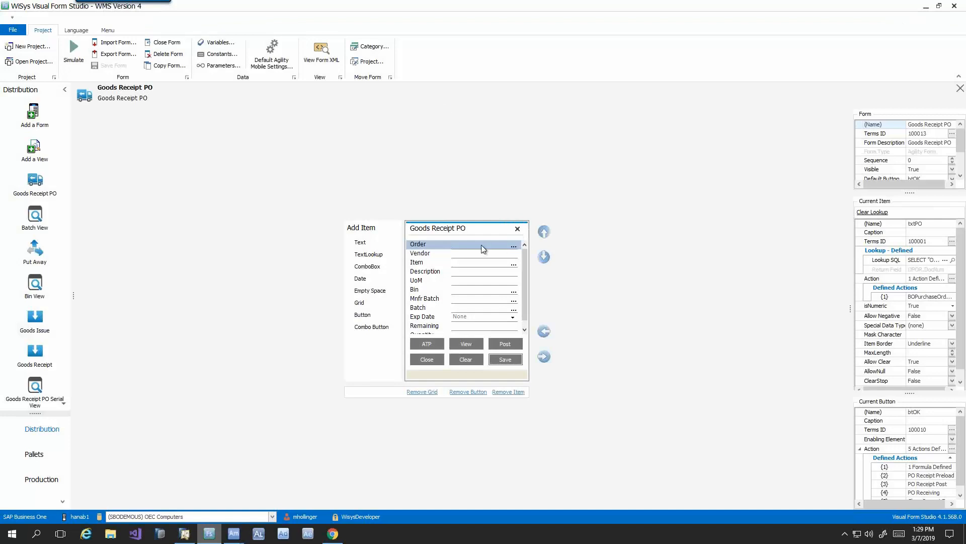
click(245, 531)
click(284, 489)
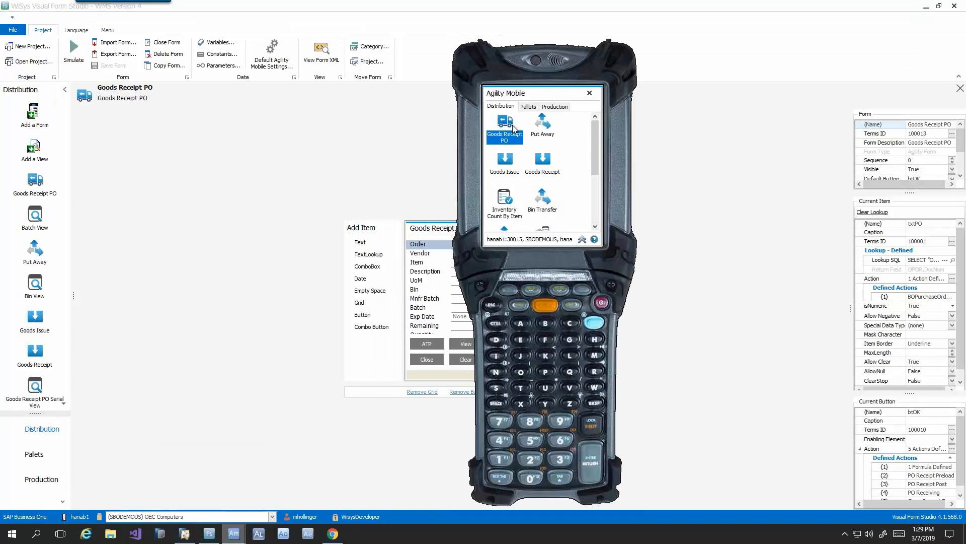
drag(531, 95, 642, 89)
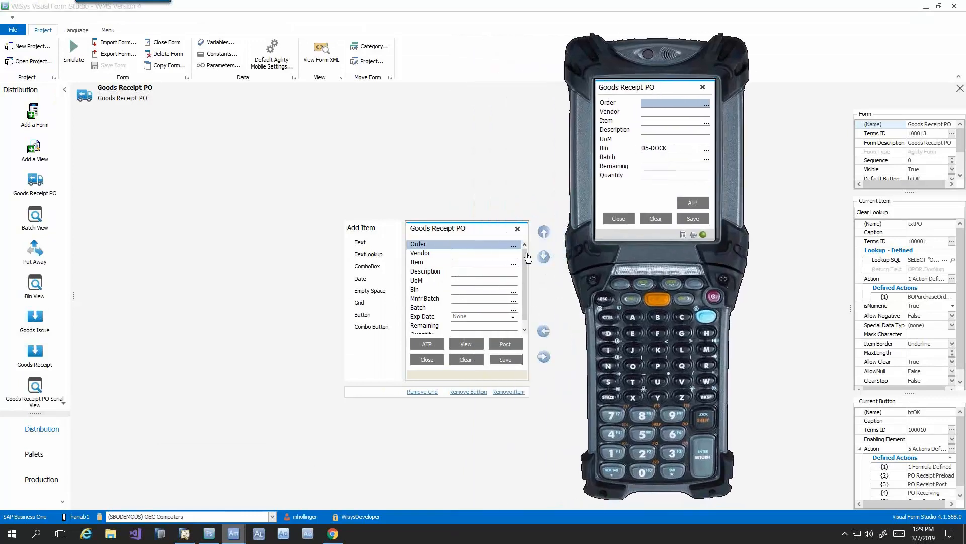
Examine the properties of the Vendor, Description, UoM and Order fields in the Goods Receipt PO form design.
click(475, 253)
click(476, 272)
click(477, 281)
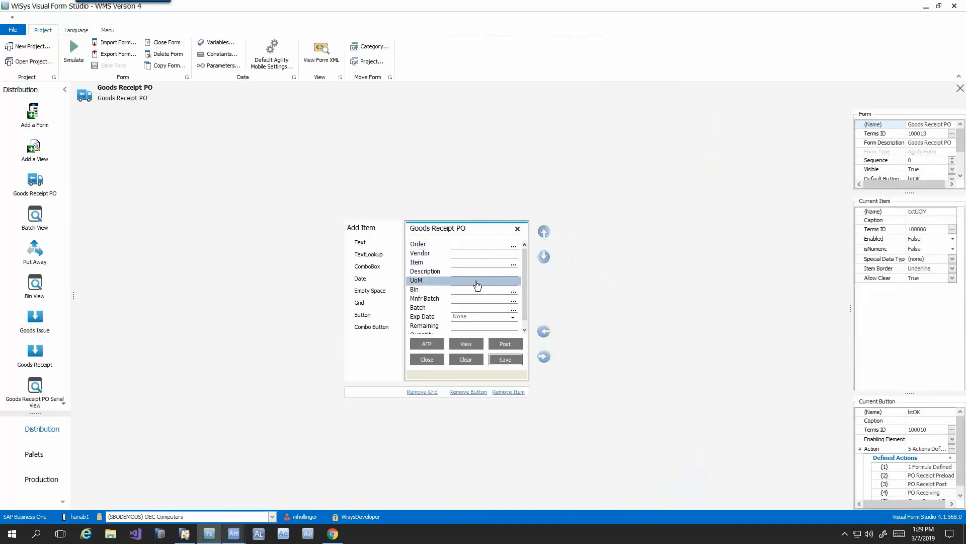
click(477, 249)
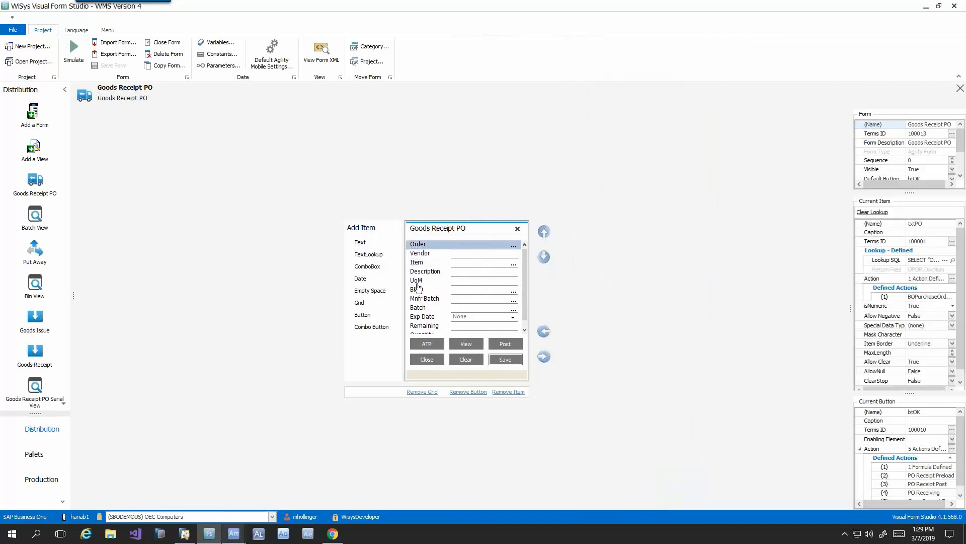
Add a Text field to the Goods Receipt PO form and move it up between Description and UoM.
double_click(360, 242)
drag(525, 265, 514, 297)
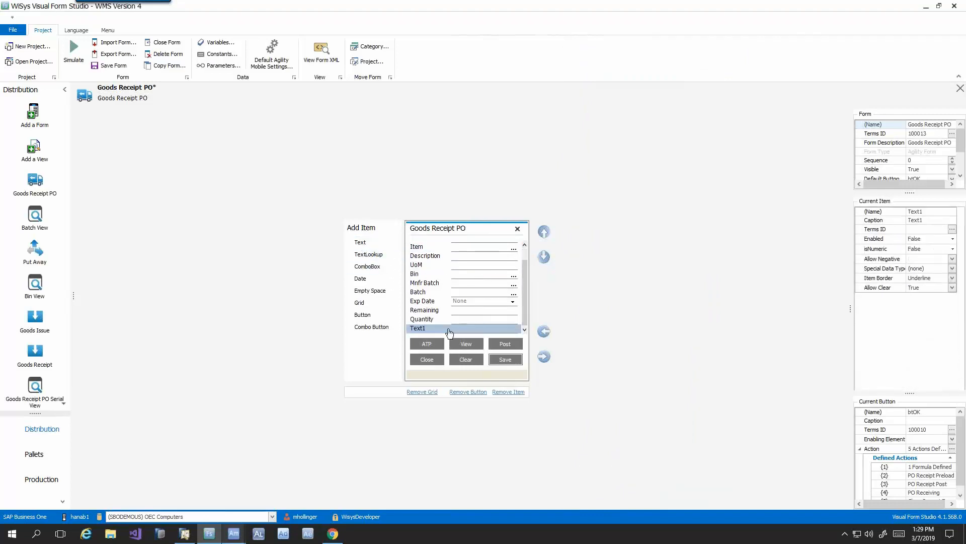
click(450, 331)
click(545, 235)
click(546, 235)
click(545, 234)
click(545, 235)
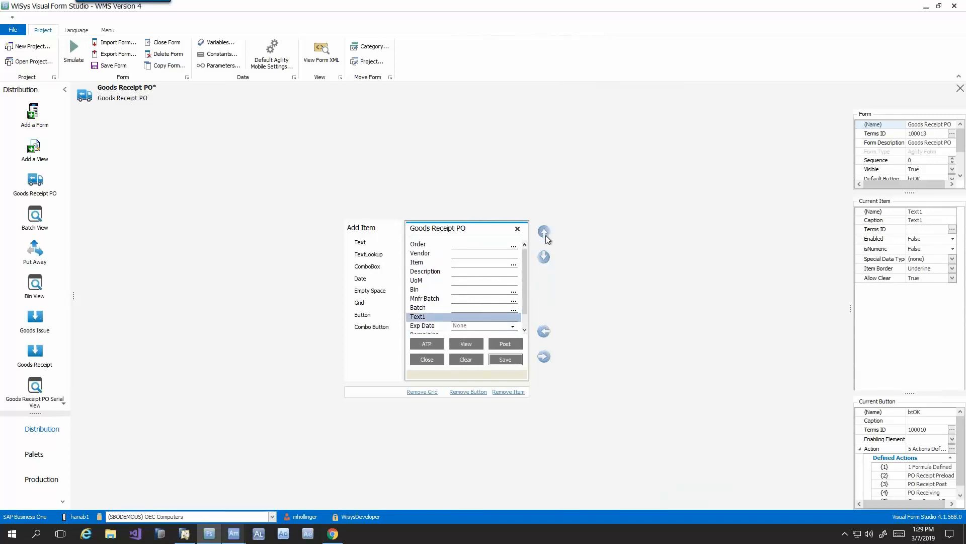
click(545, 235)
click(545, 234)
click(546, 235)
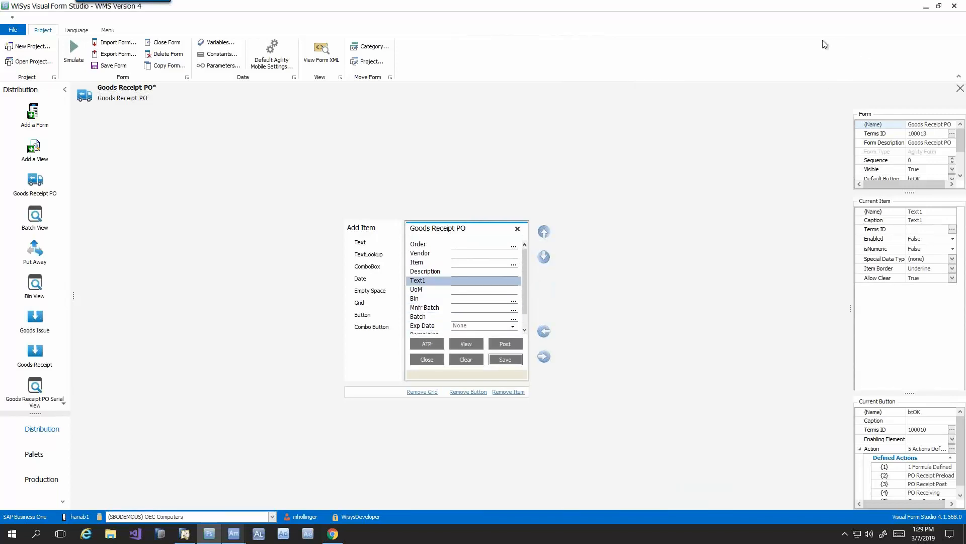
Examine the object properties of the Save button's PO Receipt Post action, down to the user field entries.
click(951, 449)
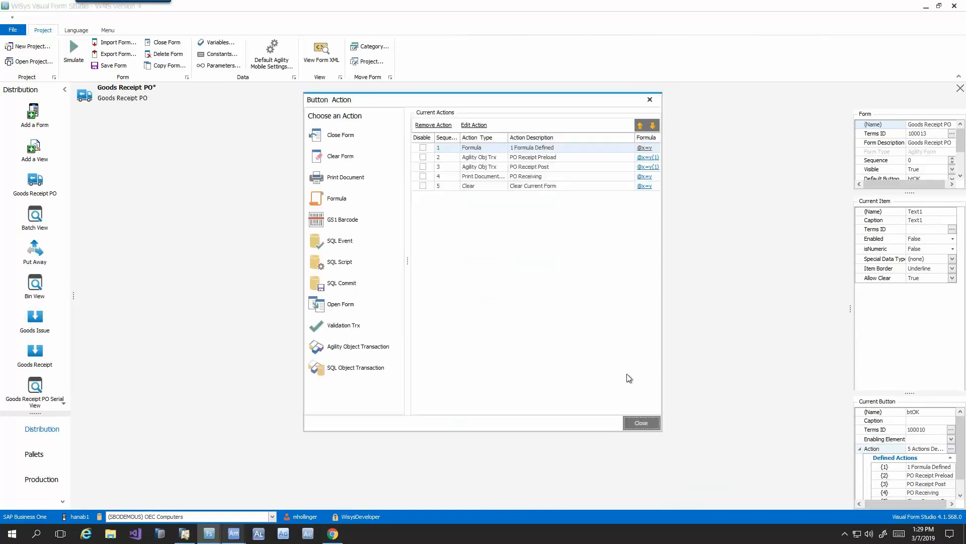
click(534, 167)
double_click(519, 169)
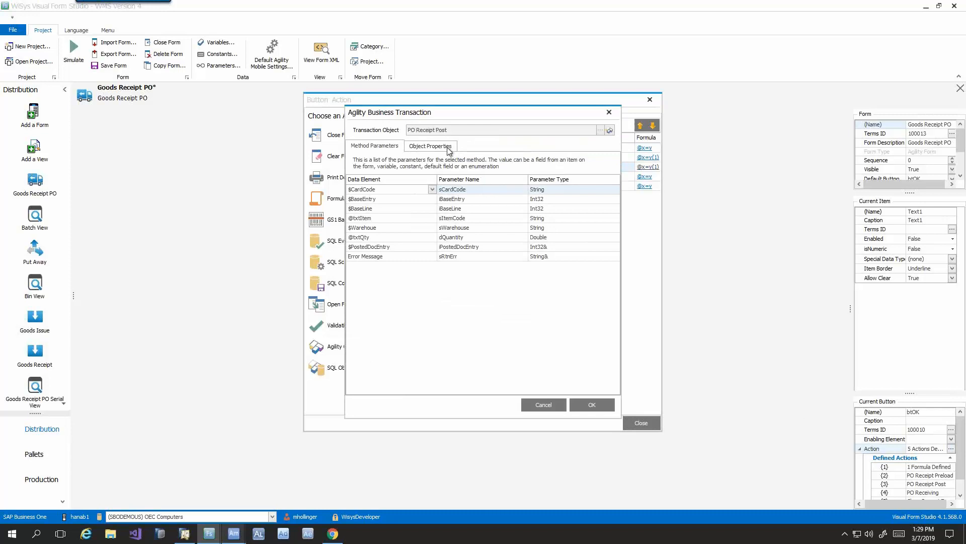
click(452, 147)
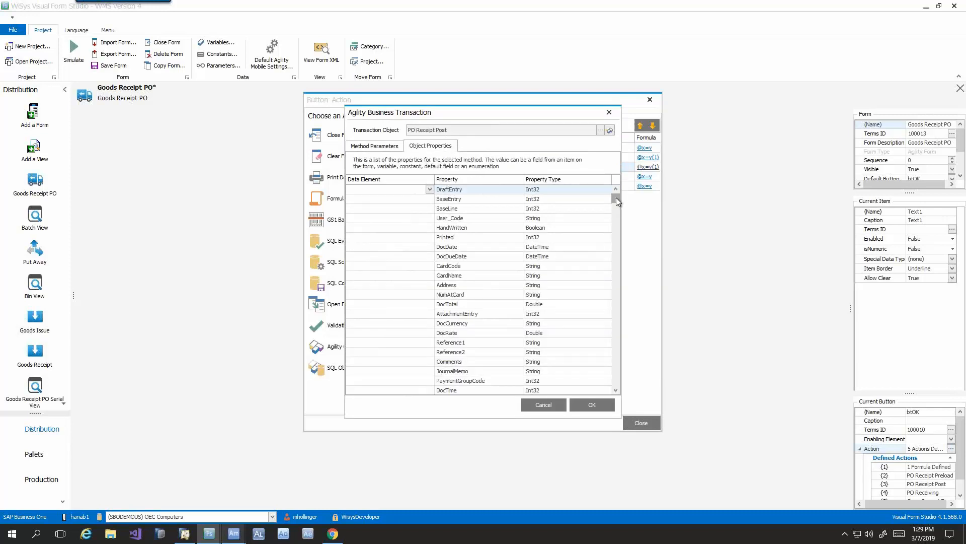
drag(616, 197, 615, 277)
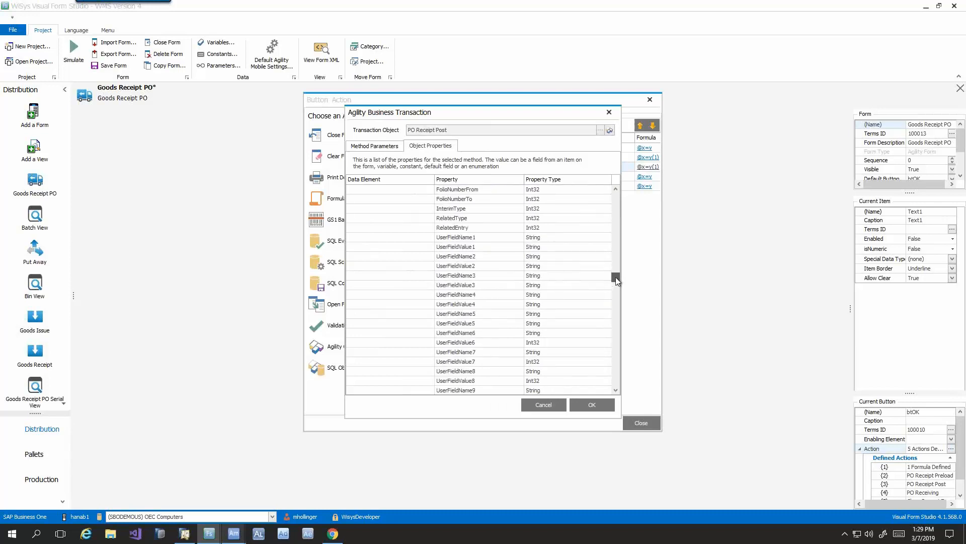
click(473, 237)
click(473, 248)
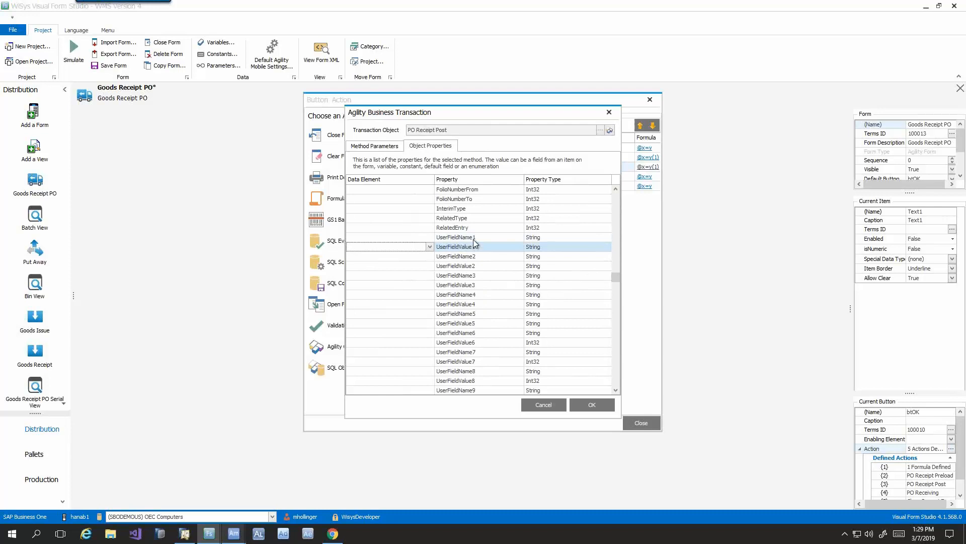
click(476, 240)
click(422, 238)
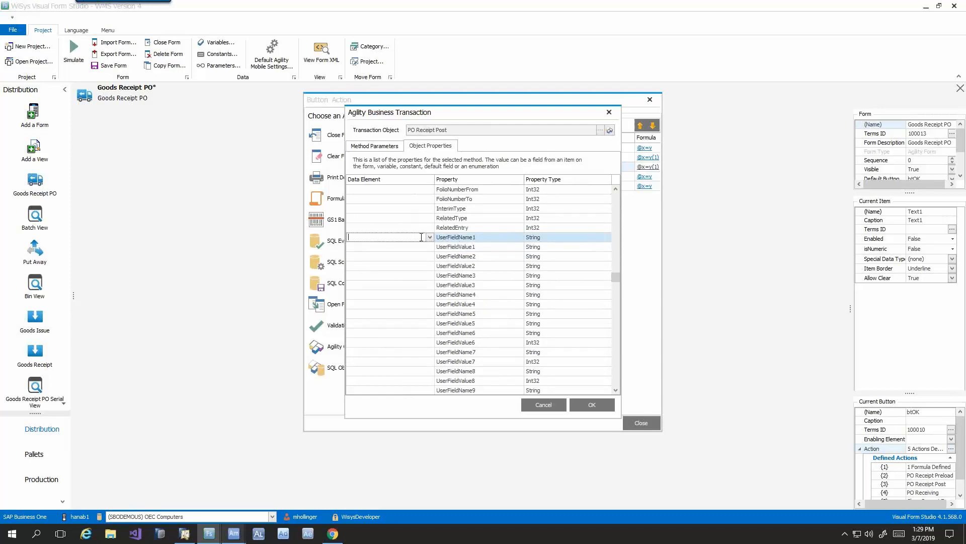
text(U_UDF1)
click(427, 248)
click(431, 248)
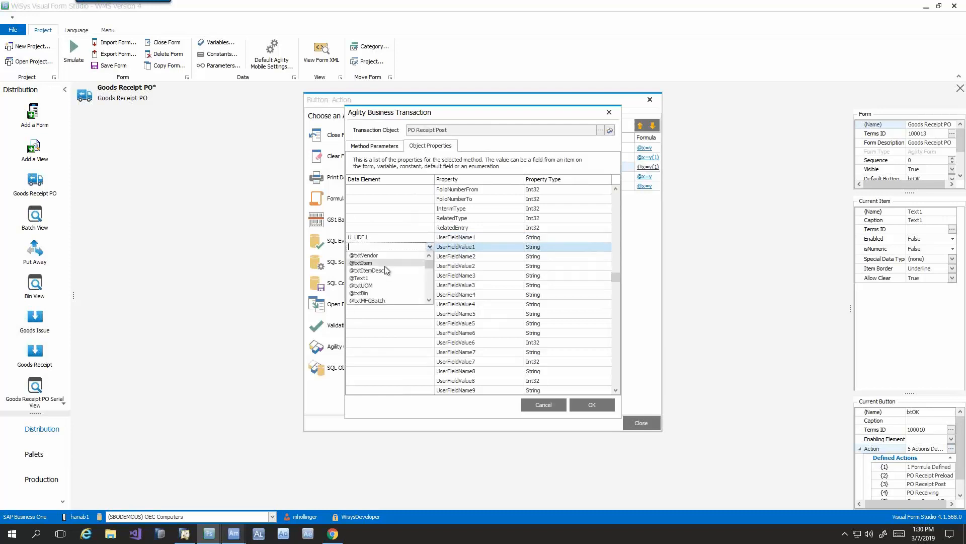
click(360, 278)
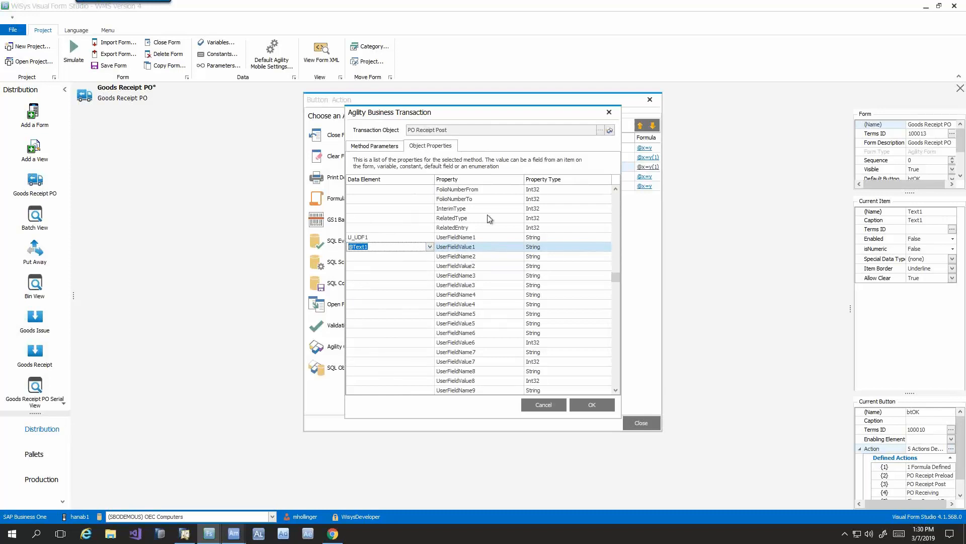
click(541, 404)
click(638, 421)
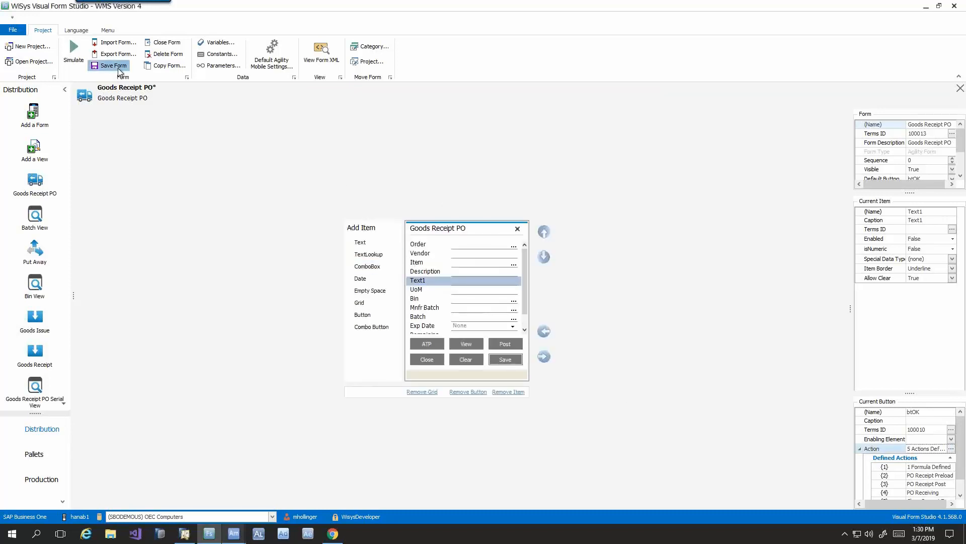
Save the modified Goods Receipt PO form and run its simulation.
click(96, 65)
click(74, 52)
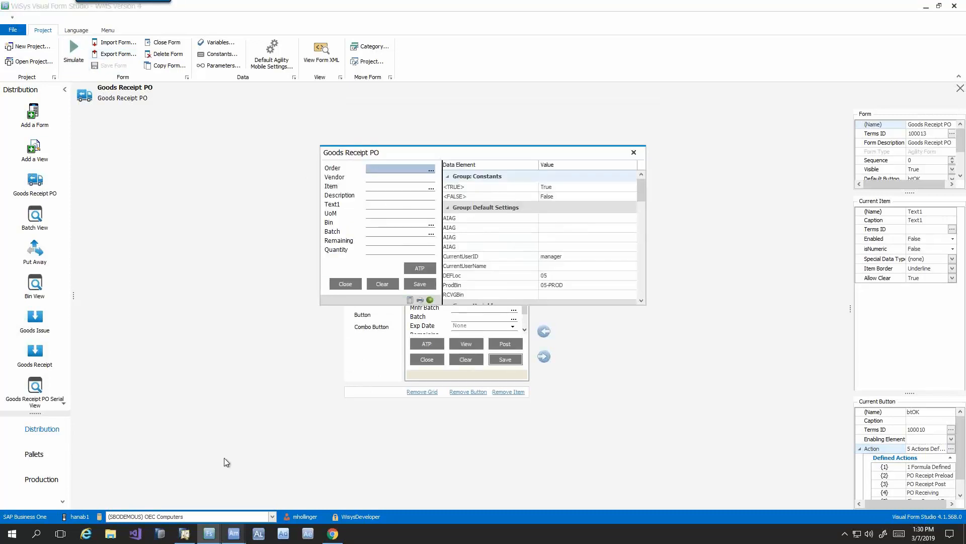
Reopen Goods Receipt PO on the mobile device to check for the added text field, then close it and the simulation.
click(234, 533)
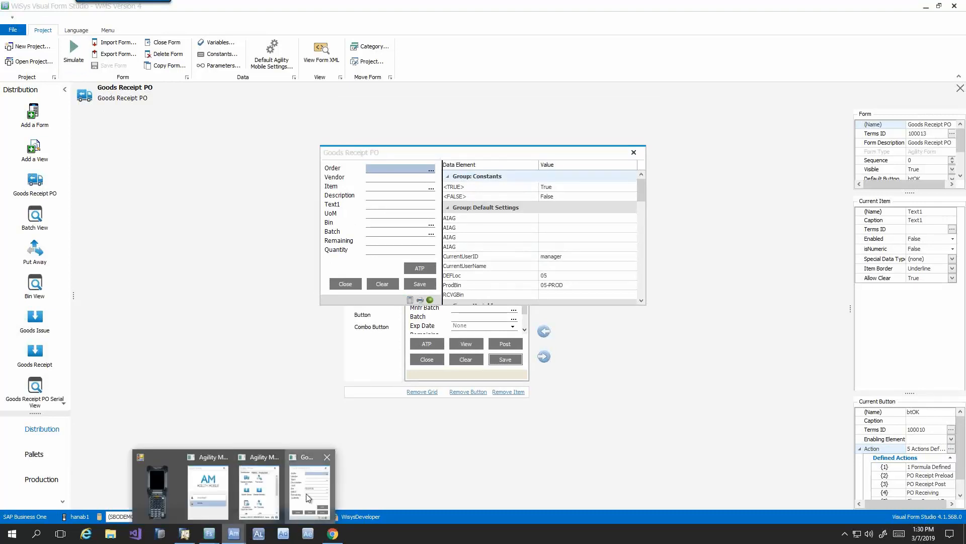
click(258, 513)
click(615, 217)
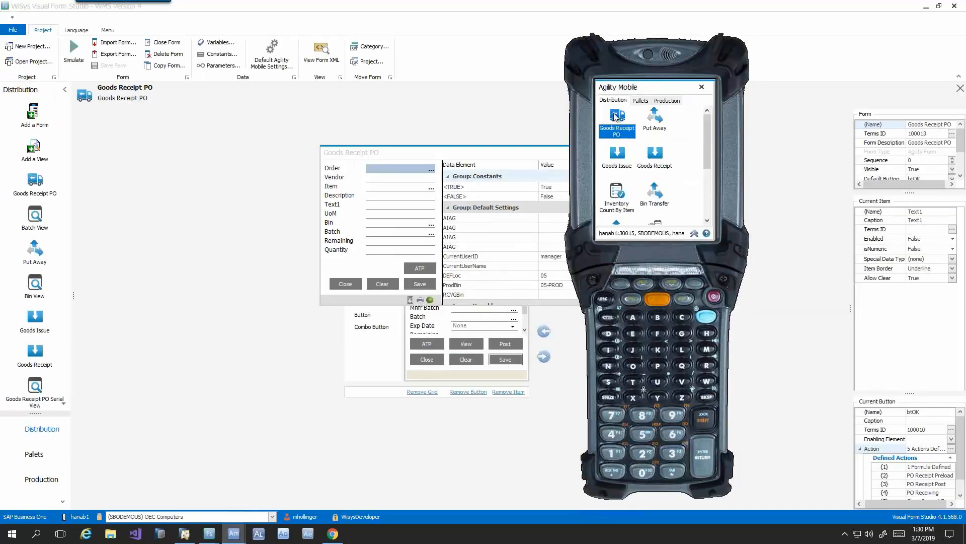
double_click(617, 118)
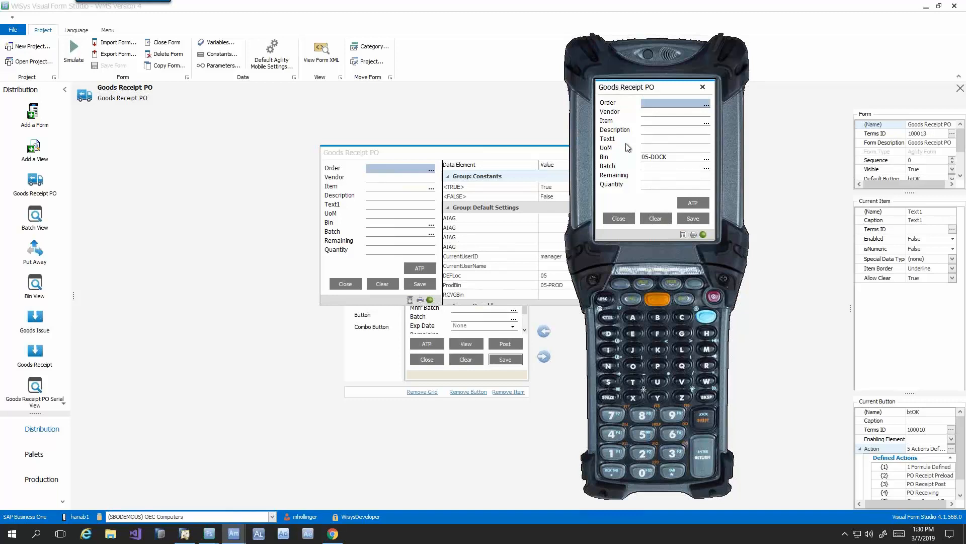
click(619, 218)
click(349, 281)
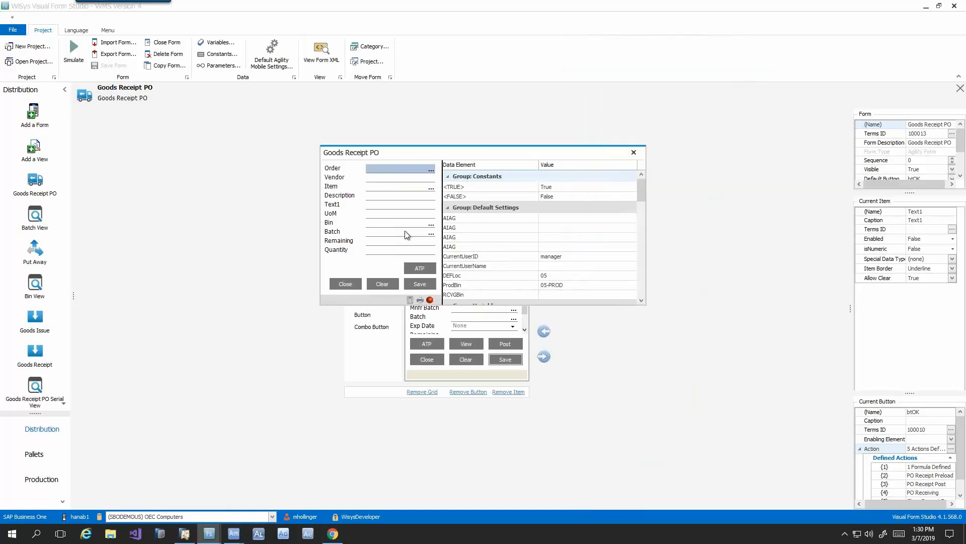
click(345, 284)
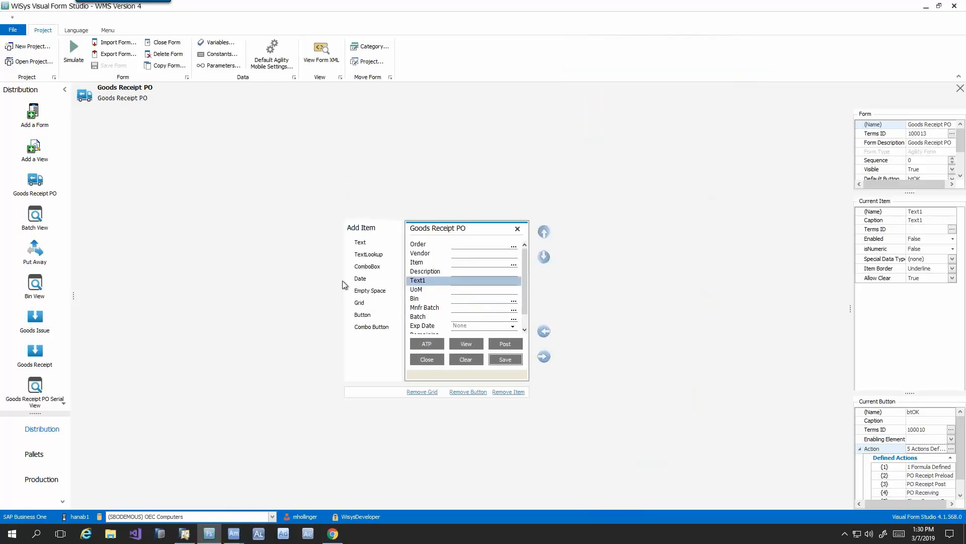
Find the Directed Sales Order Picking form in the Distribution project and open it for design.
scroll(32, 324, down, 4)
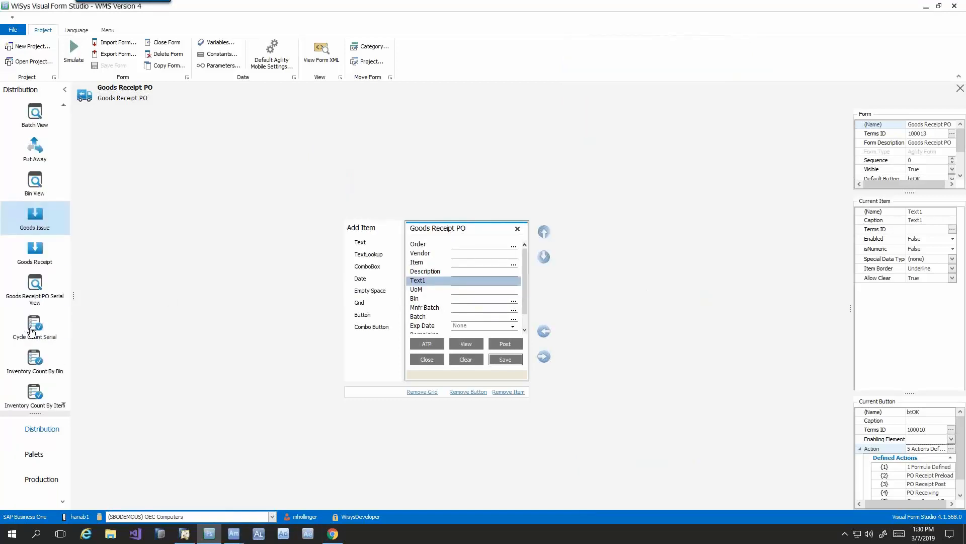
scroll(32, 331, down, 5)
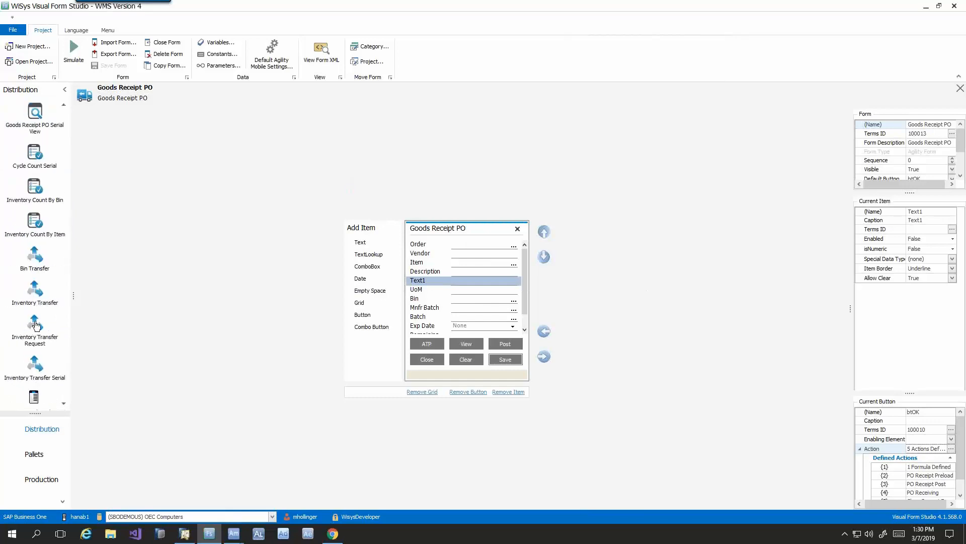
scroll(34, 332, down, 5)
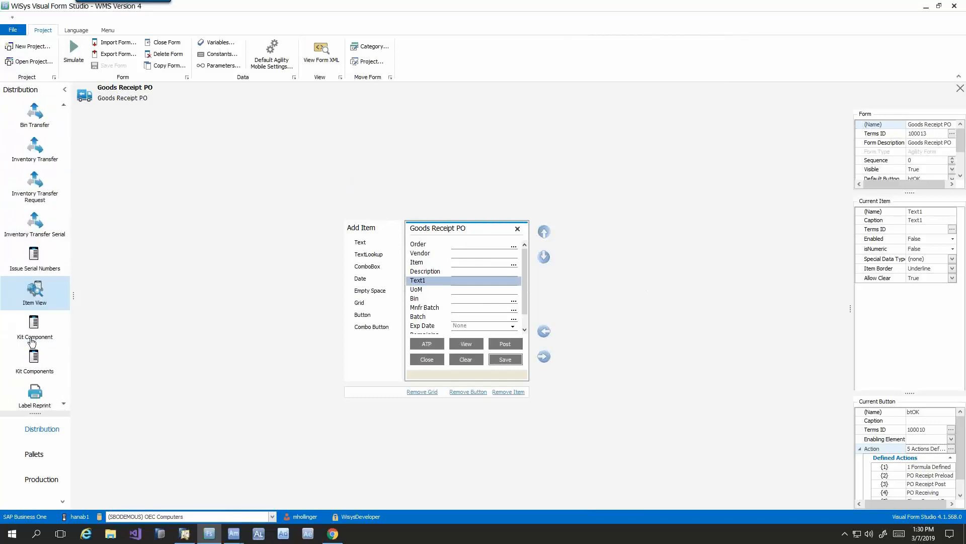
scroll(31, 342, down, 1)
scroll(32, 342, down, 6)
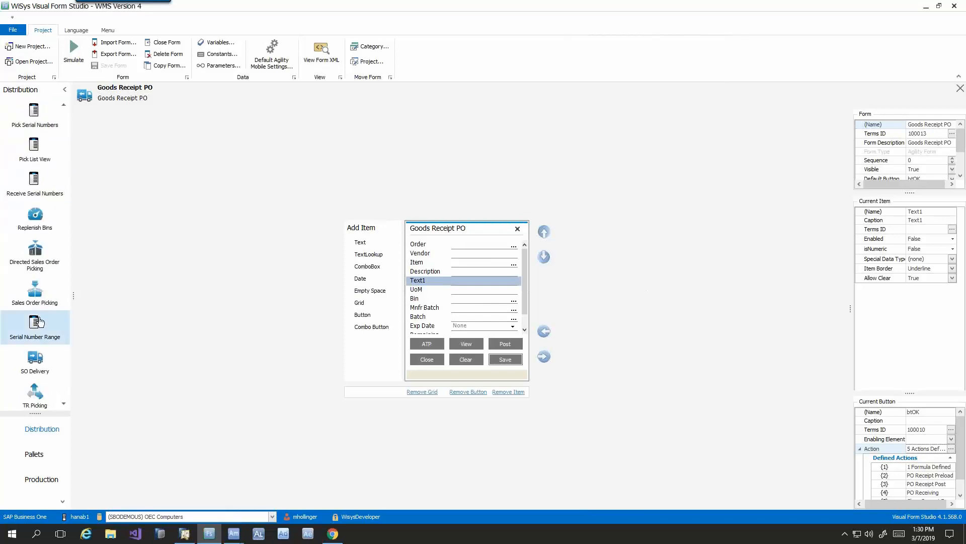
click(35, 254)
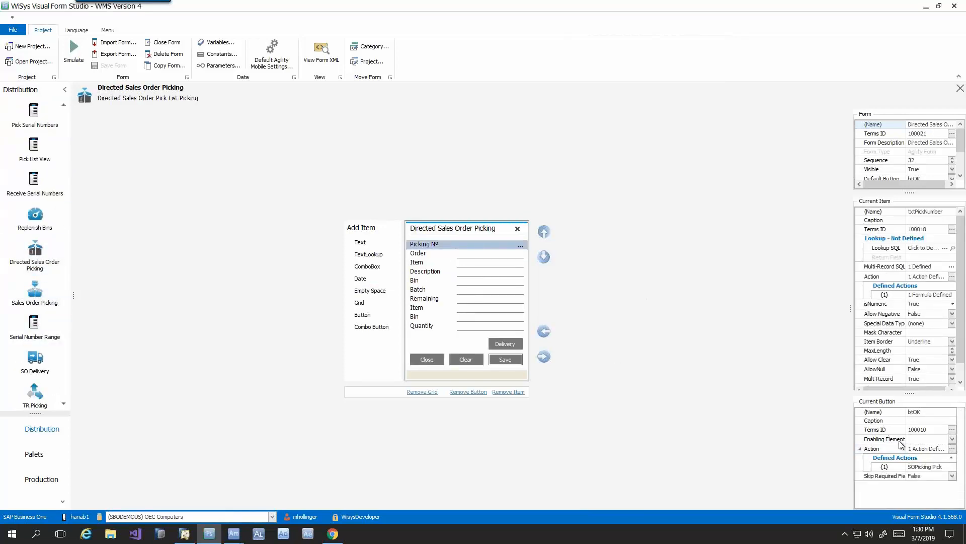
Examine the method parameters of the Save button's SOPicking Pick action, then cancel the transaction edit.
click(953, 448)
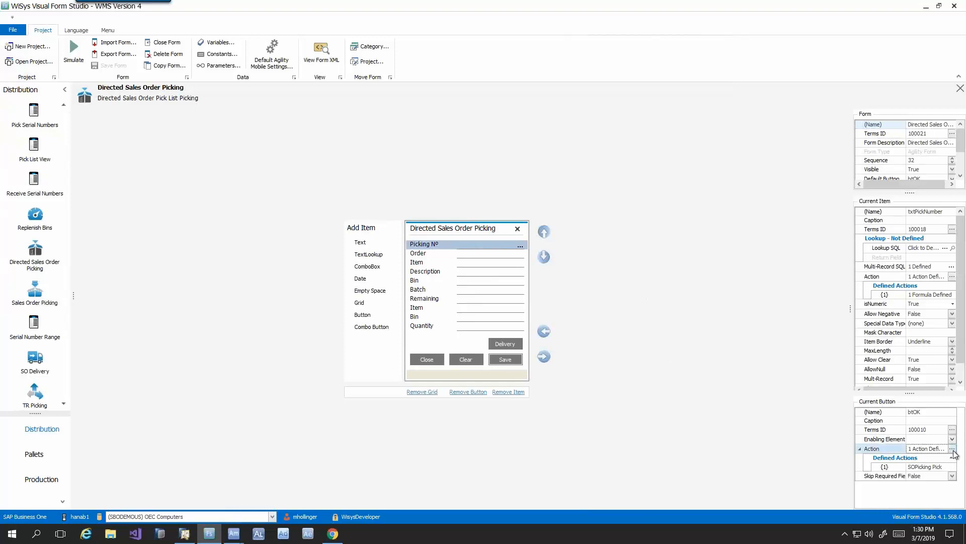
double_click(525, 147)
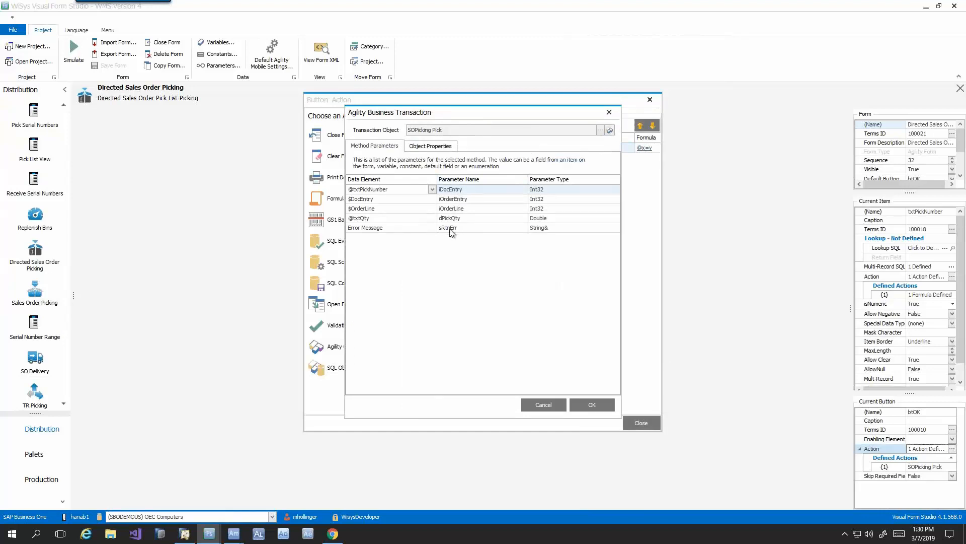
click(544, 405)
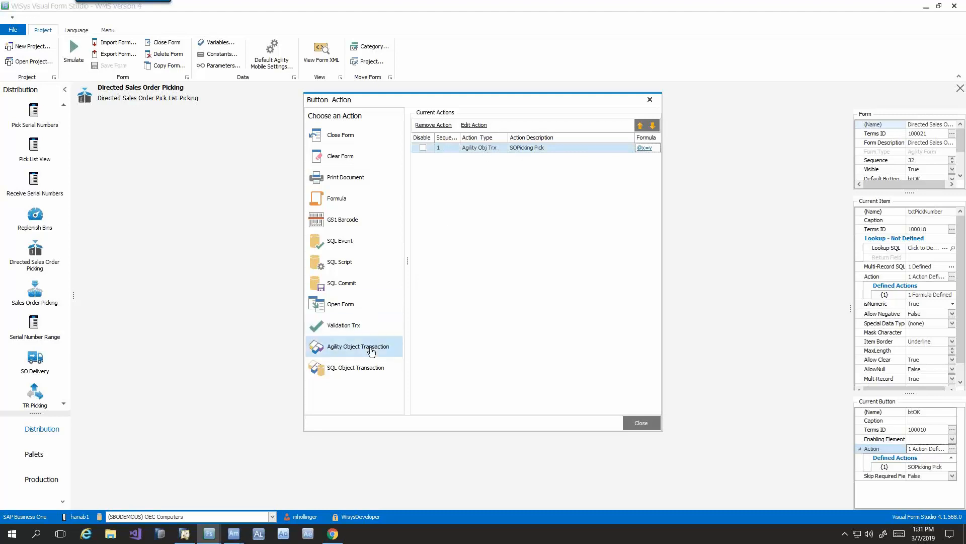
Try adding an Agility Object Transaction to the Save button, using IM Transfer Post as its transaction object.
double_click(347, 346)
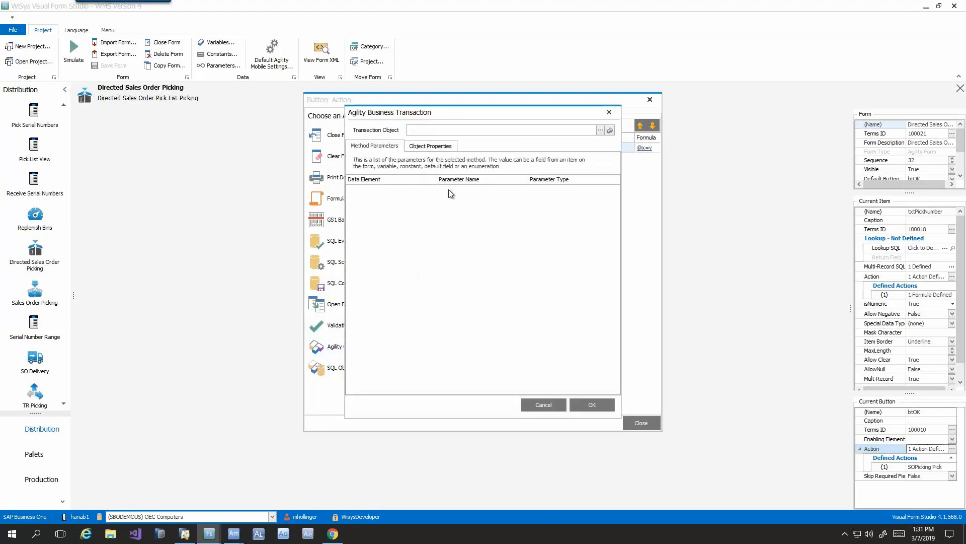
click(602, 131)
scroll(337, 273, down, 15)
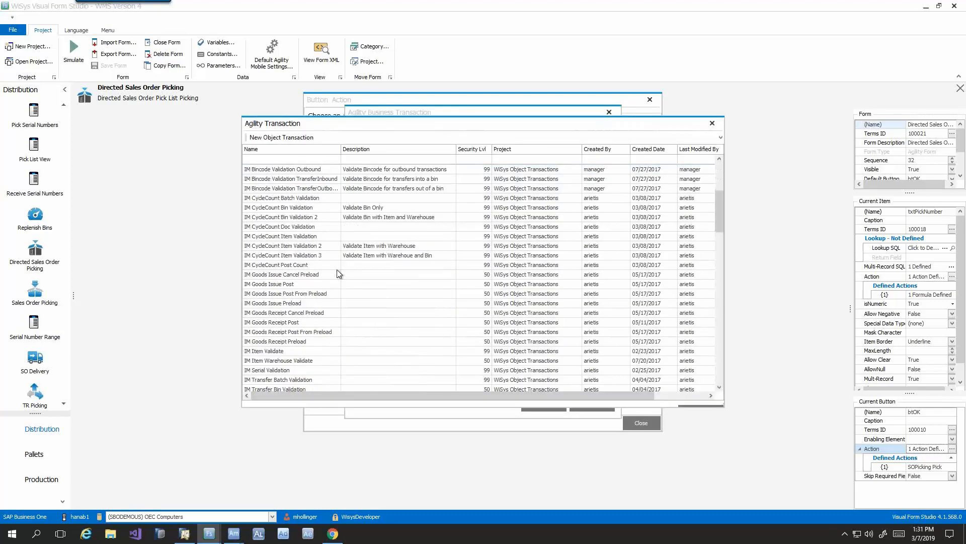
double_click(291, 257)
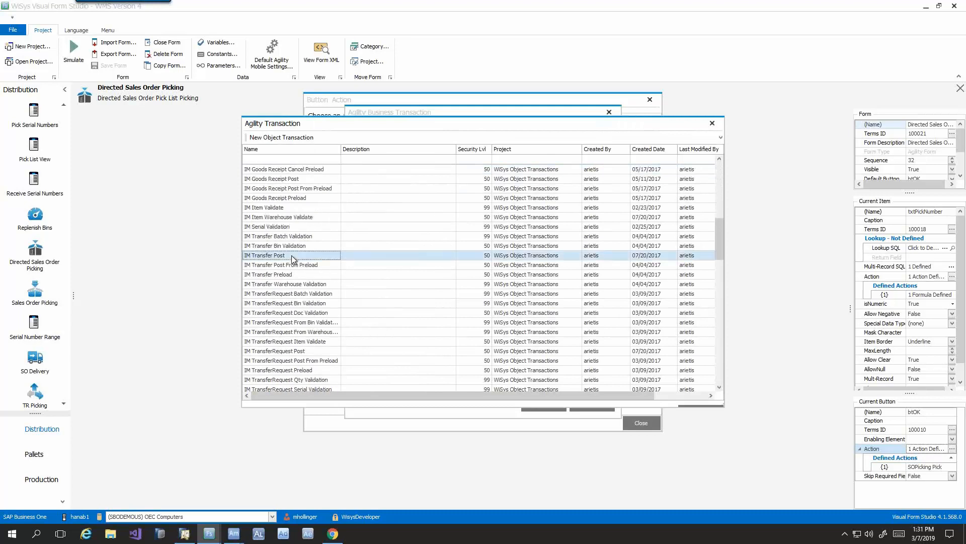
click(432, 189)
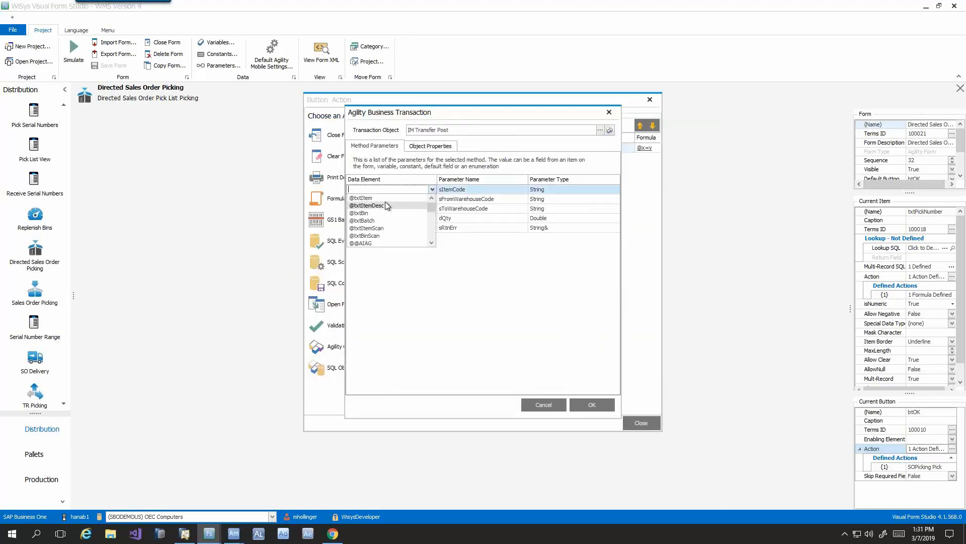
click(388, 204)
click(433, 200)
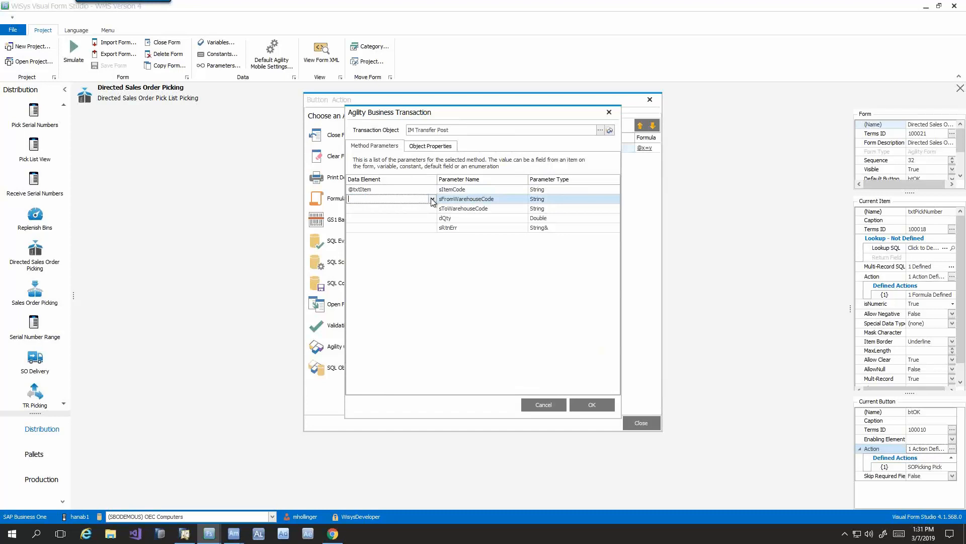
click(432, 199)
mouse_move(430, 215)
mouse_down()
mouse_move(432, 248)
mouse_move(427, 233)
mouse_up()
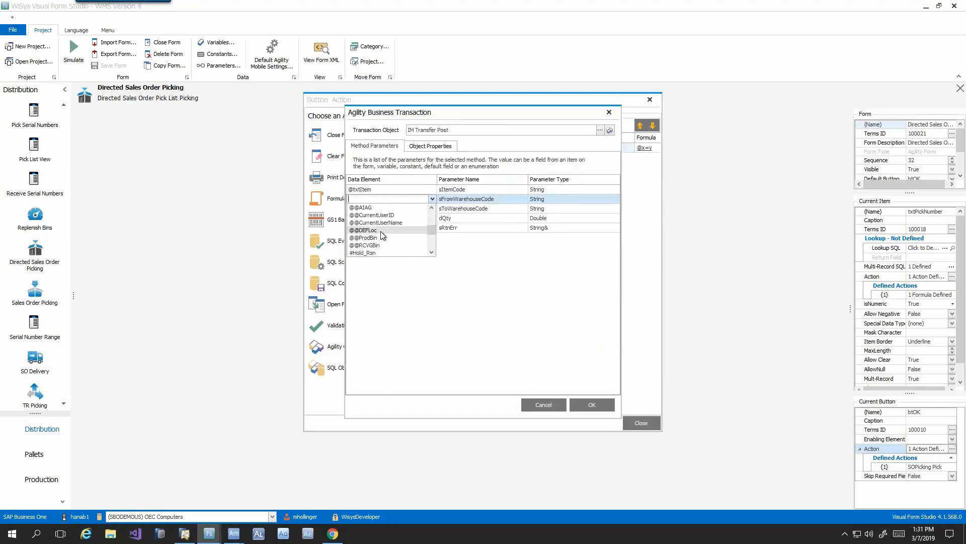
click(373, 230)
click(388, 218)
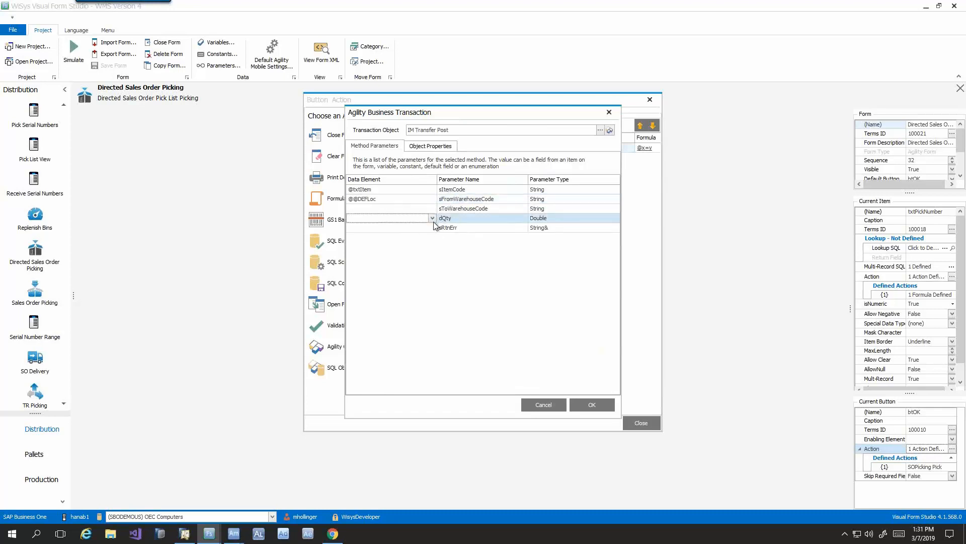
click(432, 218)
click(377, 250)
Try mapping the object property BinSnB_FromBinAbsEntry to $BinAbs, then cancel the new transaction and close the button actions.
click(431, 146)
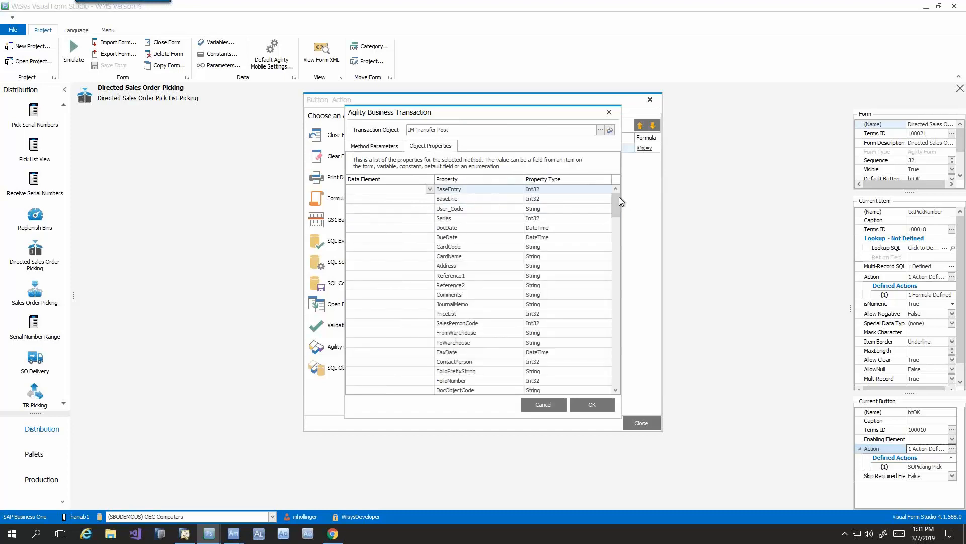
drag(616, 203, 623, 384)
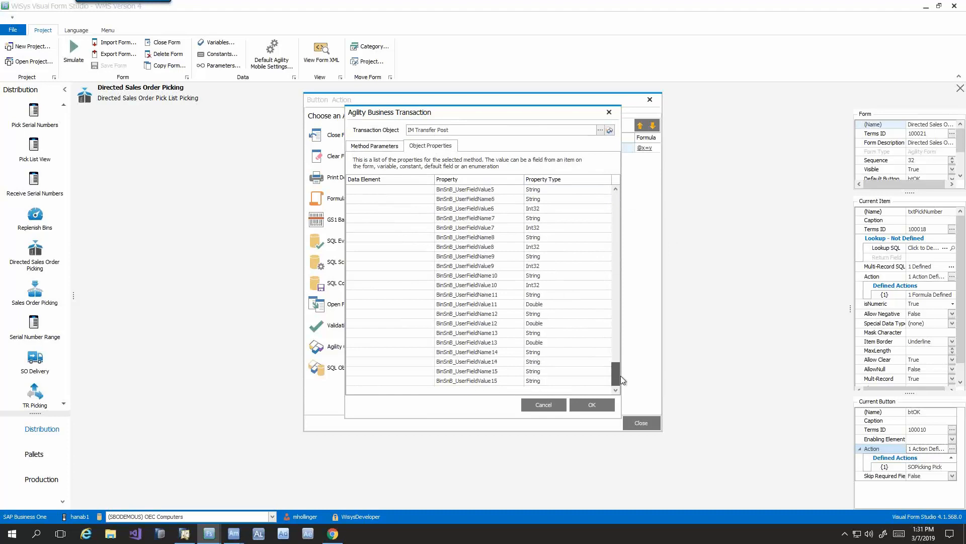
scroll(486, 344, up, 10)
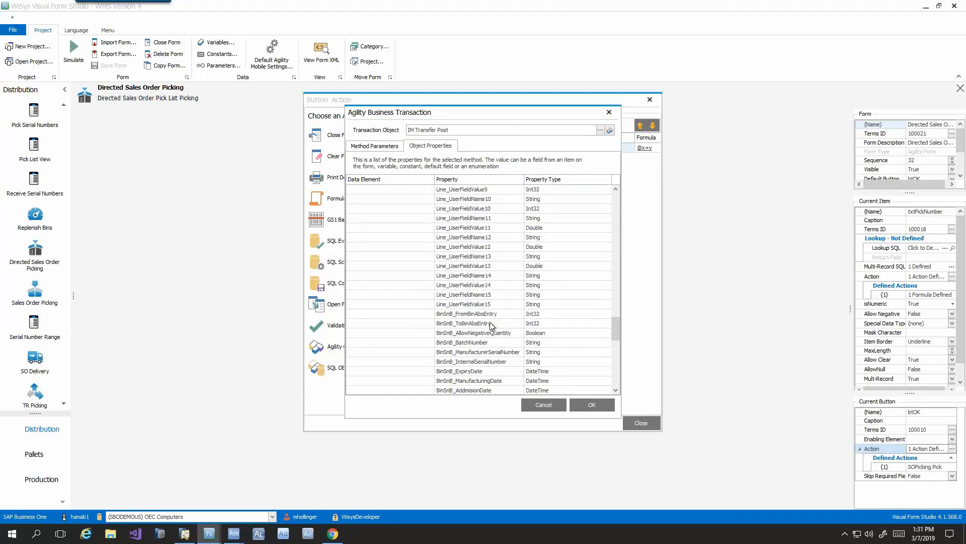
click(473, 316)
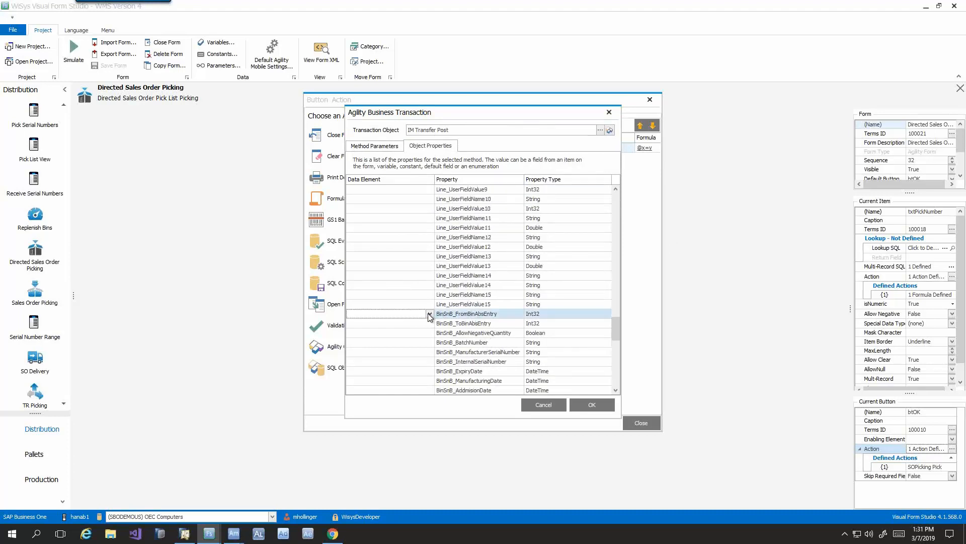
click(429, 313)
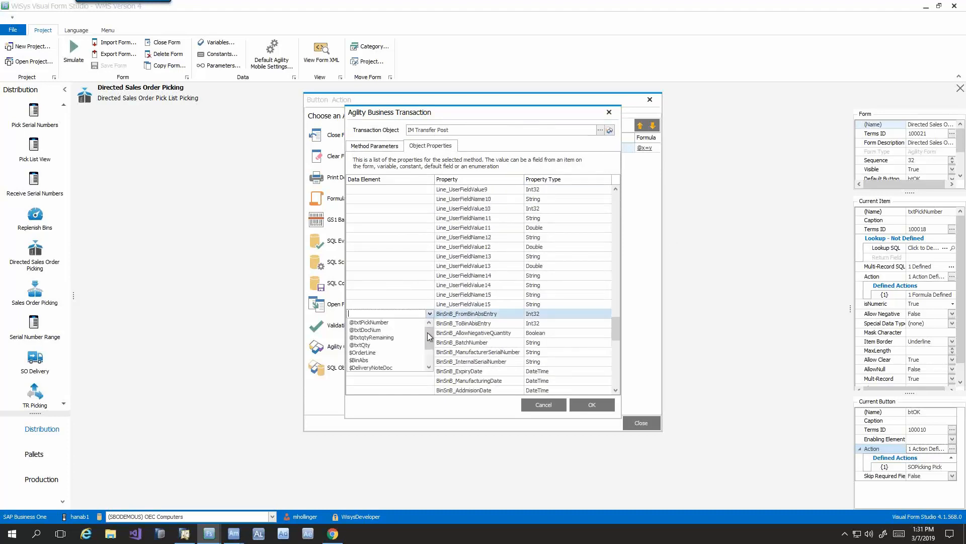
click(372, 360)
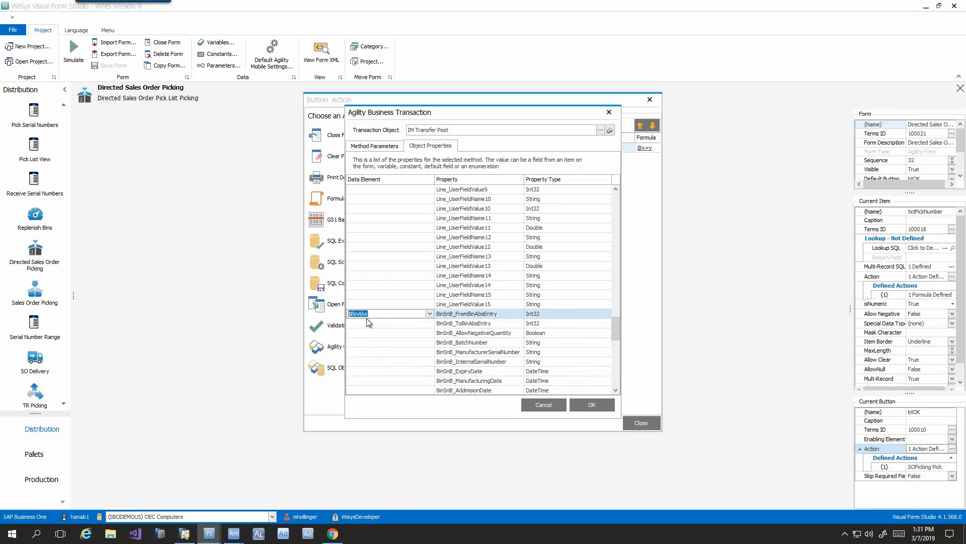
click(473, 324)
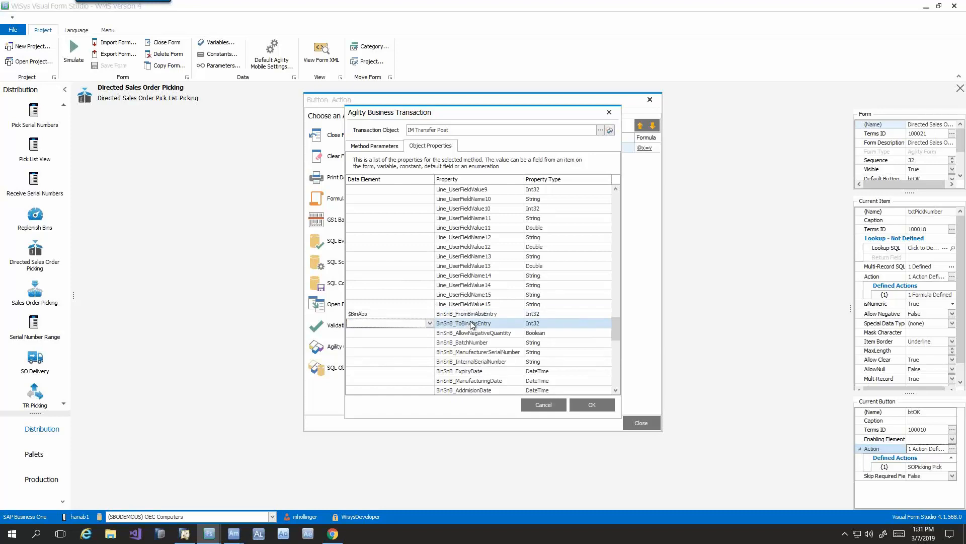
click(551, 405)
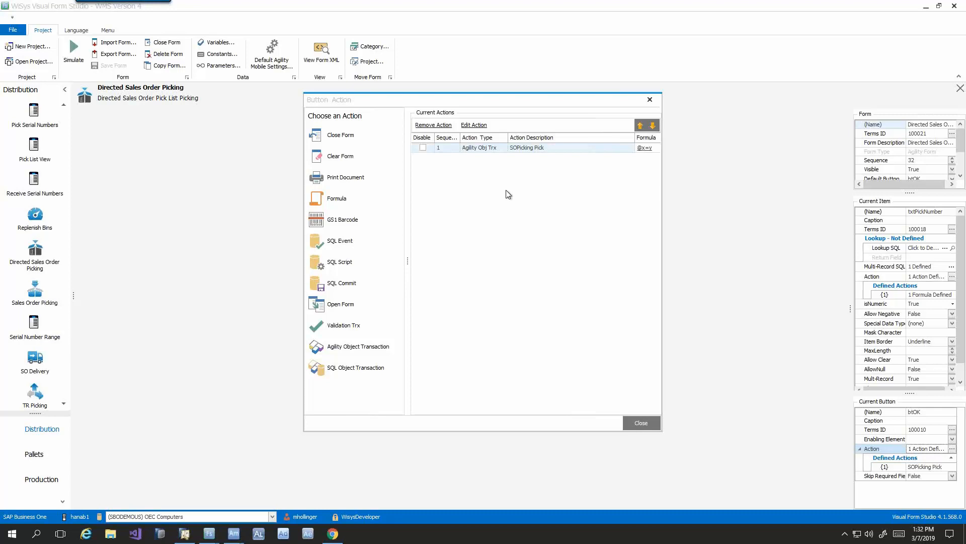
click(634, 424)
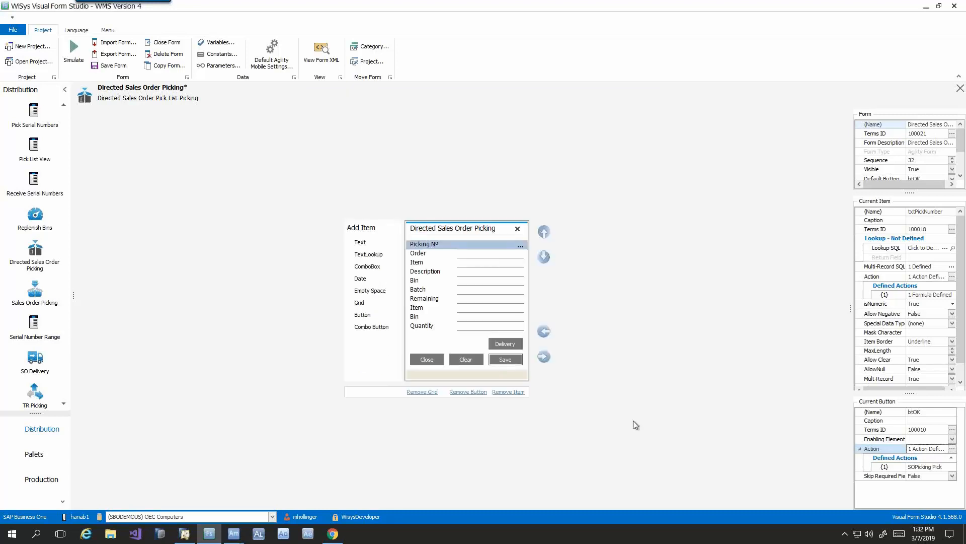
Switch to the Agility Mobile device, view the Pallet Builder form among the pallet transactions, and close it.
click(924, 7)
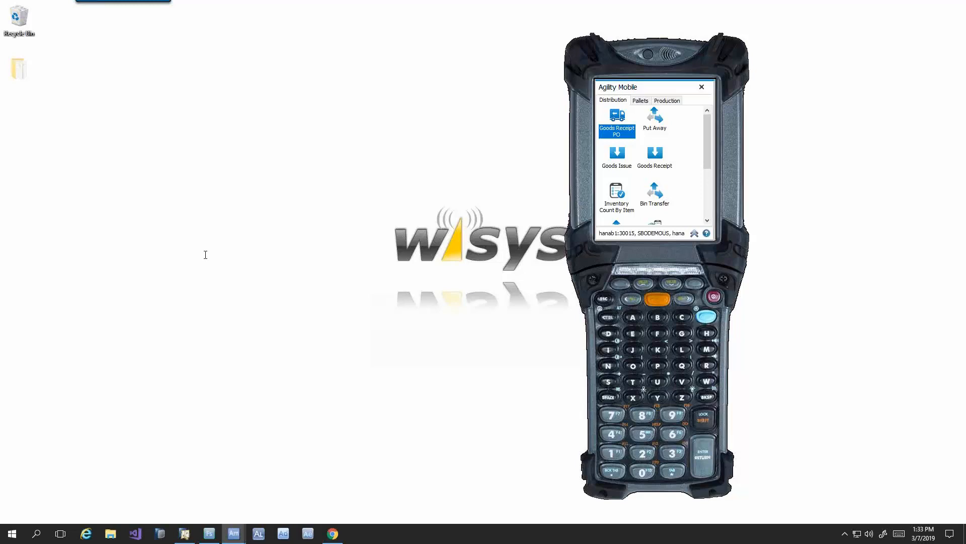
click(640, 102)
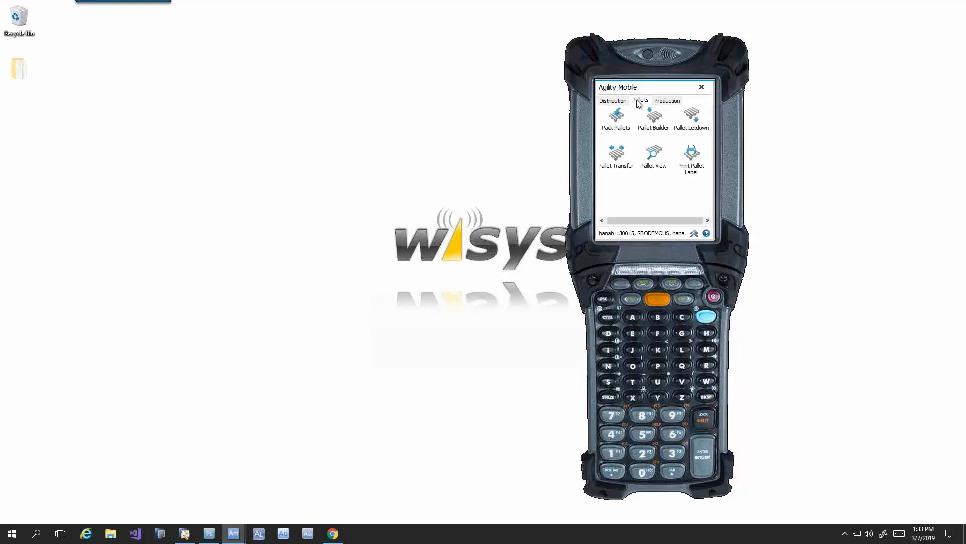
click(654, 125)
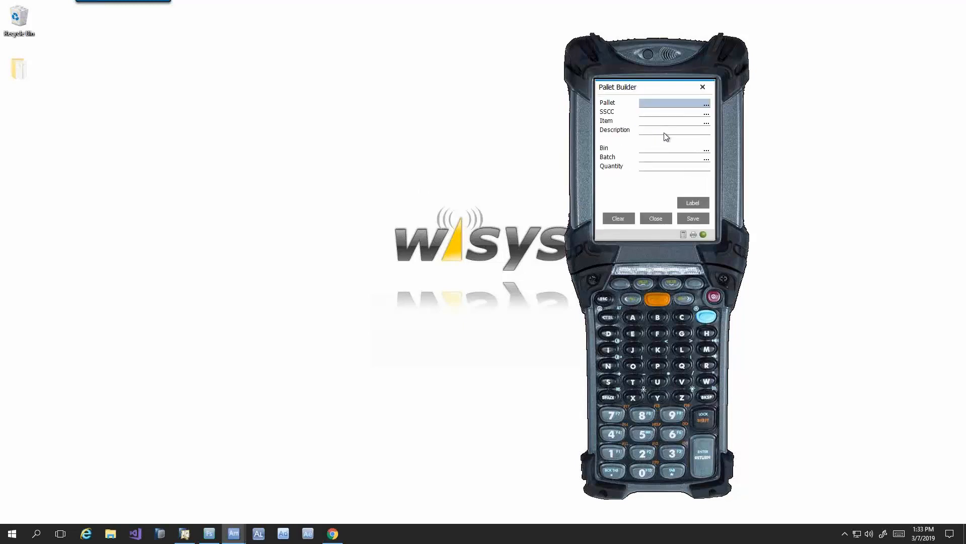
click(648, 218)
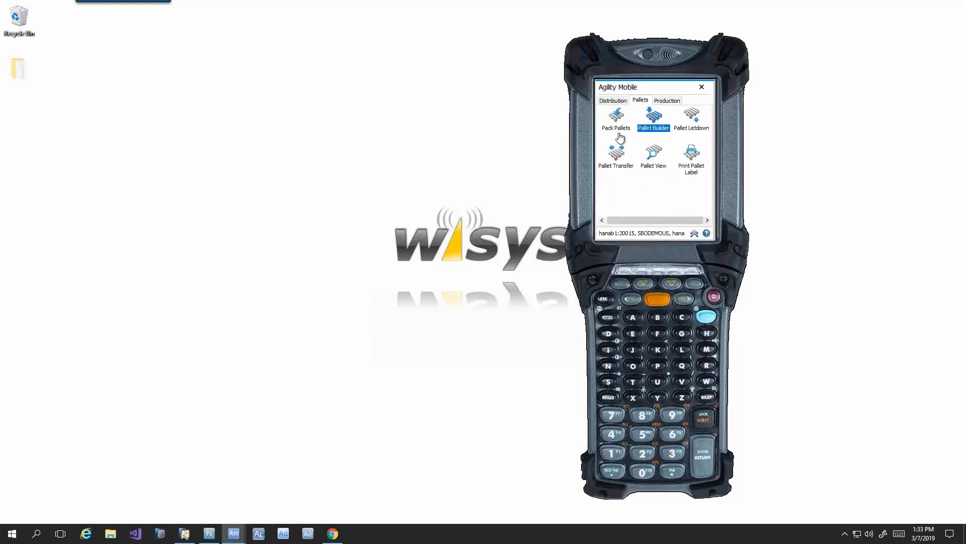
Compare the Distribution transactions with the Pallets ones, then review Pallet Builder once more and close it.
click(617, 100)
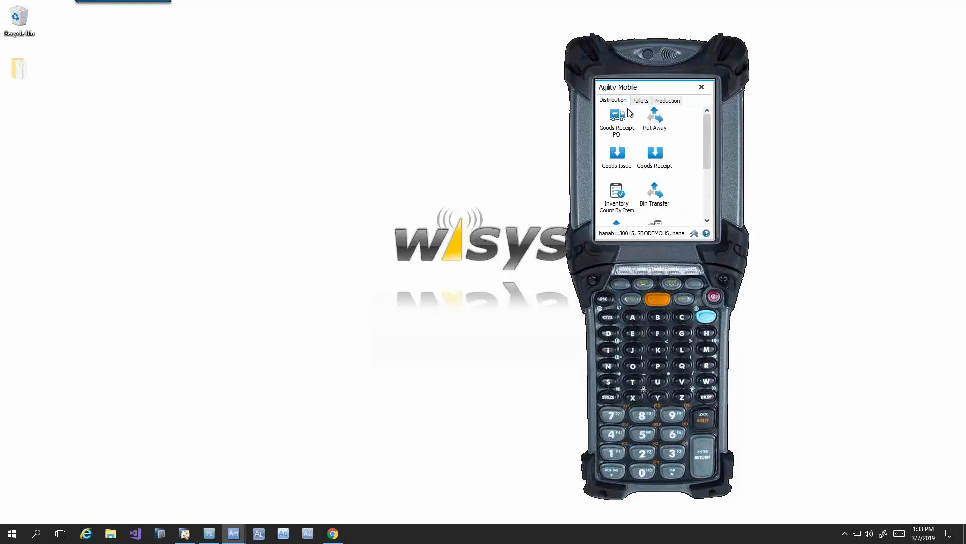
click(641, 100)
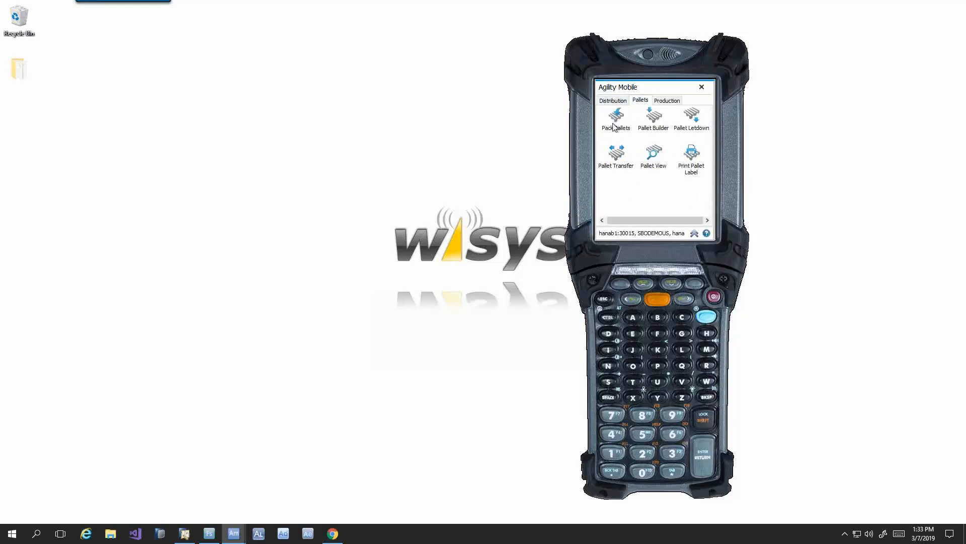
click(650, 121)
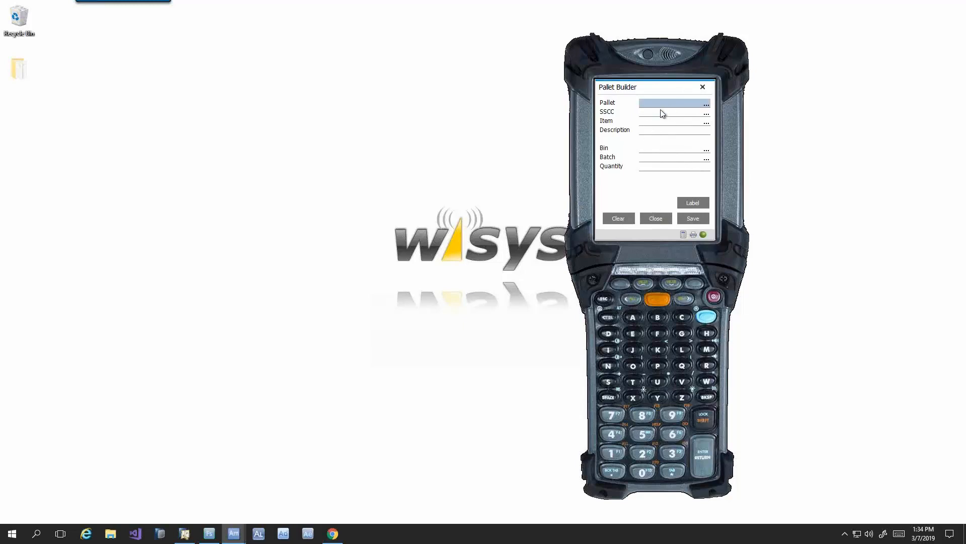
click(662, 222)
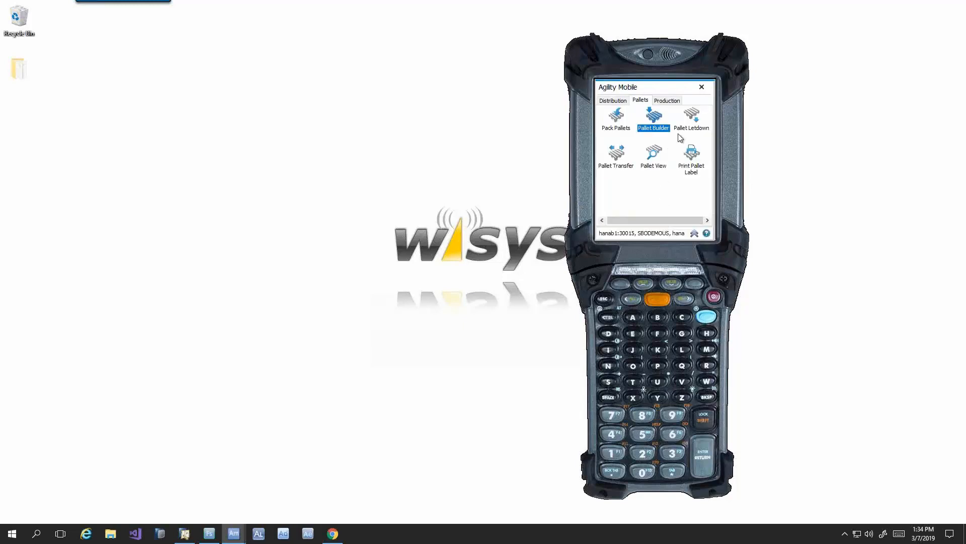
View the Pallet Transfer form, close it, and return to the Distribution transactions.
click(623, 166)
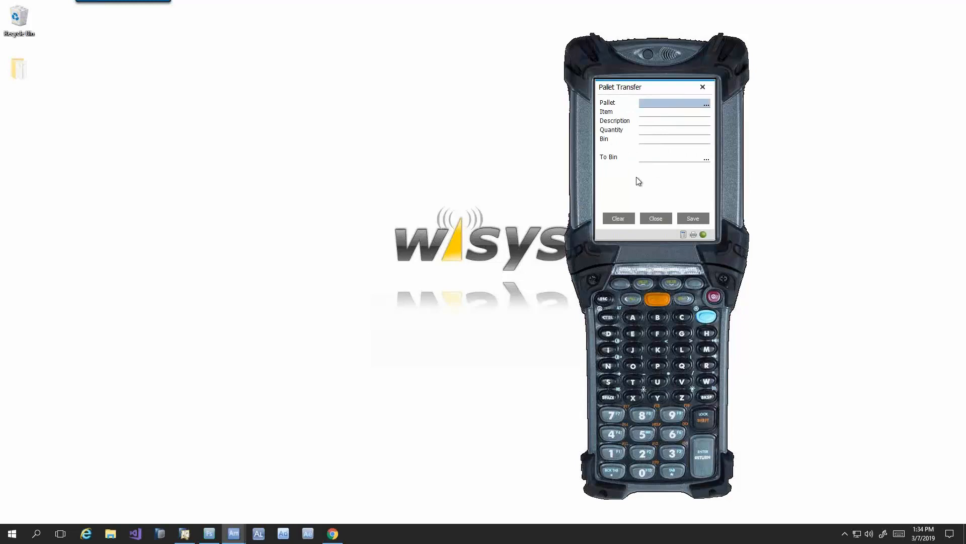
click(653, 220)
click(622, 101)
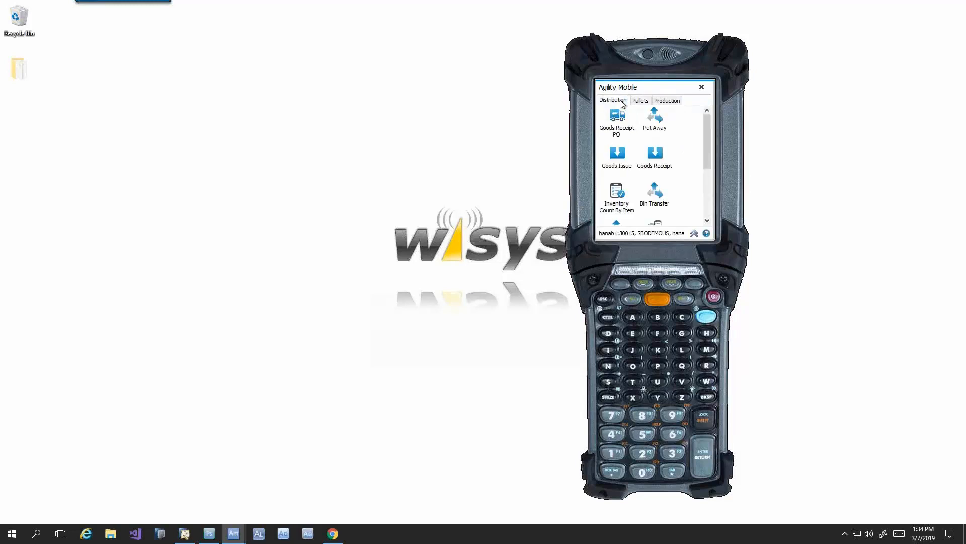